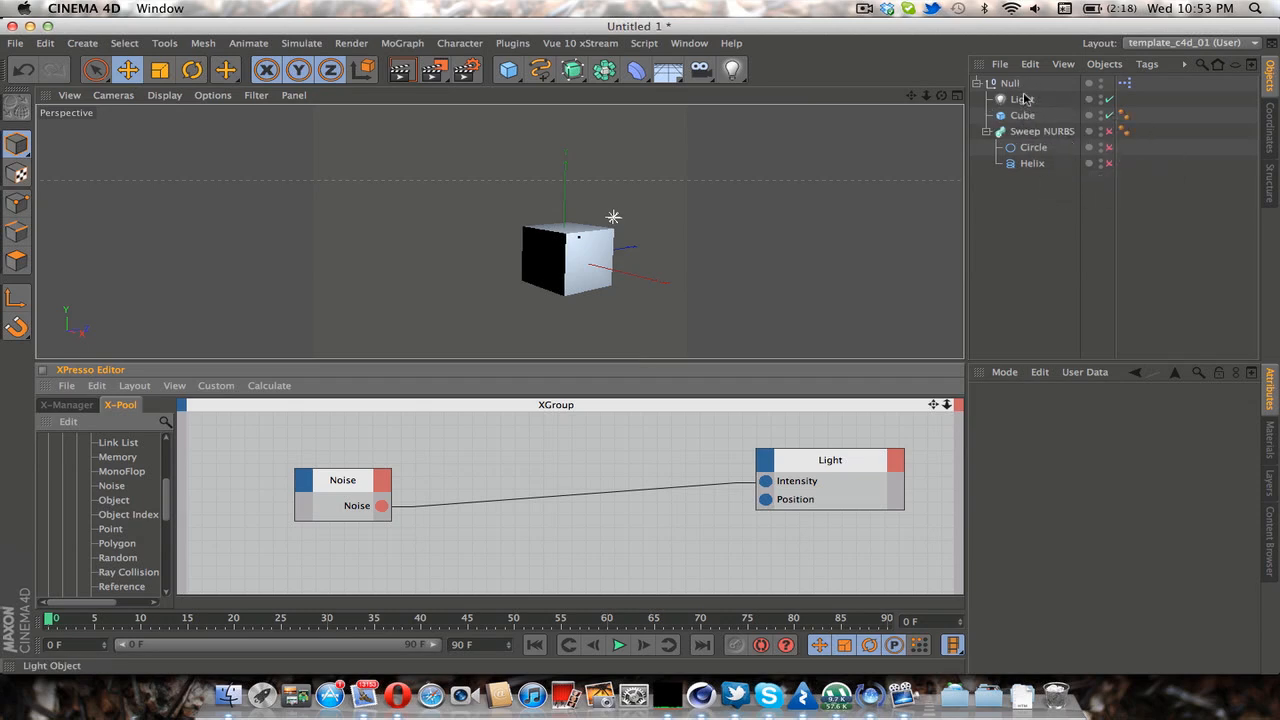
Select the Null object and look up the XPresso tag among its available CINEMA 4D tags.
left_click(1010, 84)
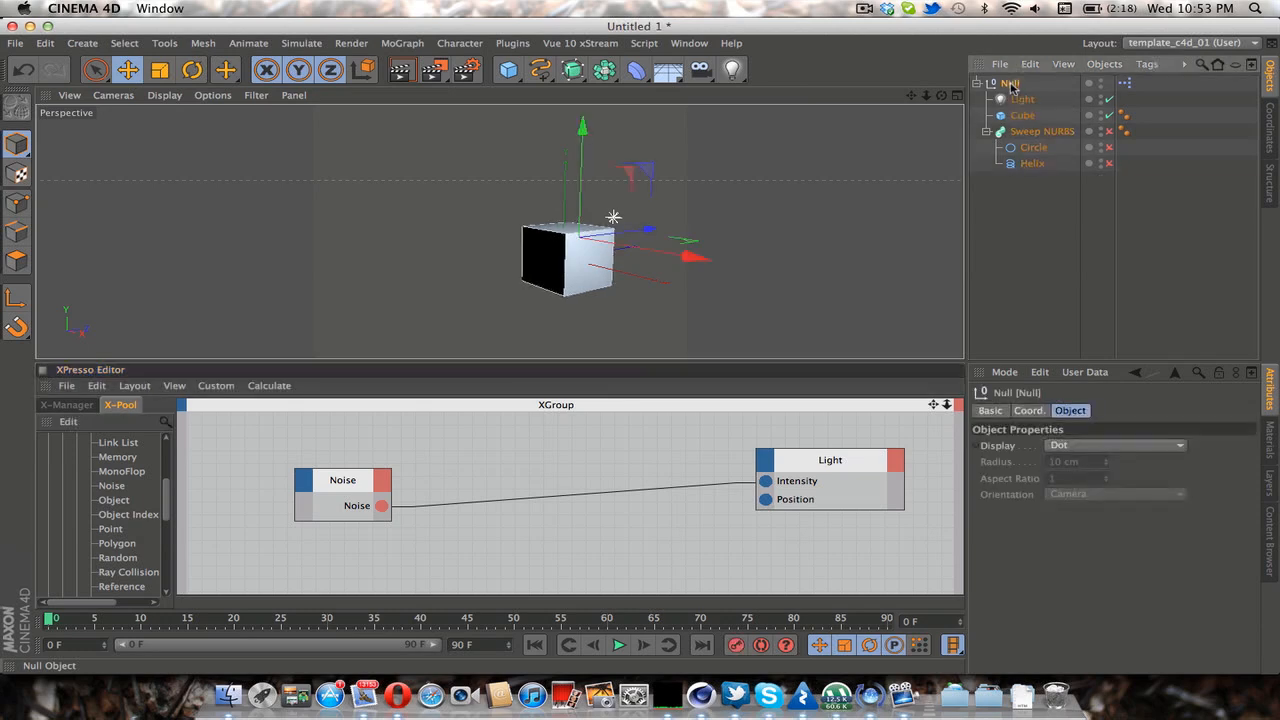
right_click(1011, 86)
mouse_move(1085, 95)
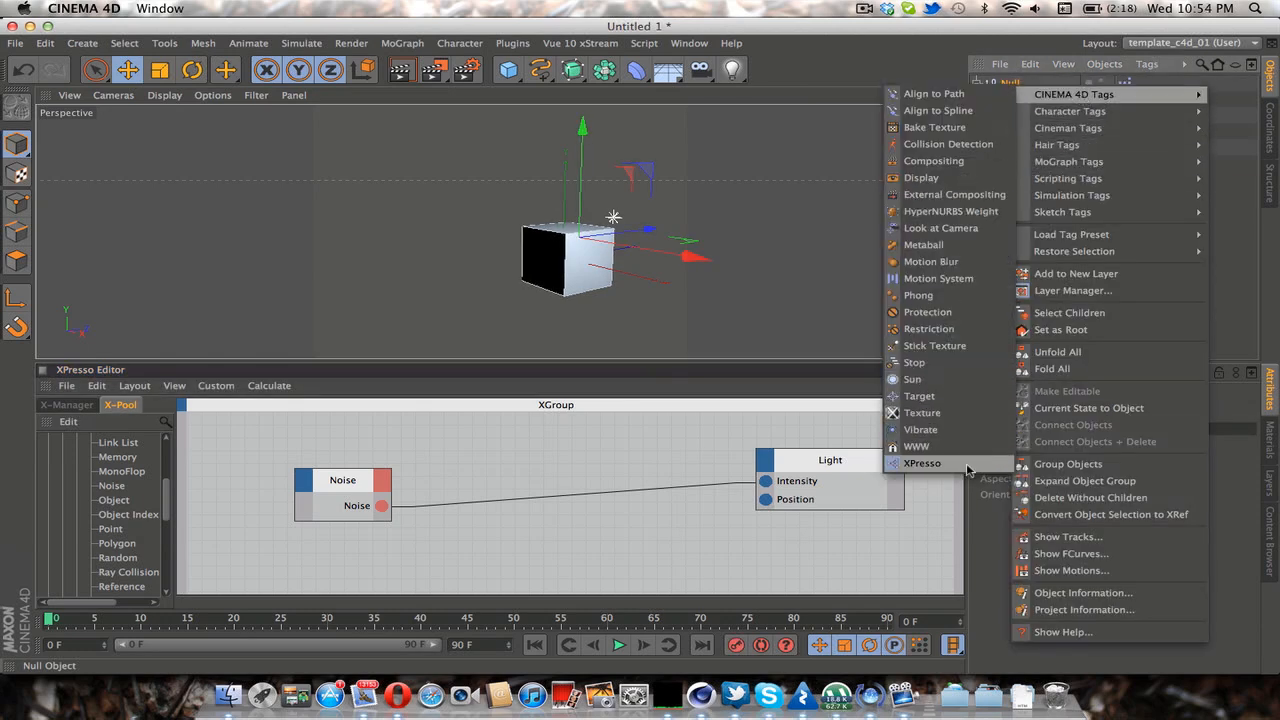
left_click(1012, 84)
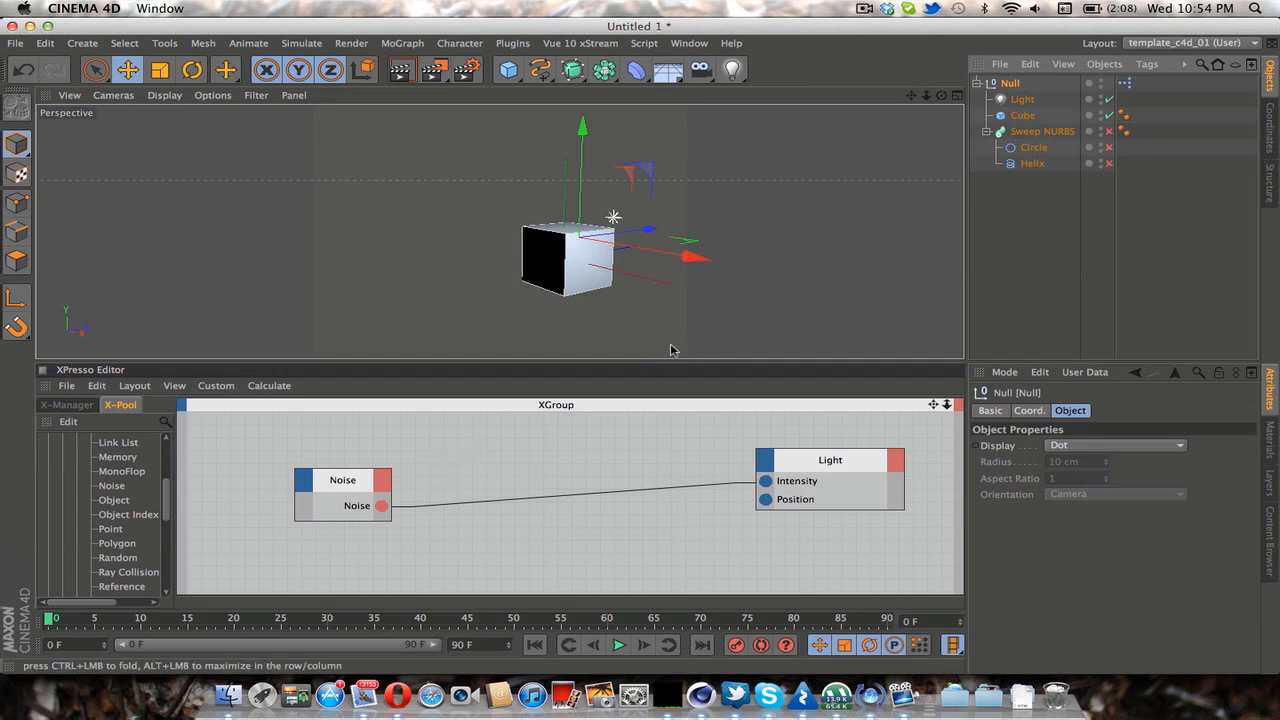
Add an extra general Noise node to the XGroup and delete it again.
right_click(481, 455)
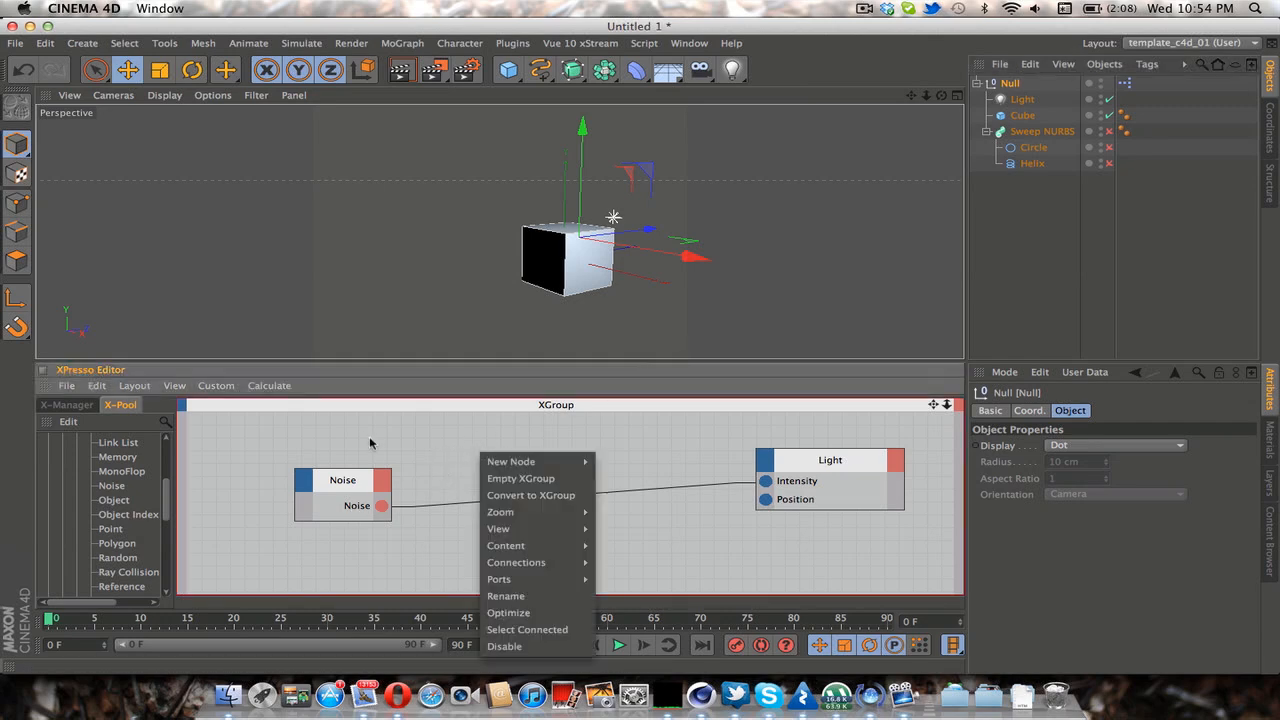
mouse_move(558, 459)
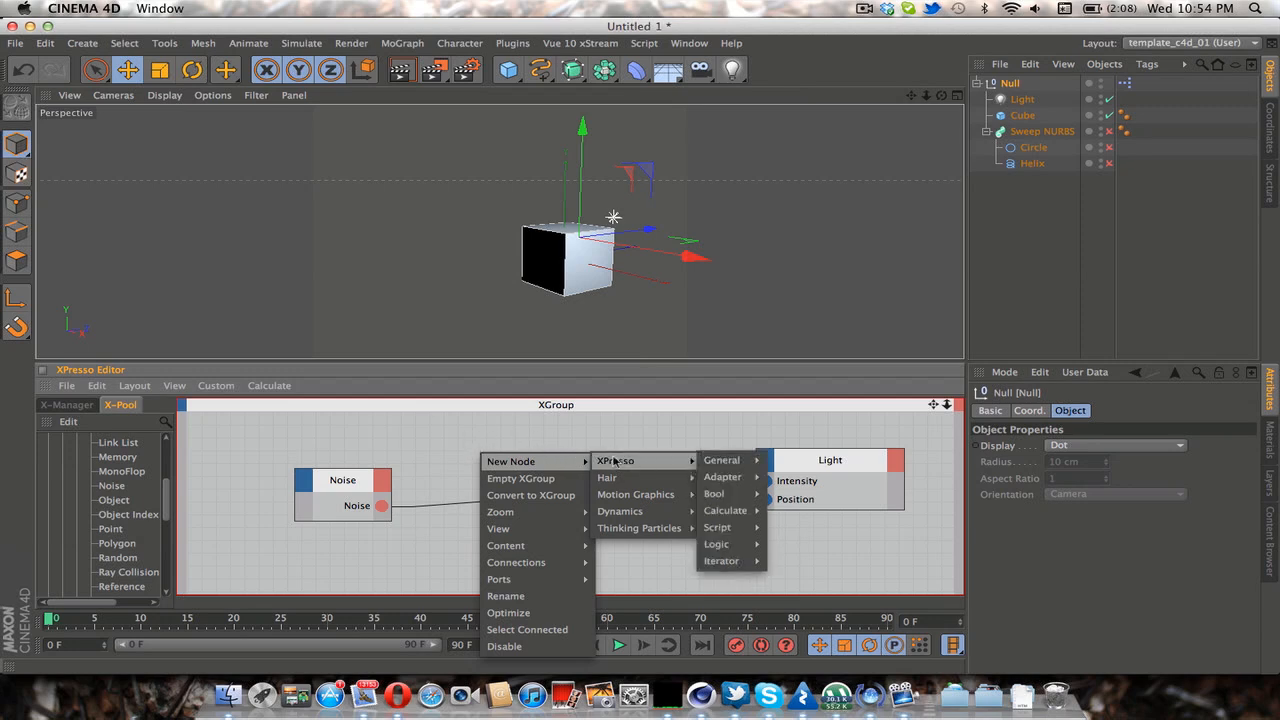
mouse_move(746, 467)
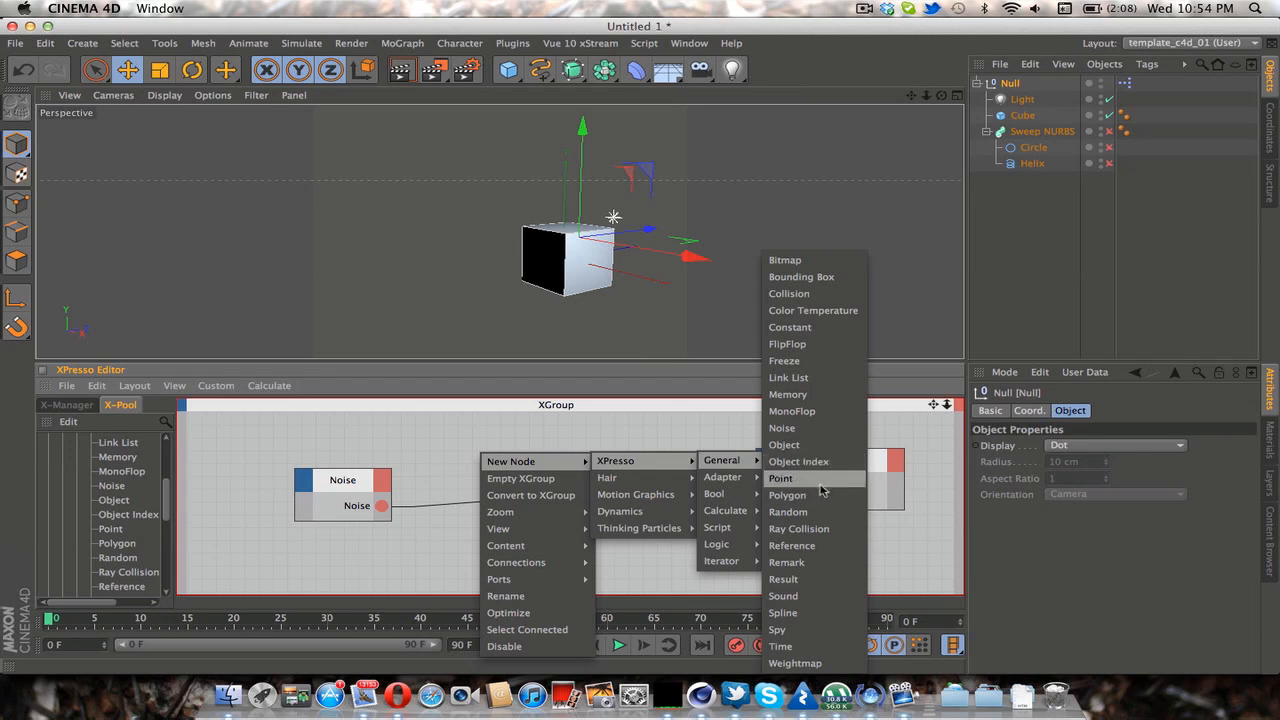
left_click(808, 438)
left_click_drag(484, 444, 498, 446)
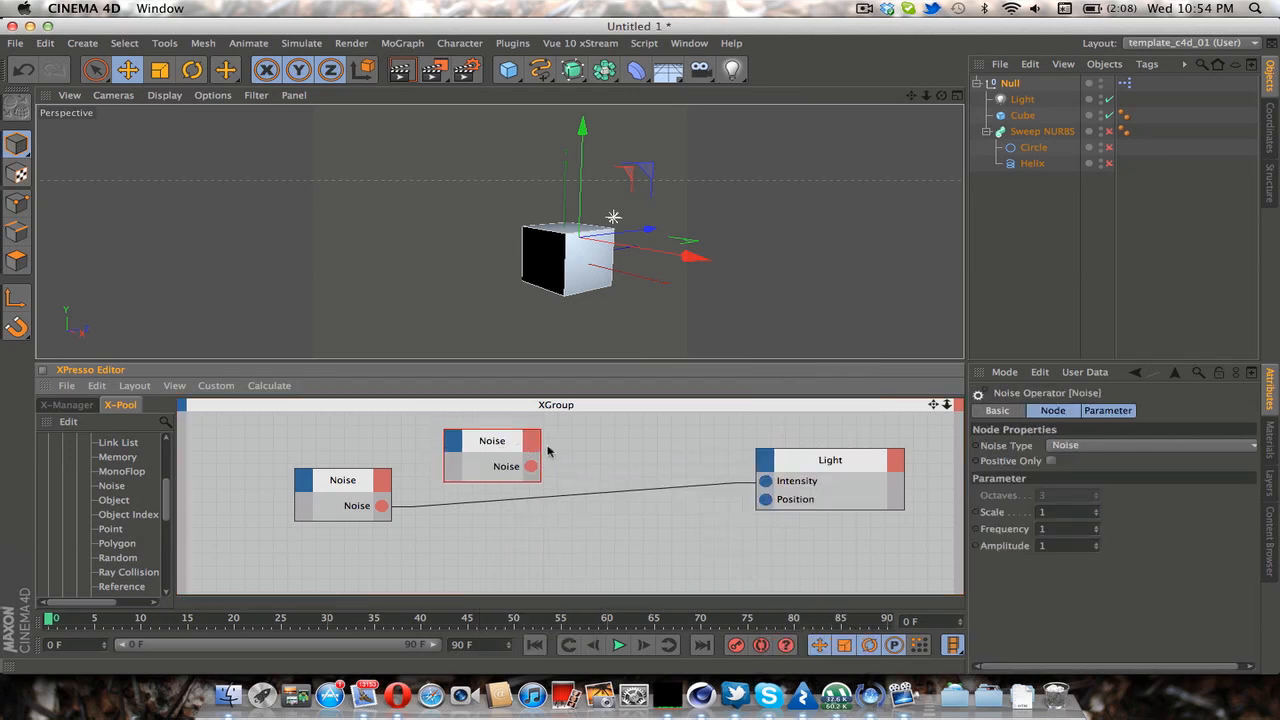
key("Delete")
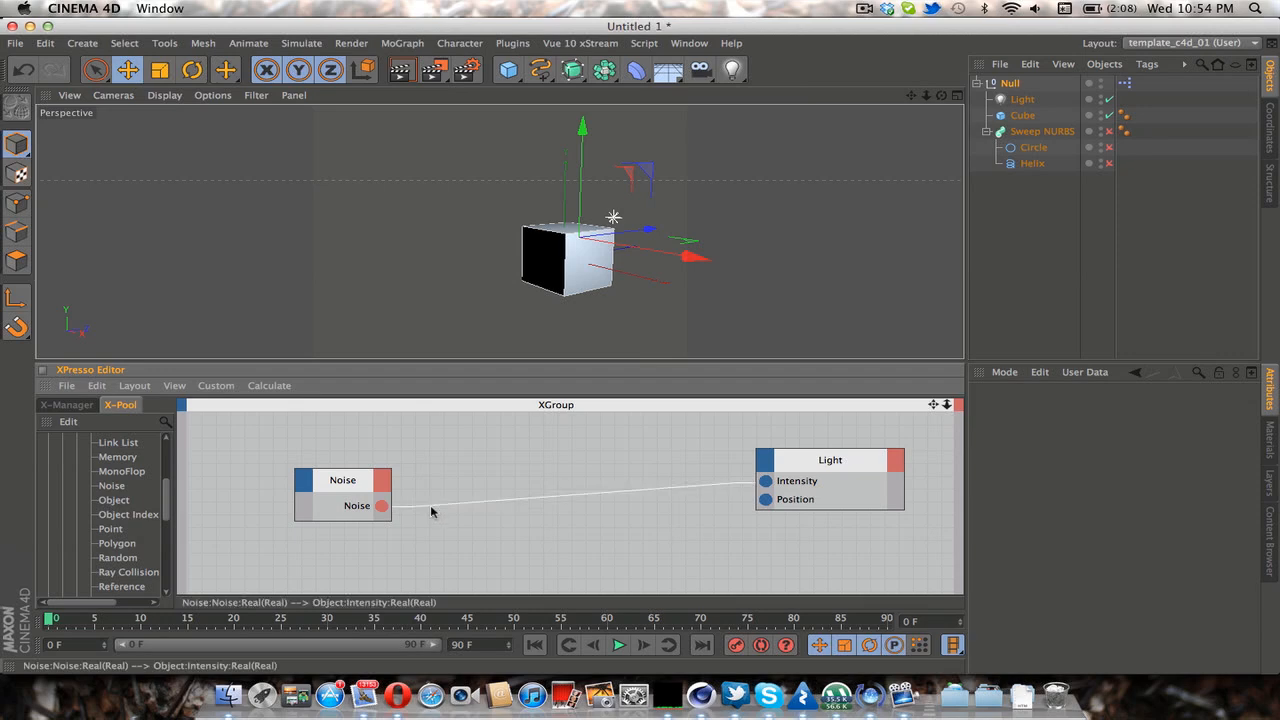
Add and delete a second Light node, and try wiring the Noise output to another input of the existing Light node.
left_click_drag(1012, 104, 592, 456)
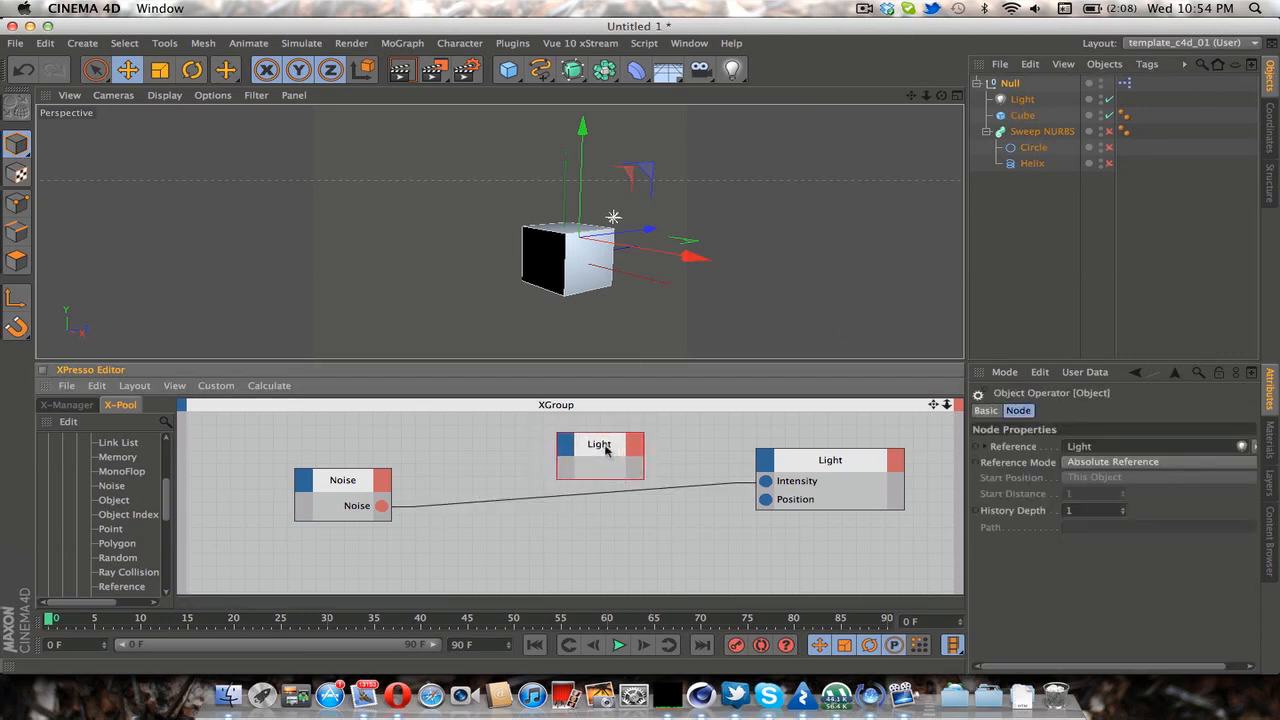
key("Delete")
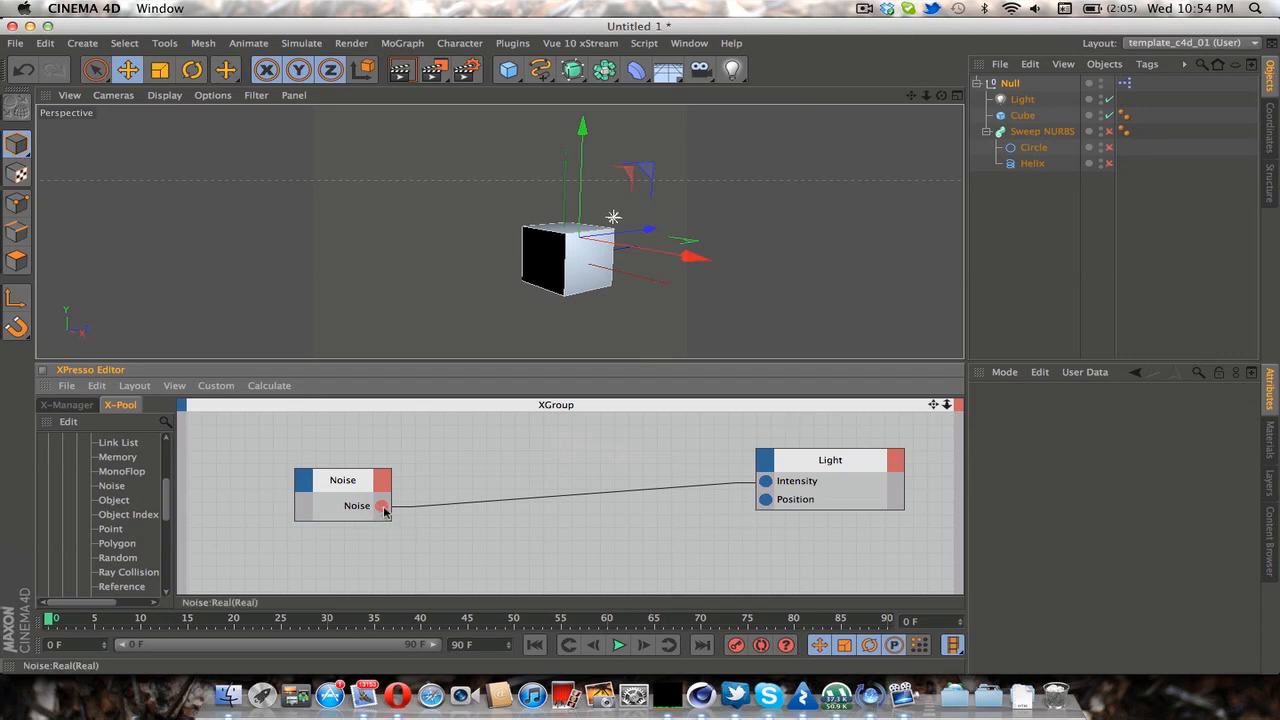
left_click_drag(382, 506, 763, 463)
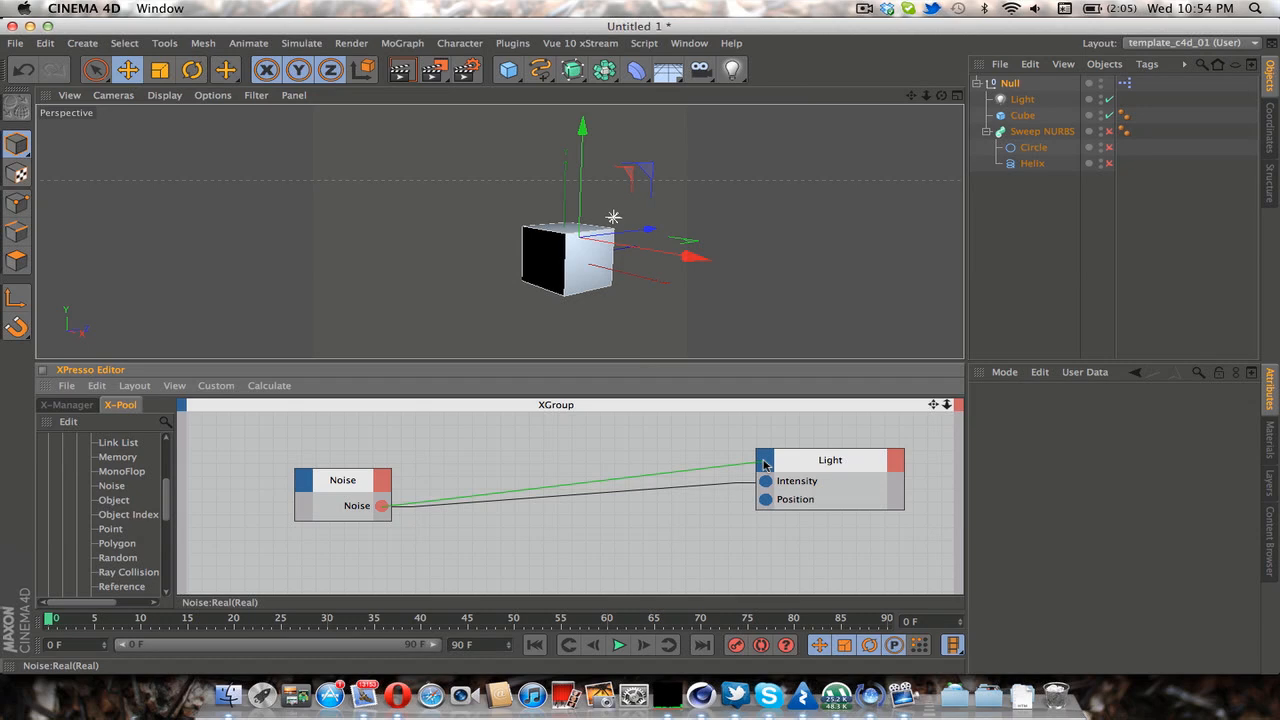
left_click_drag(763, 463, 763, 463)
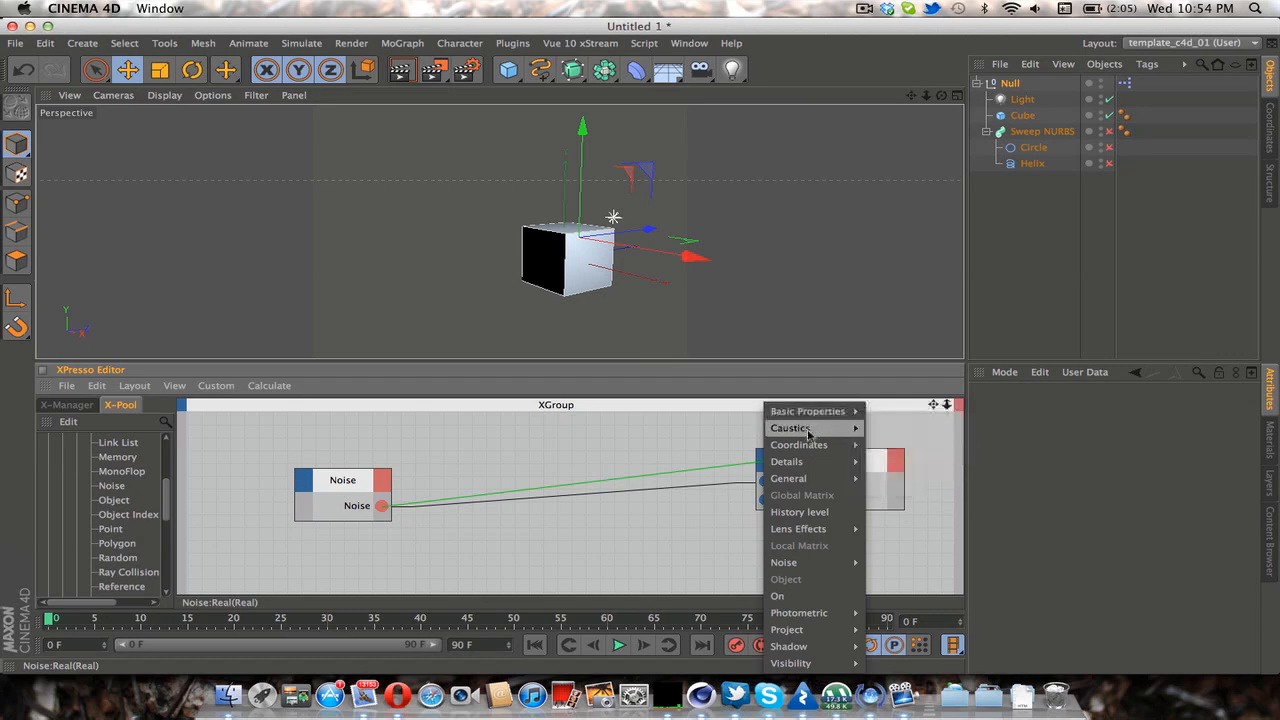
left_click(610, 443)
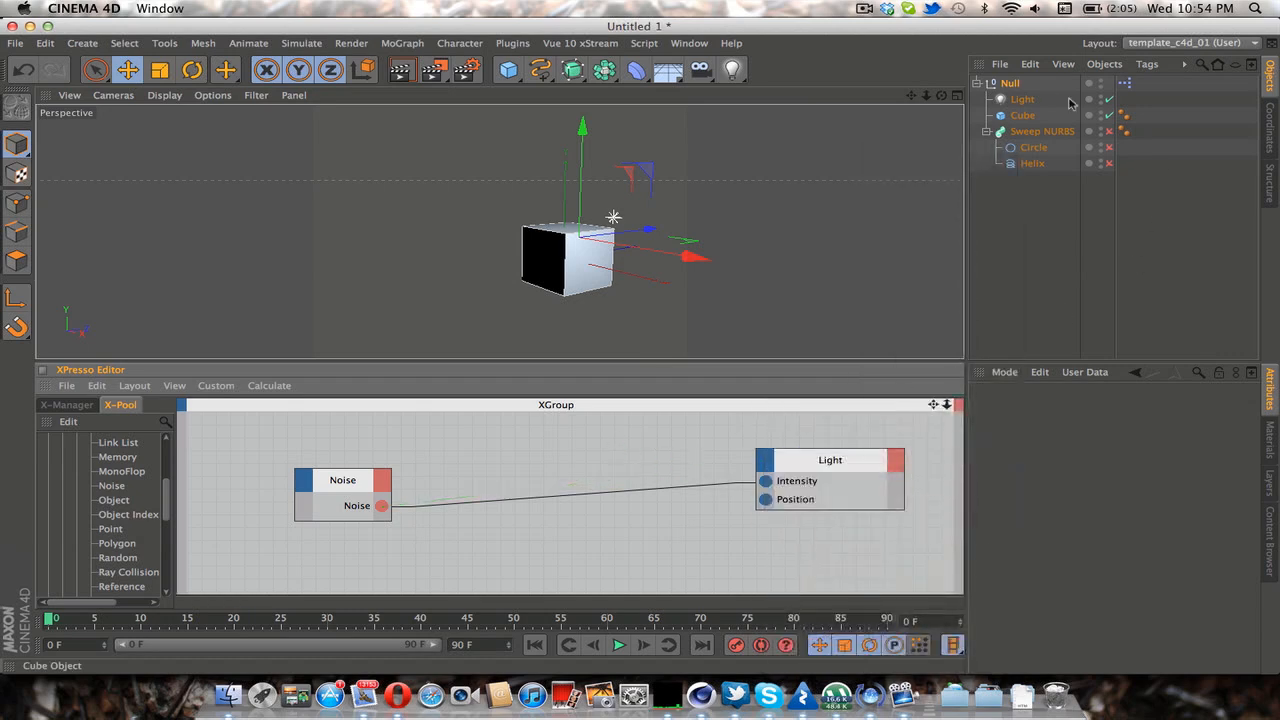
Review the Light object's General and Details properties to see which parameters can be driven.
left_click(1022, 99)
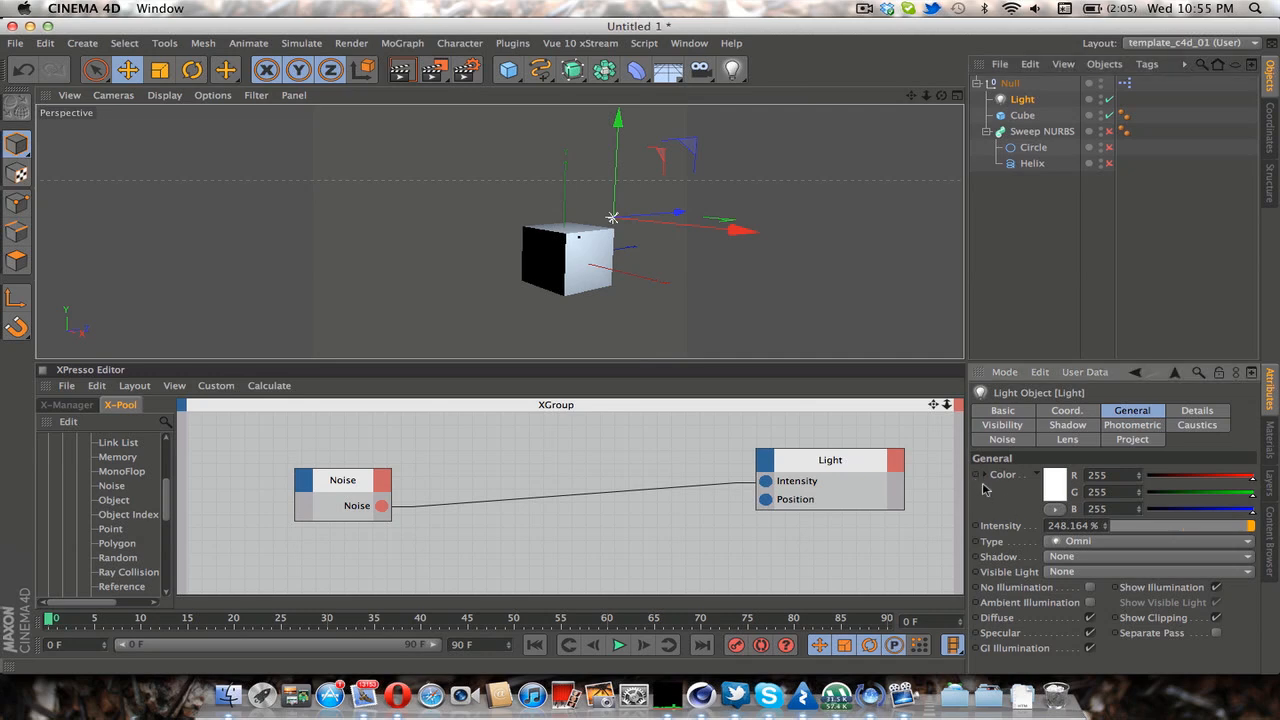
left_click(1197, 410)
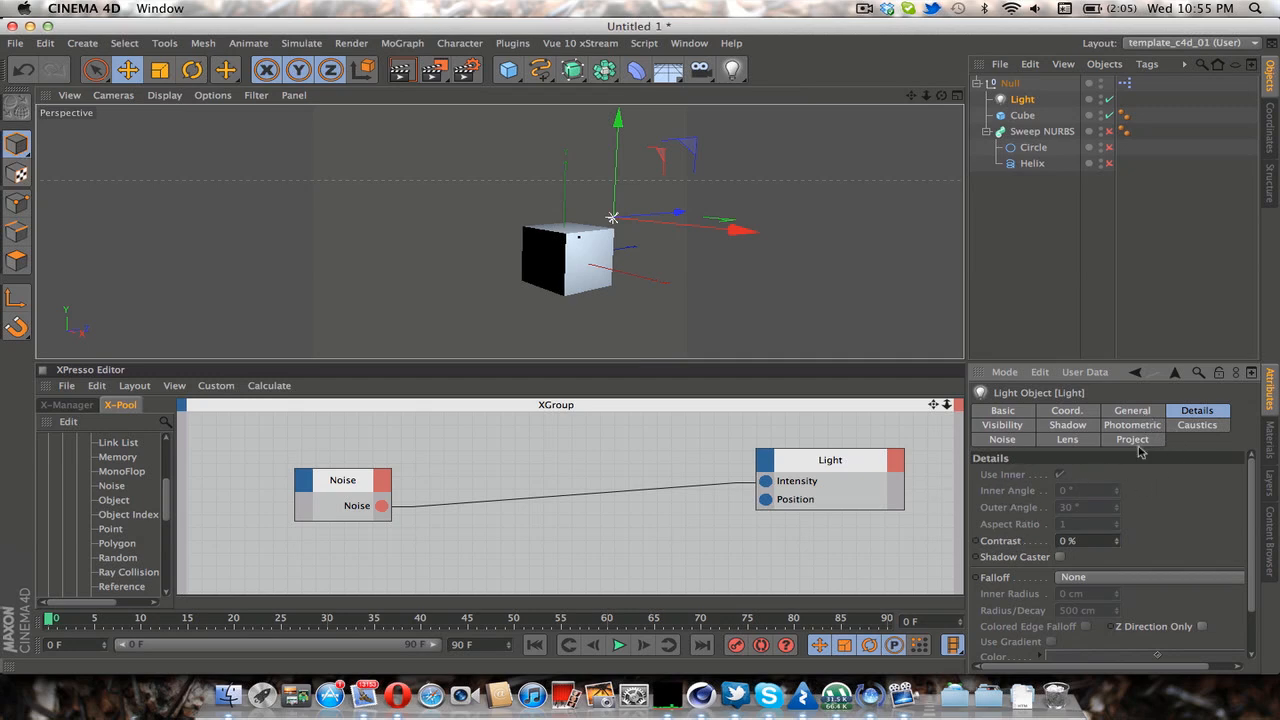
left_click(1168, 425)
left_click(1141, 416)
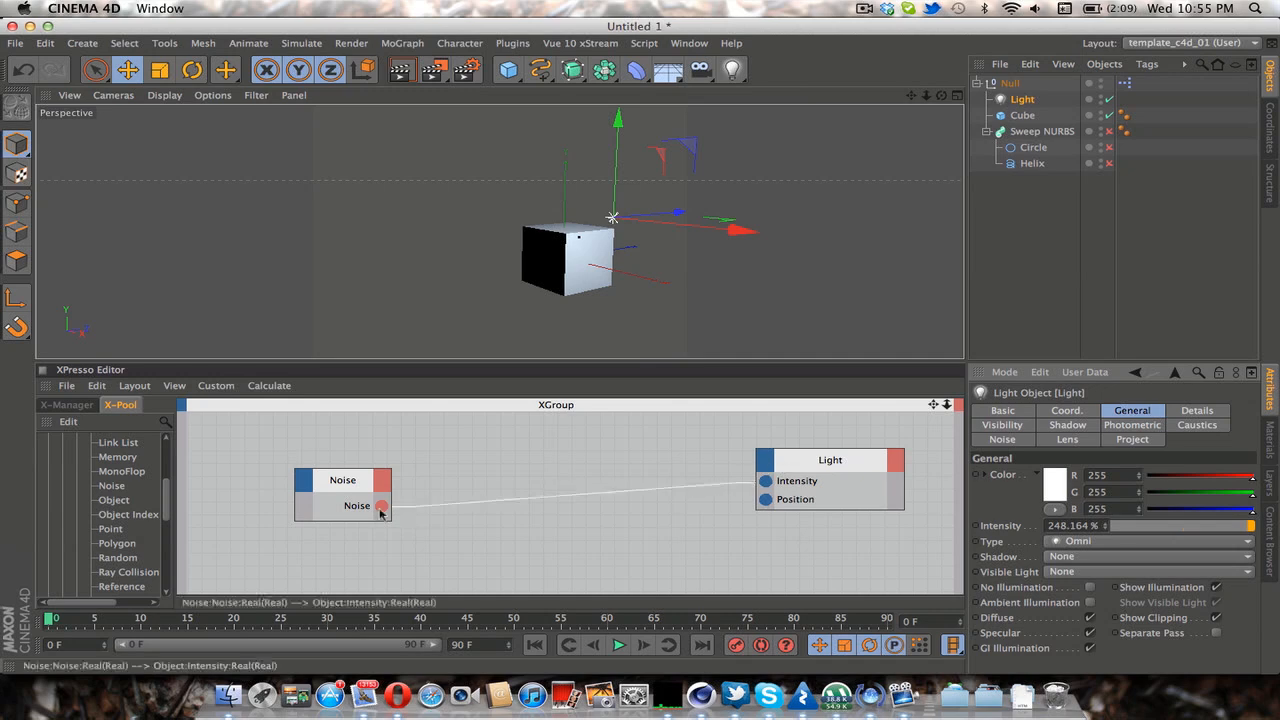
Locate Intensity among the General input ports available on the Light node.
left_click(800, 490)
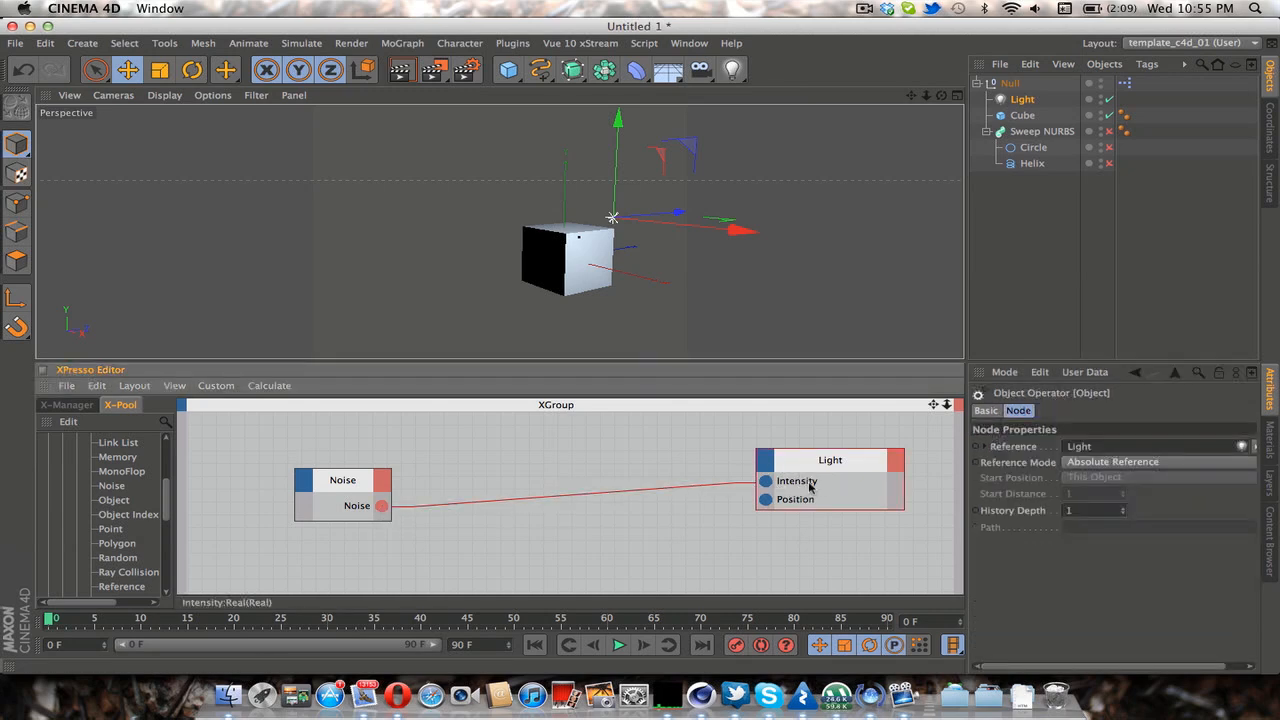
left_click(767, 460)
mouse_move(842, 483)
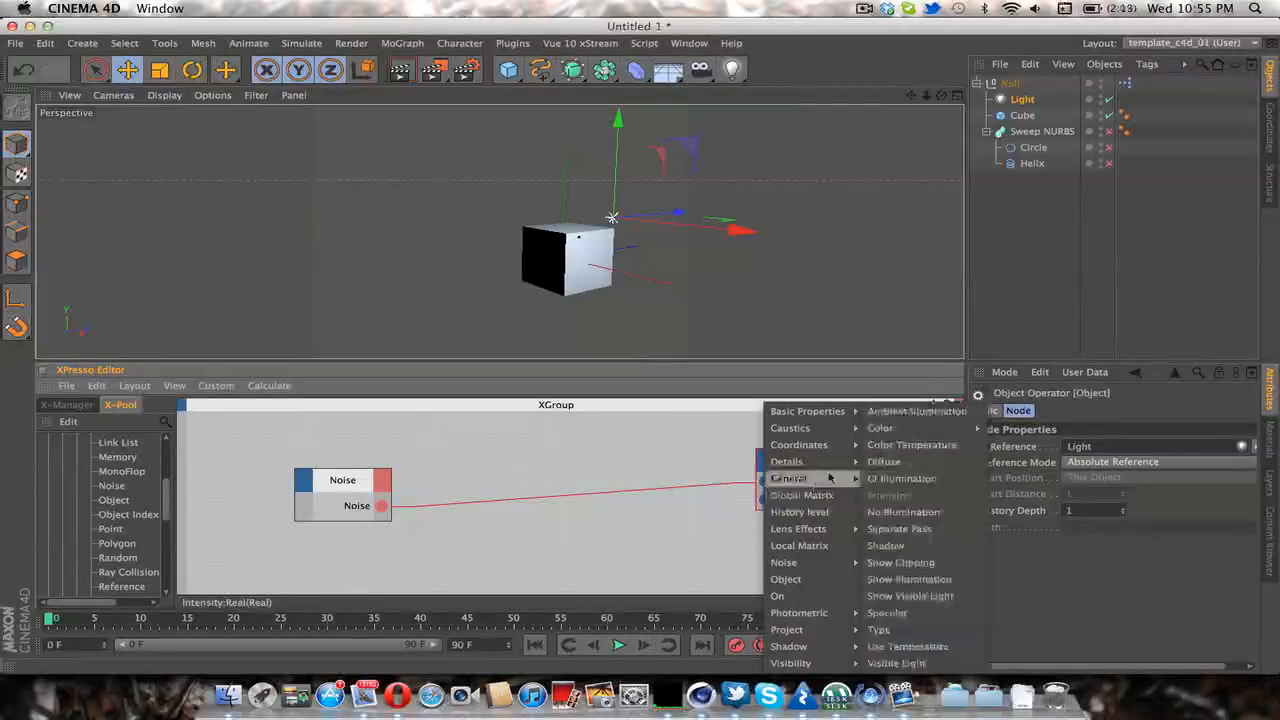
left_click(907, 496)
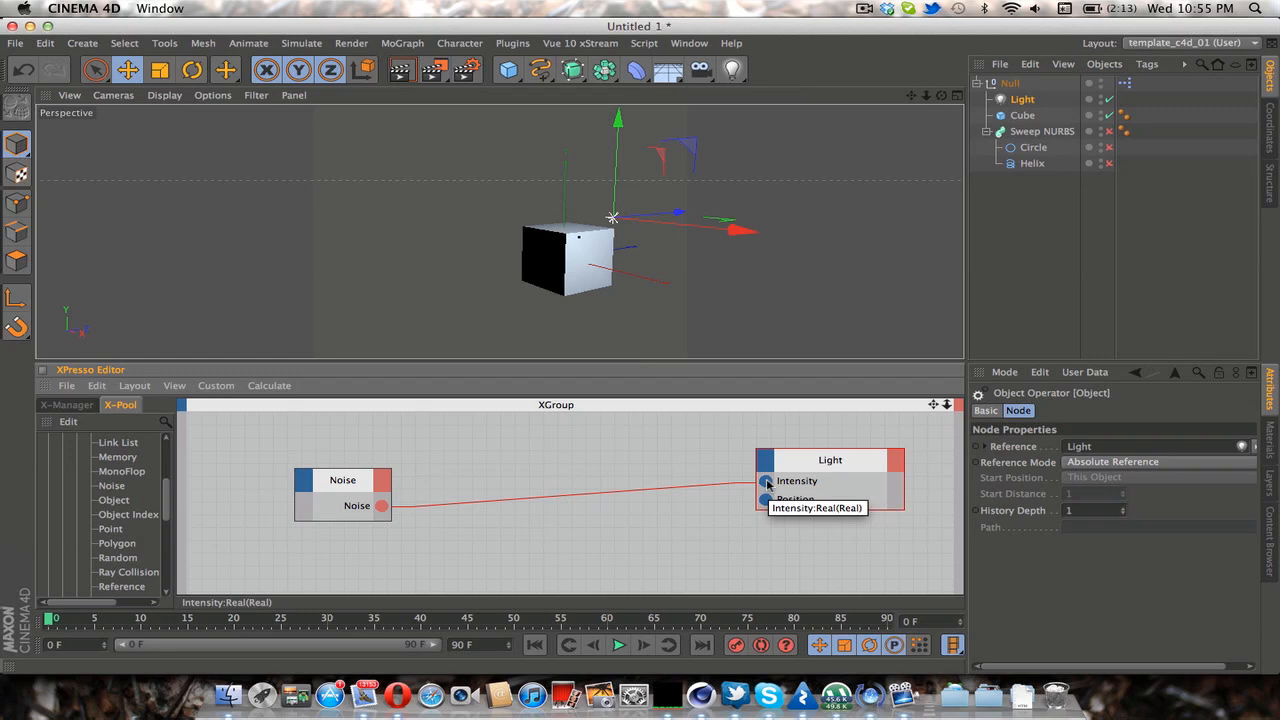
Play the animation to preview the light's changing intensity, and return to the first frame.
left_click(617, 645)
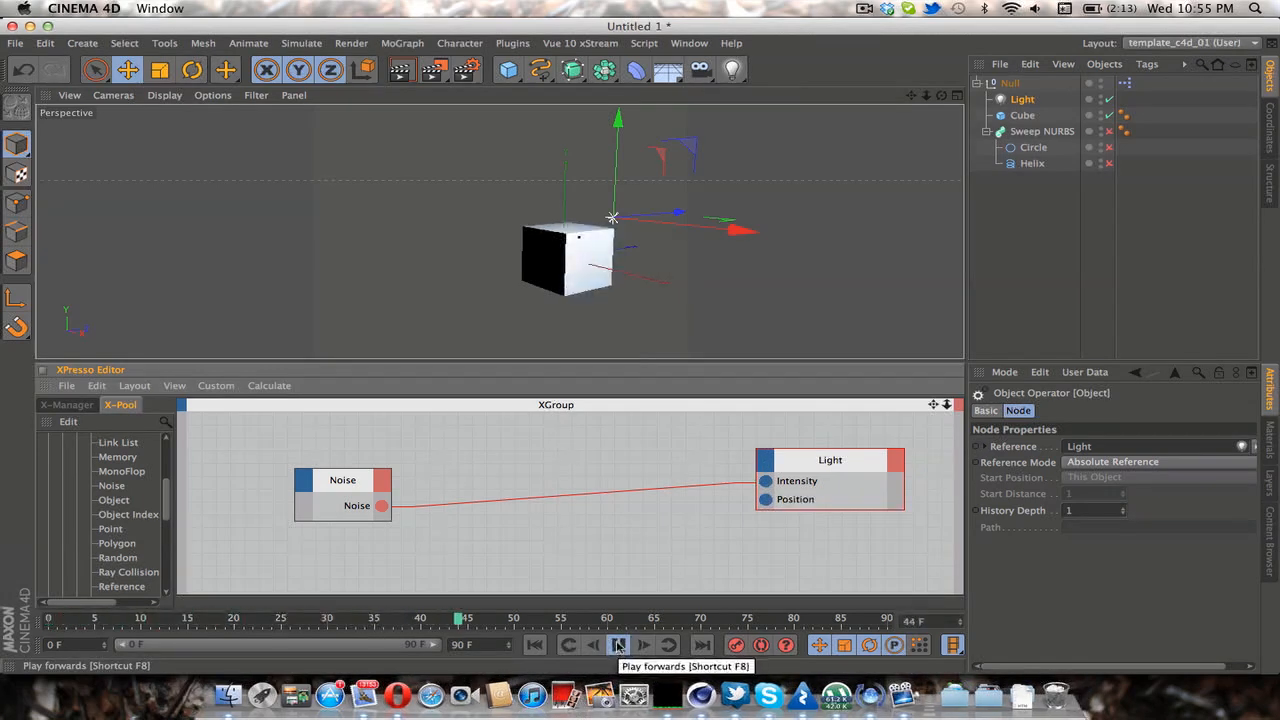
left_click(617, 645)
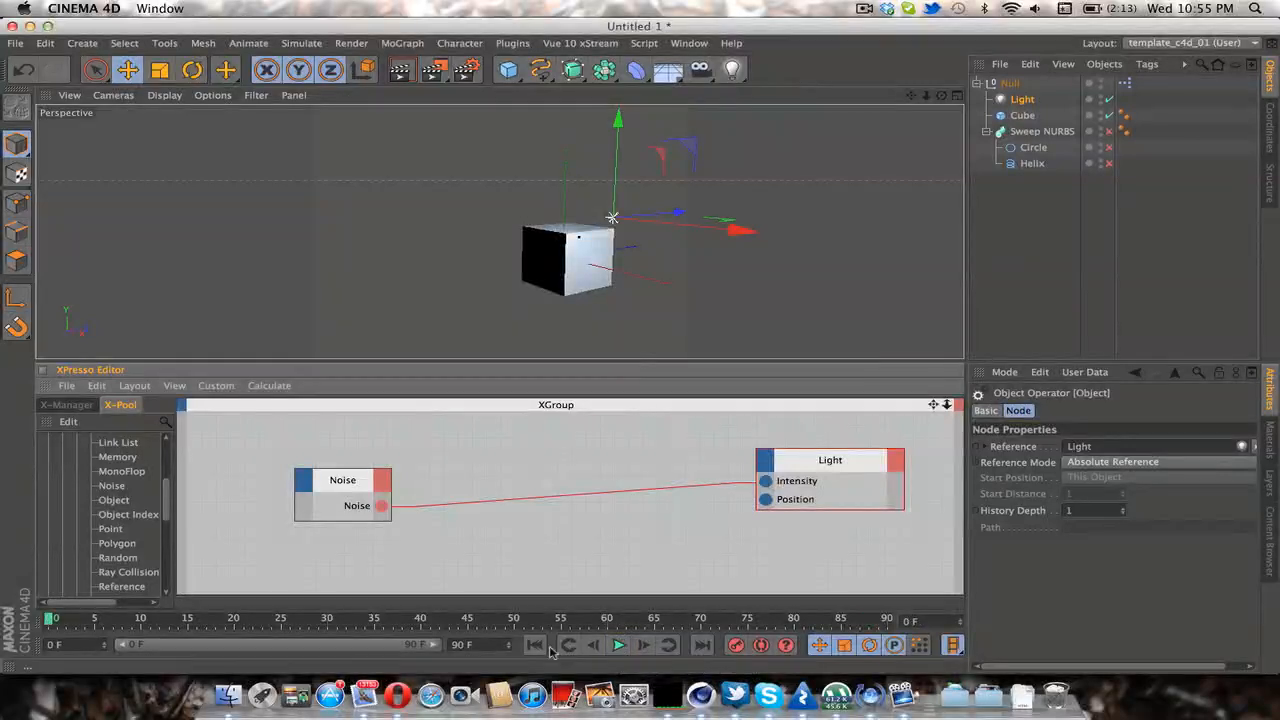
left_click(535, 645)
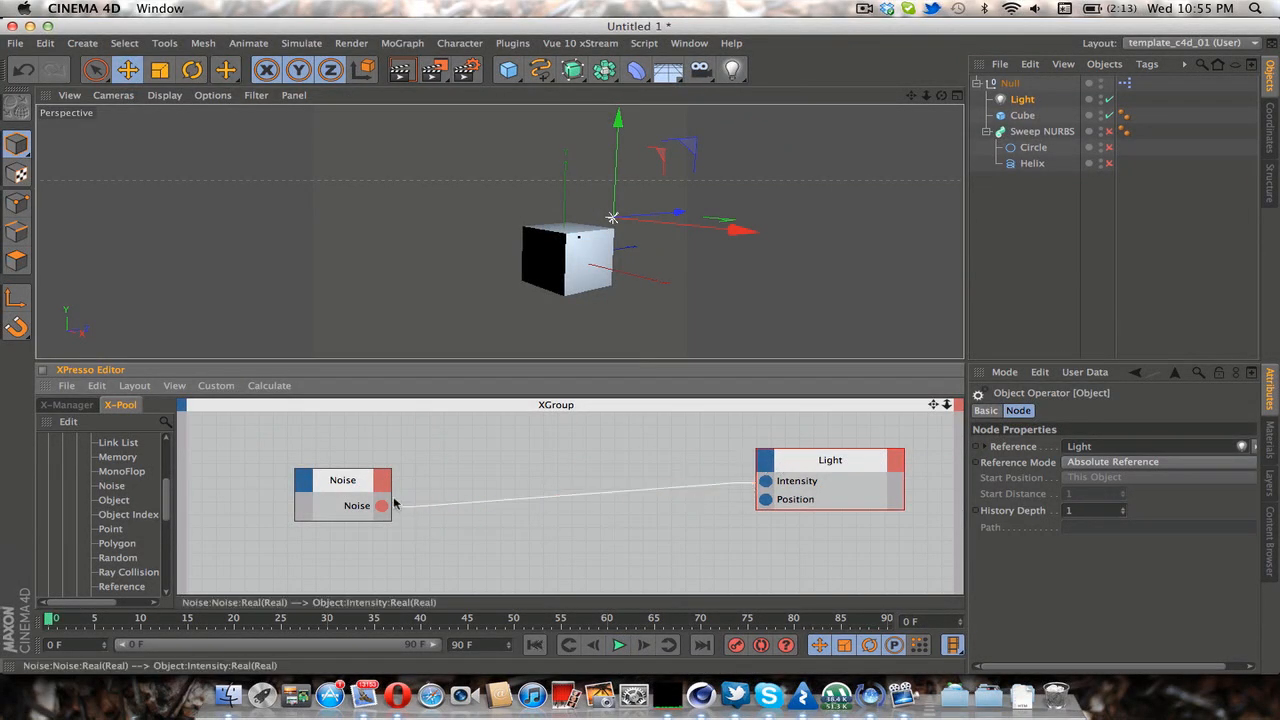
Select the Noise node and examine its parameters and the available noise types.
left_click(336, 490)
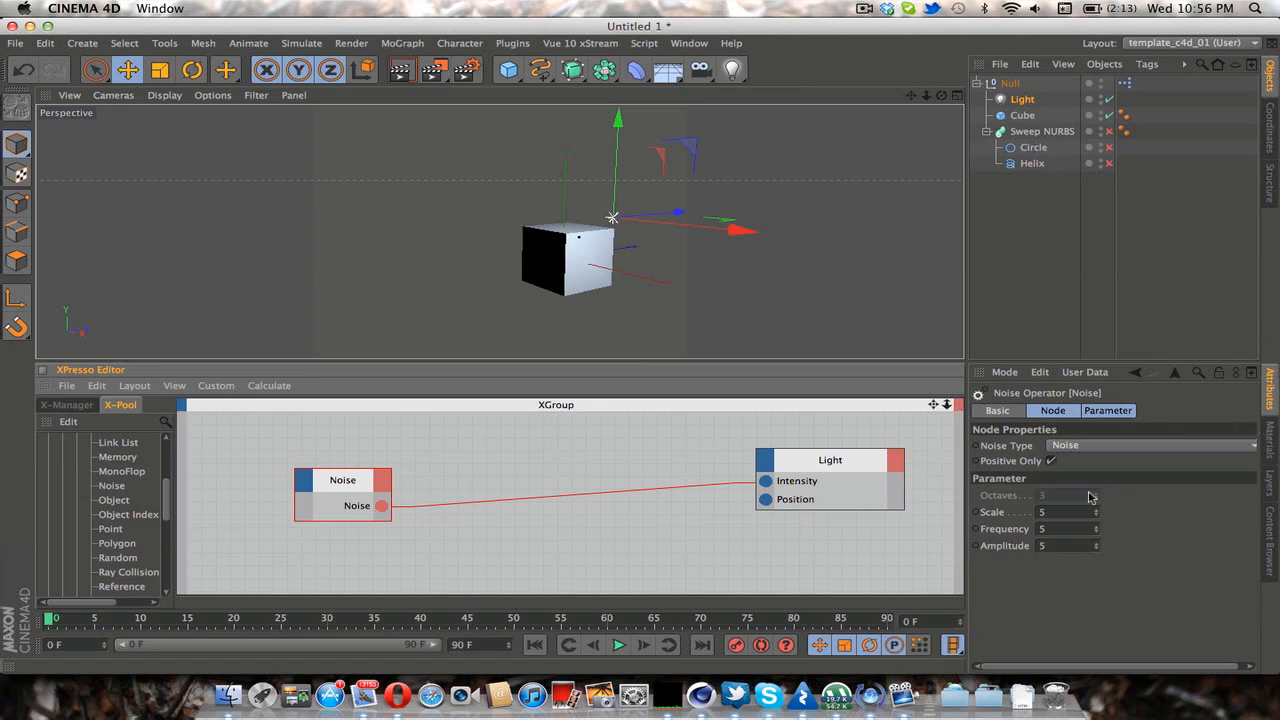
left_click(1141, 446)
left_click(1141, 446)
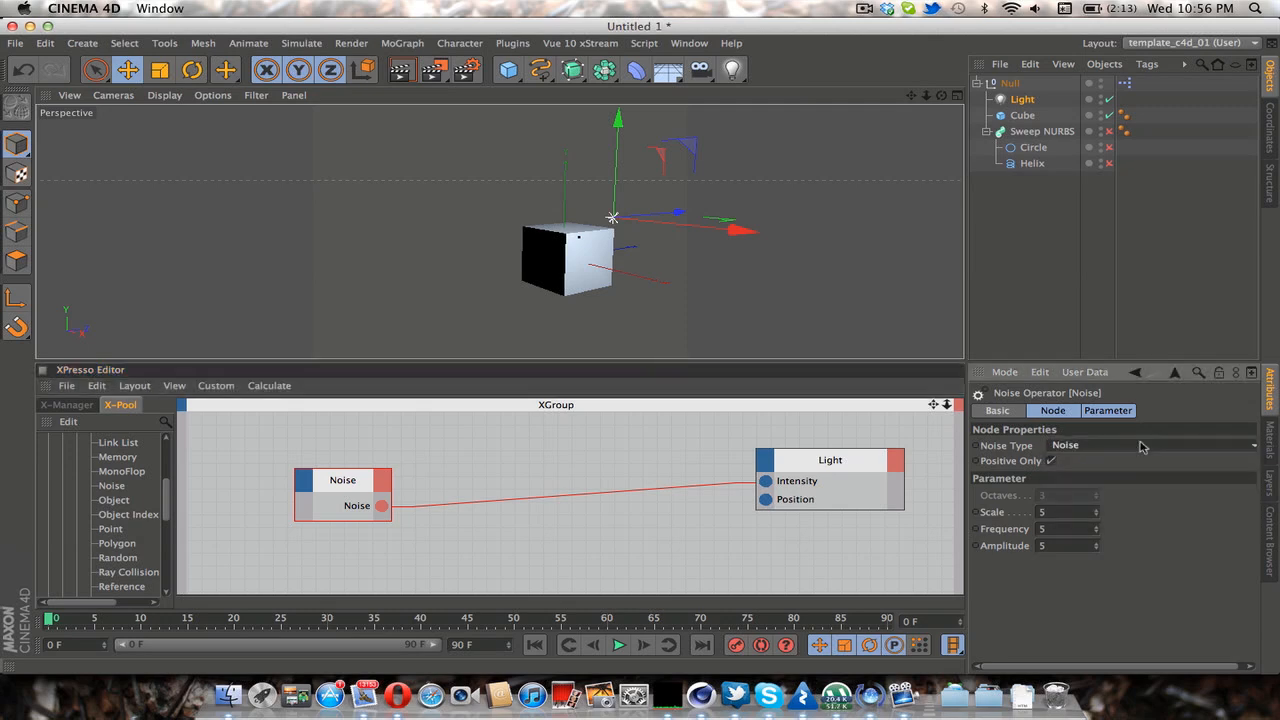
left_click(1141, 446)
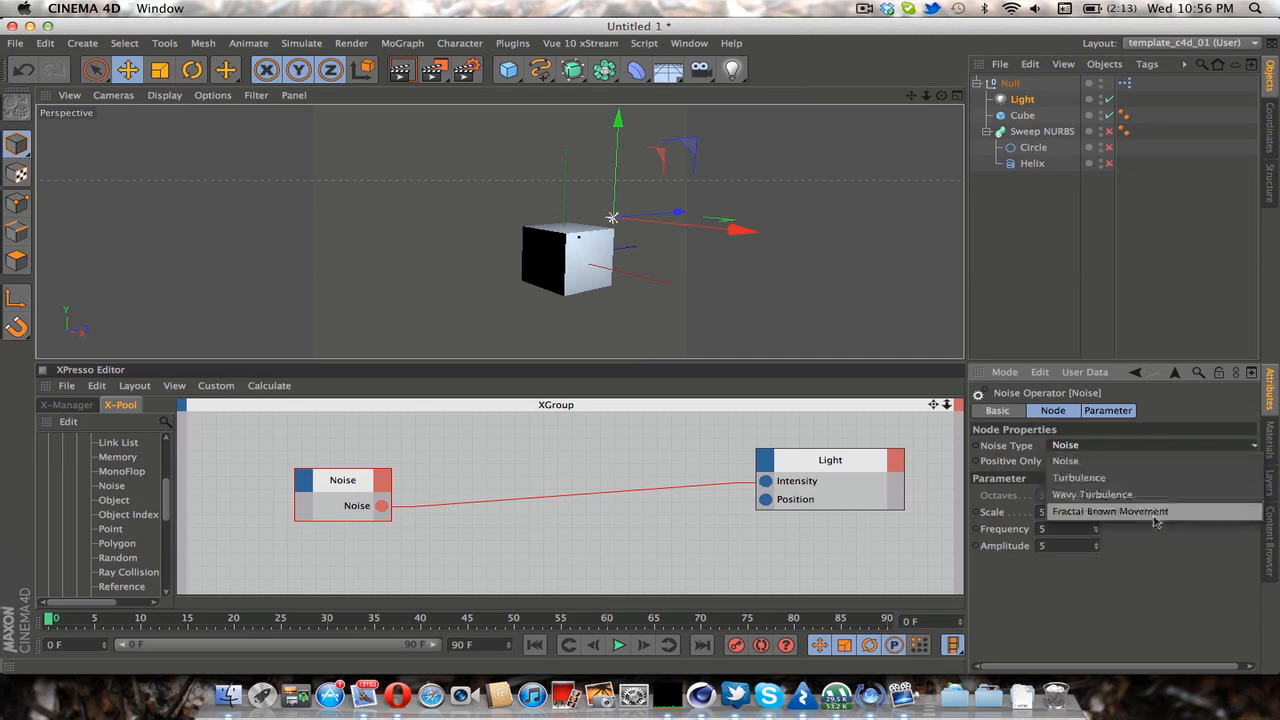
left_click(1162, 447)
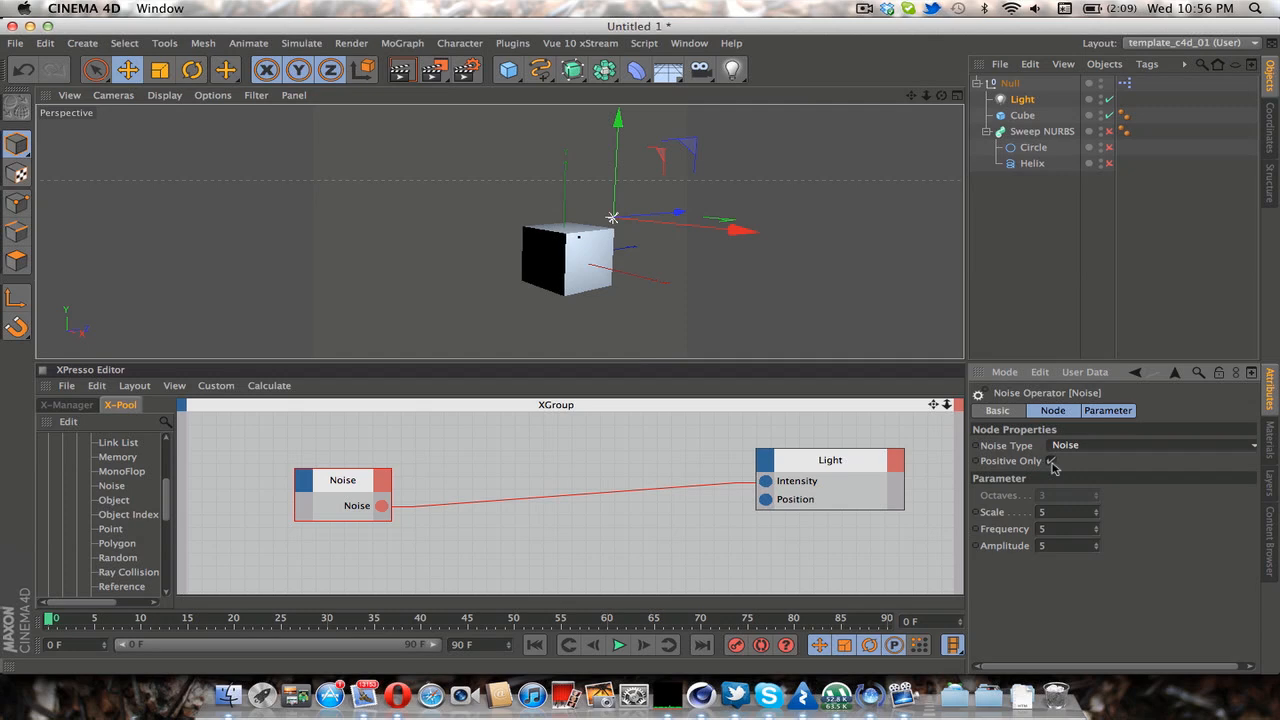
Open the Mat material's color channel Noise shader for editing.
left_click(1272, 442)
double_click(1004, 410)
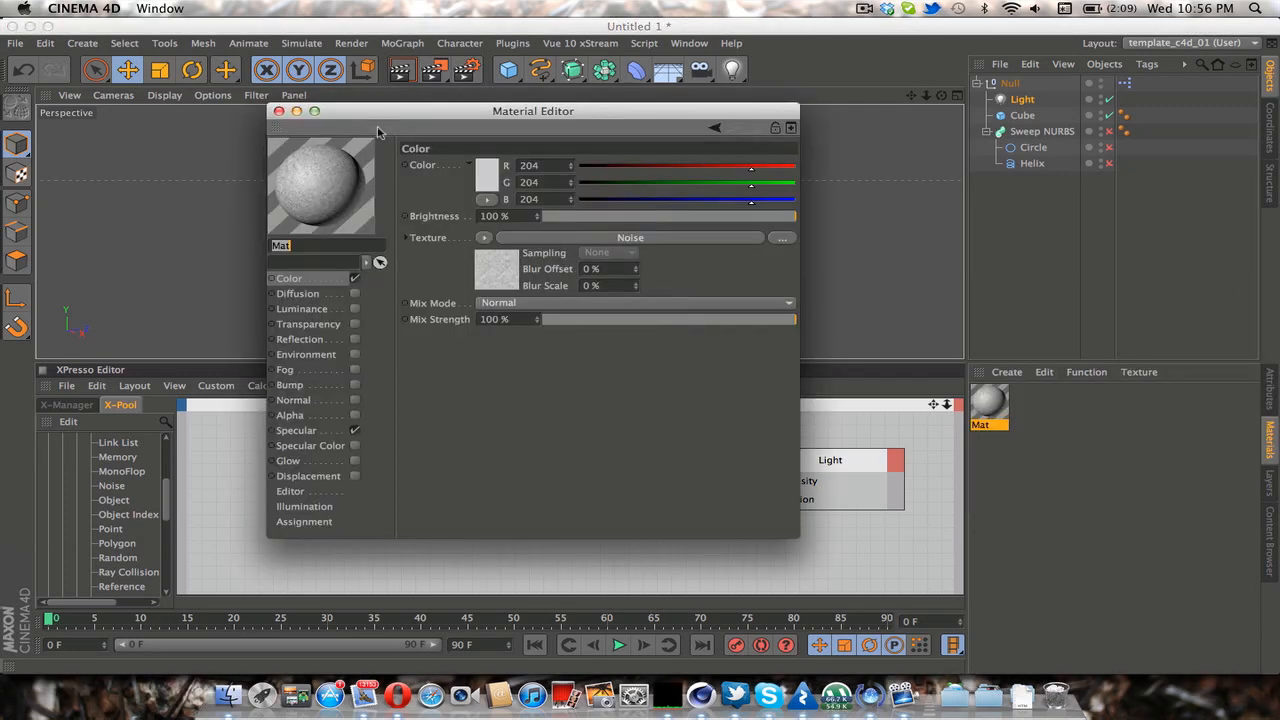
left_click(494, 264)
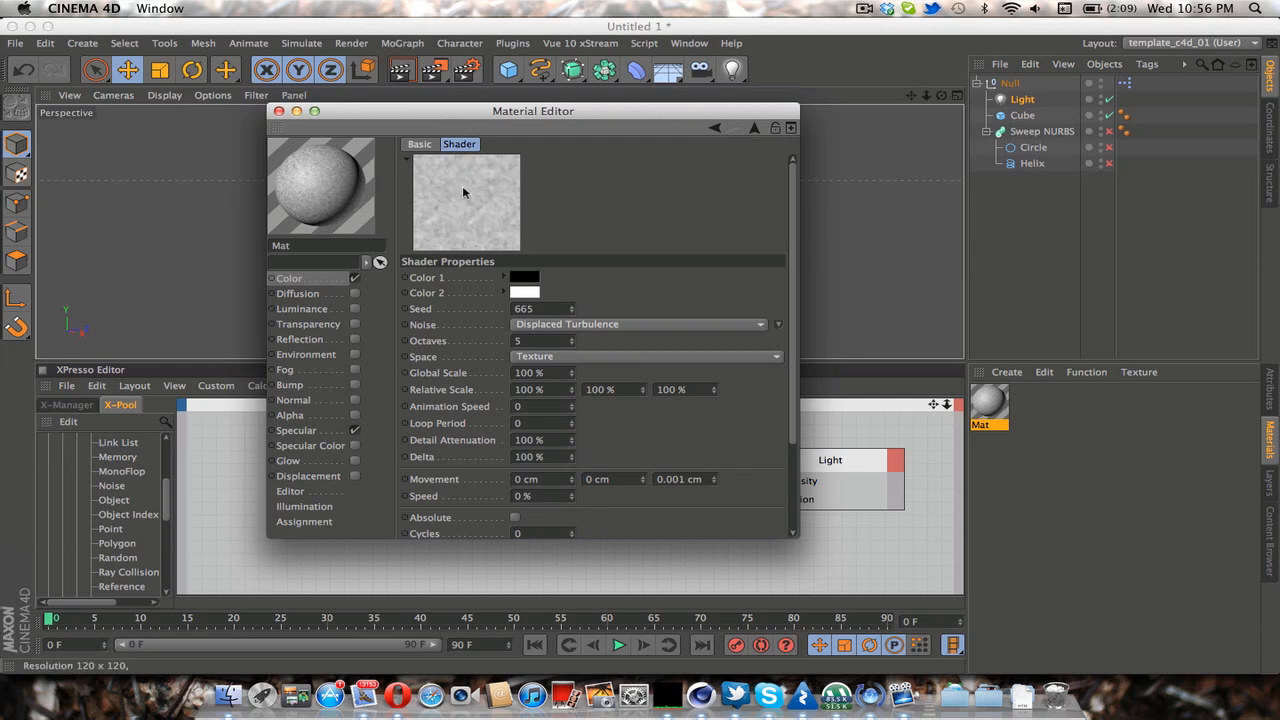
Compare noise types in the shader, starting with Noise and ending on Cranal, and move the Material Editor aside.
left_click(687, 321)
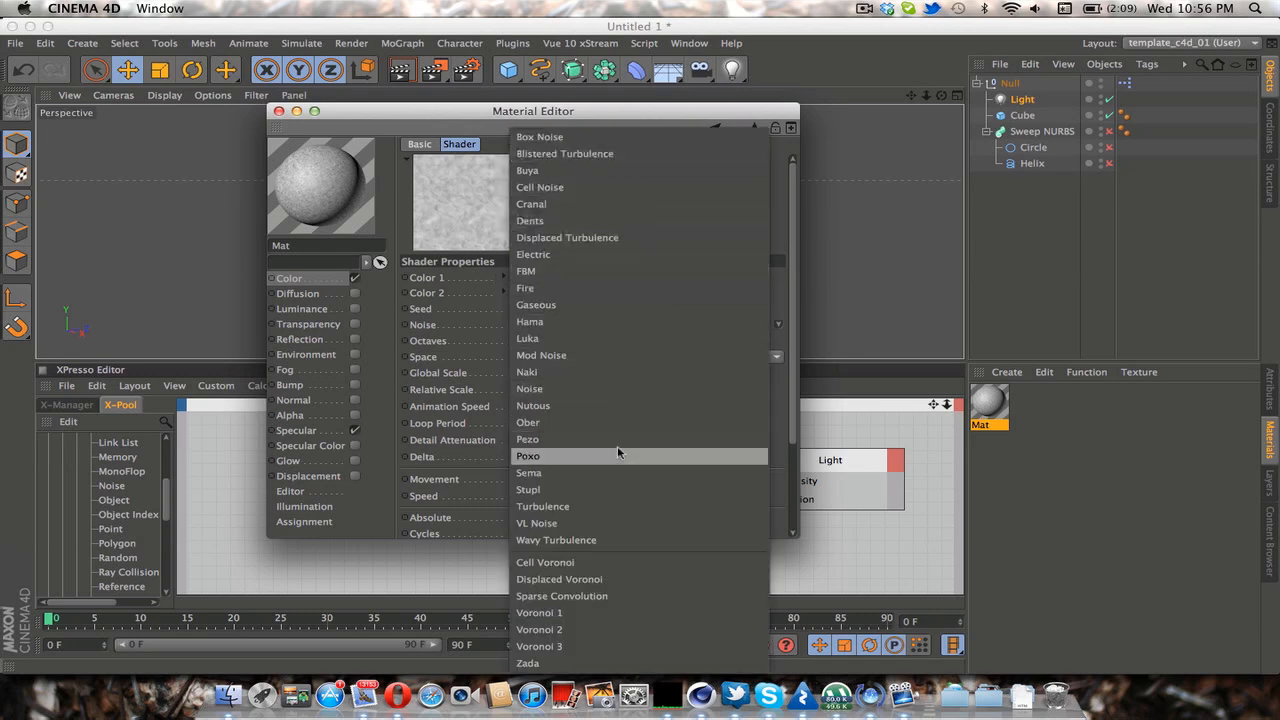
left_click(617, 389)
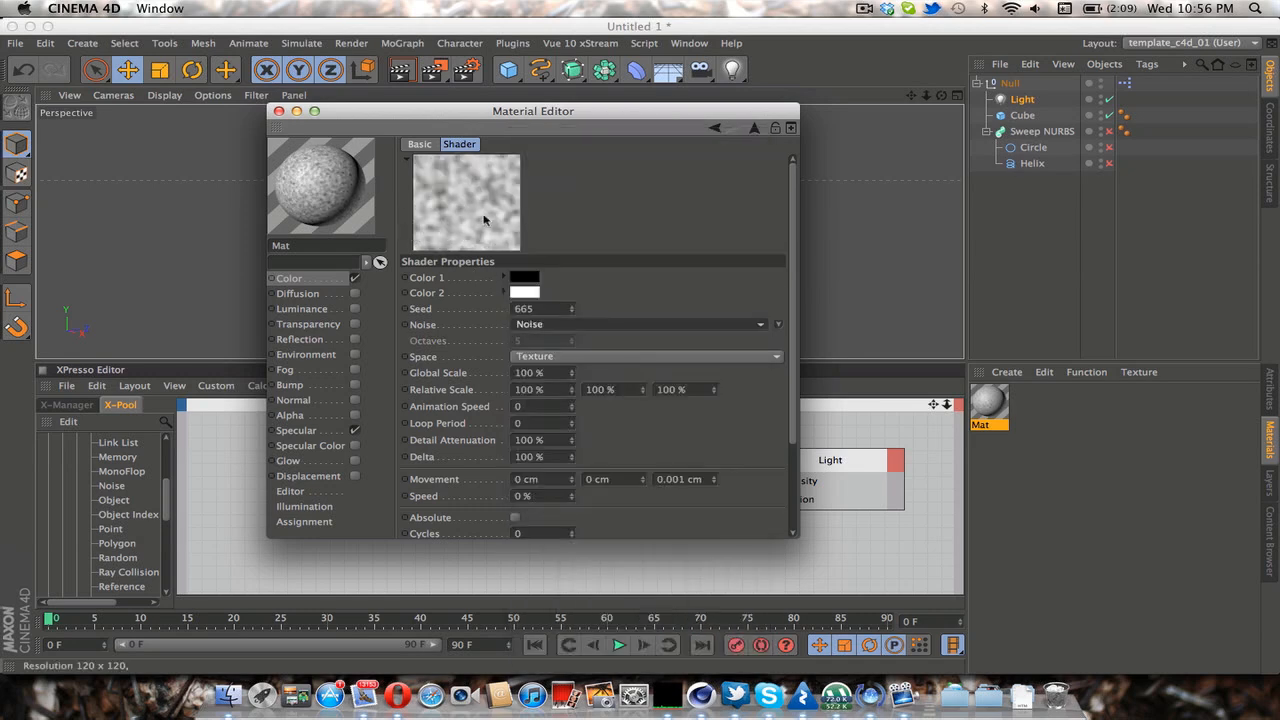
left_click(605, 325)
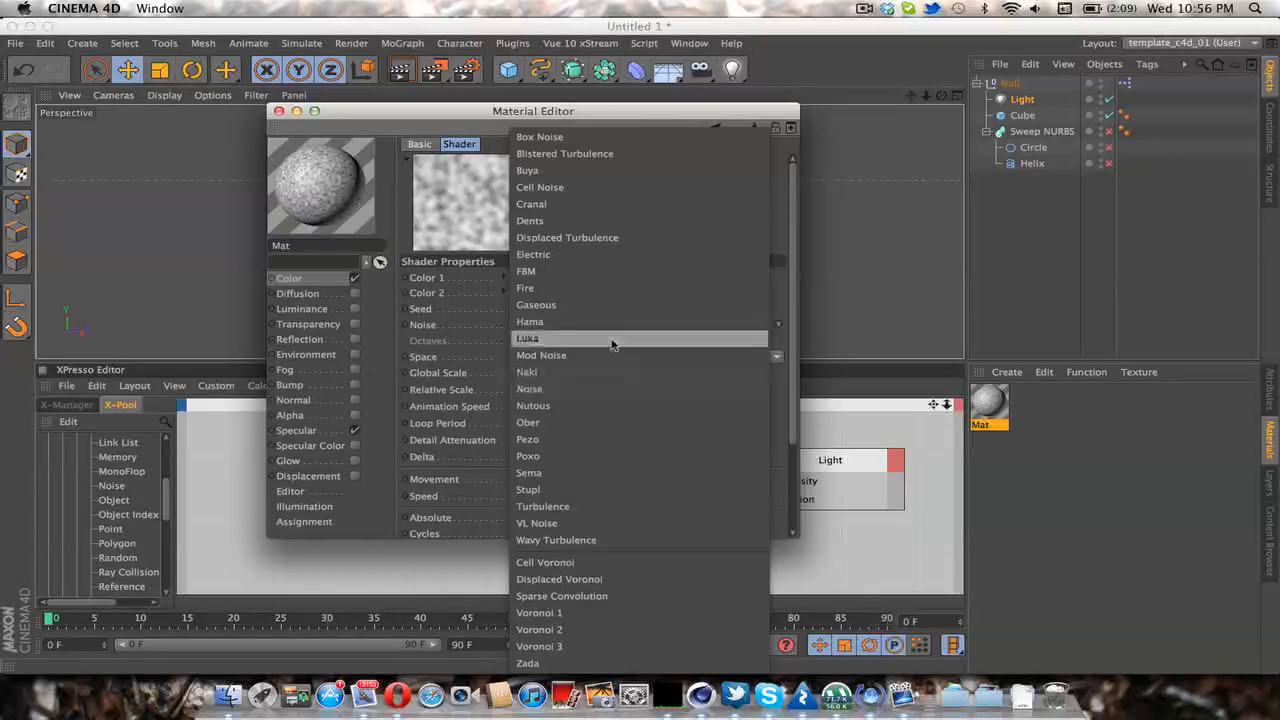
left_click(680, 354)
left_click(680, 325)
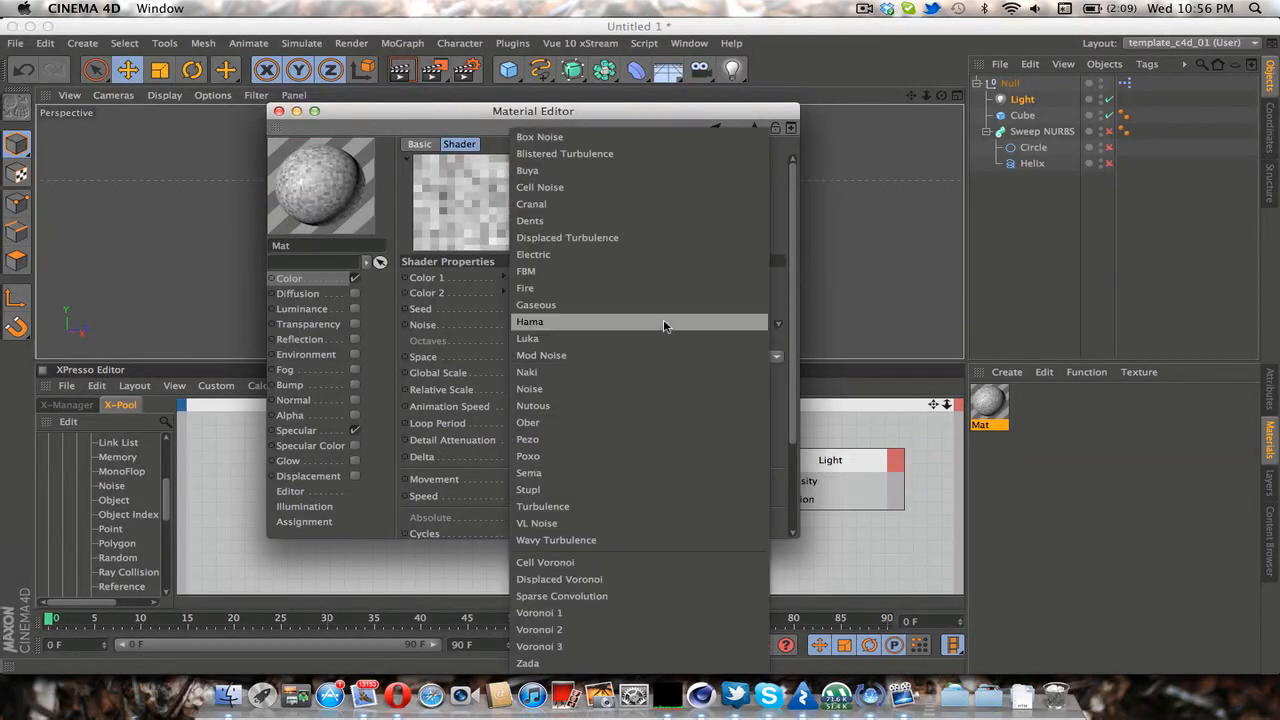
left_click(647, 197)
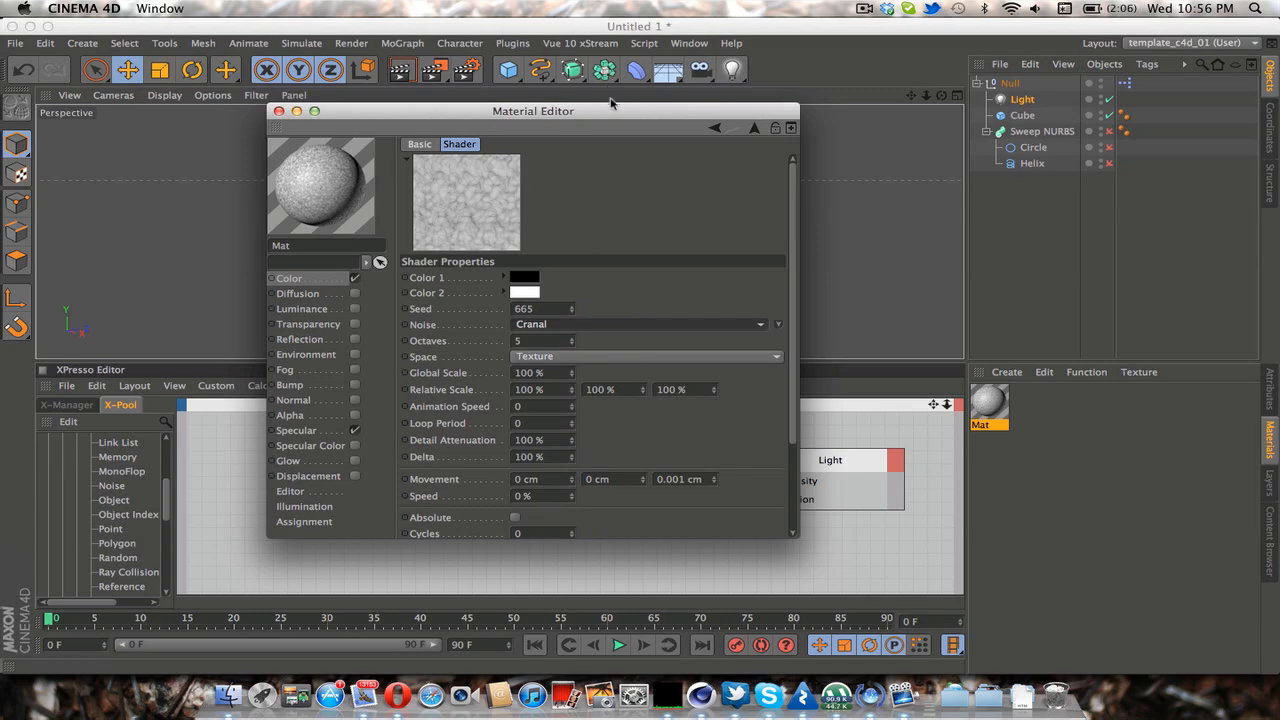
left_click_drag(600, 118, 67, 33)
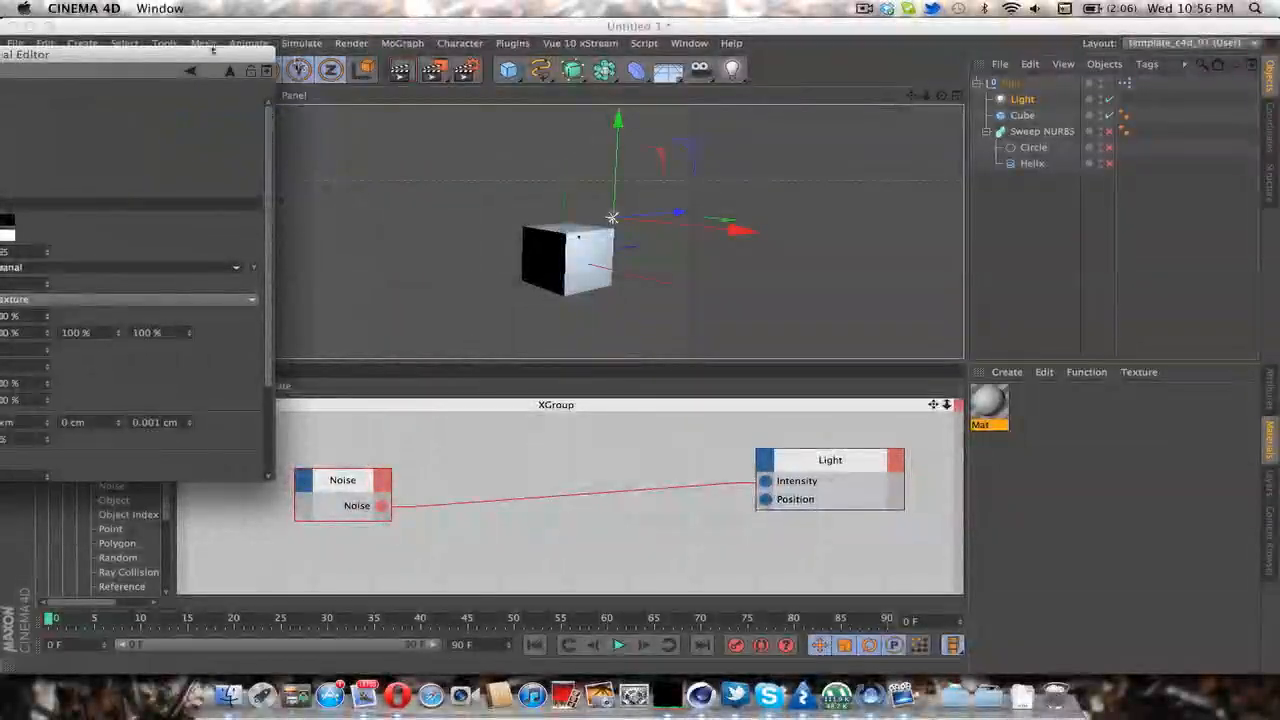
left_click_drag(213, 53, 91, 56)
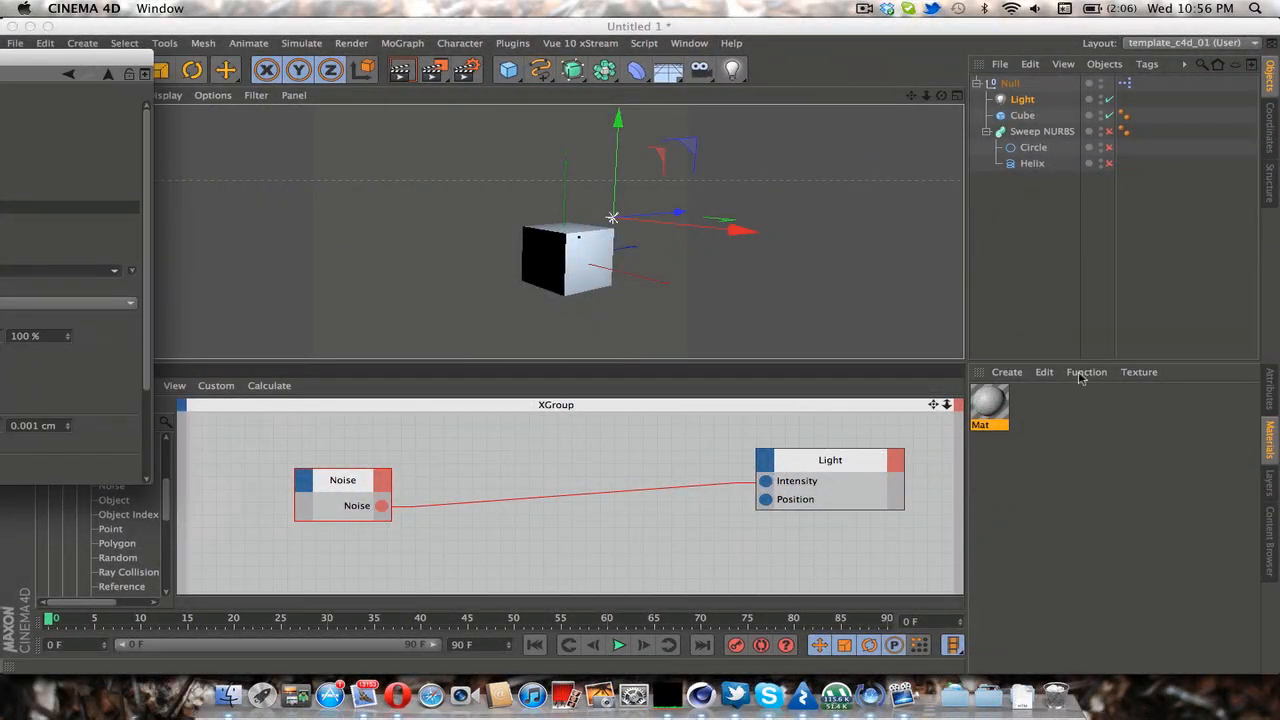
Show the Noise node's attributes, move the Material Editor aside, and compare with the Light node's attributes before reselecting the Noise node.
left_click(343, 482)
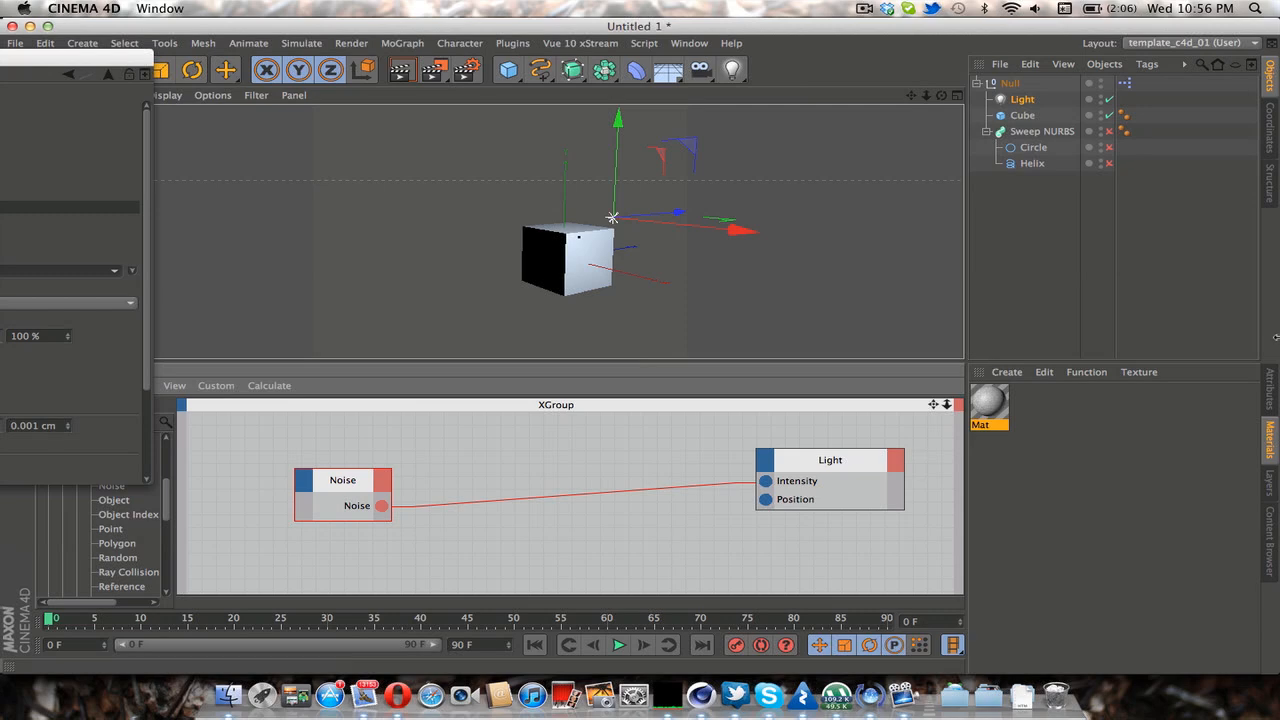
left_click(1270, 378)
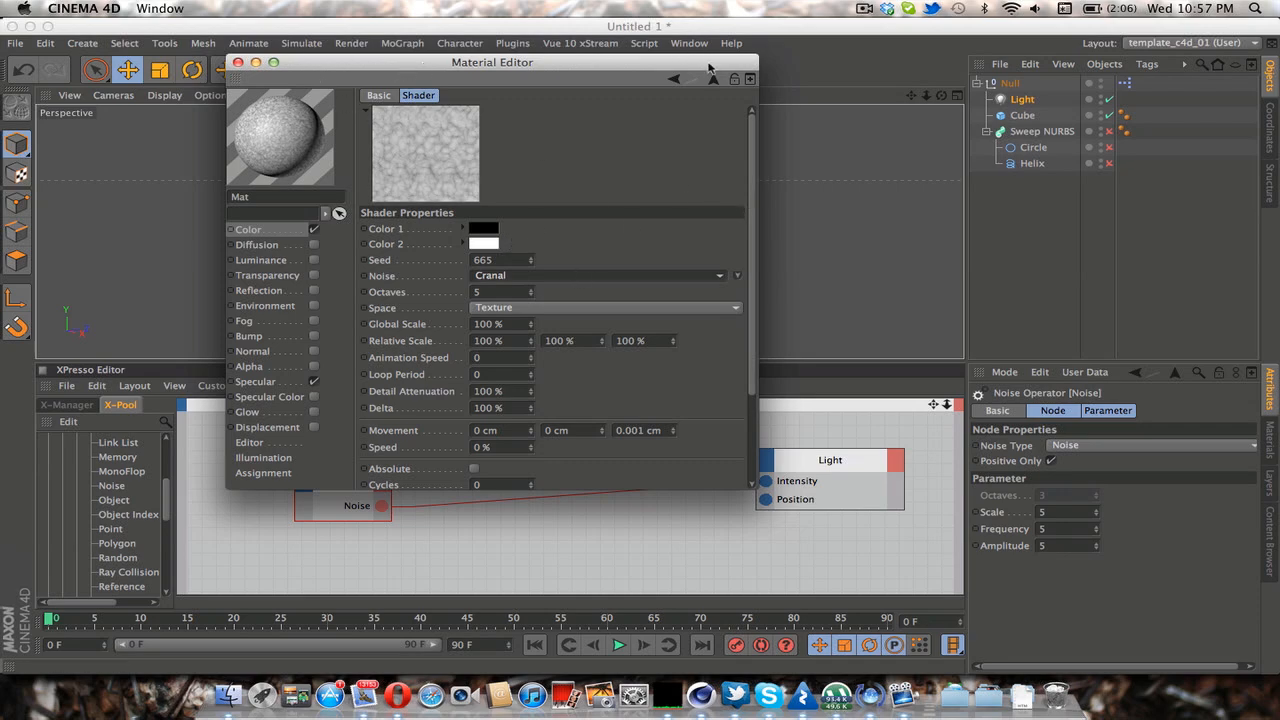
left_click_drag(708, 62, 32, 126)
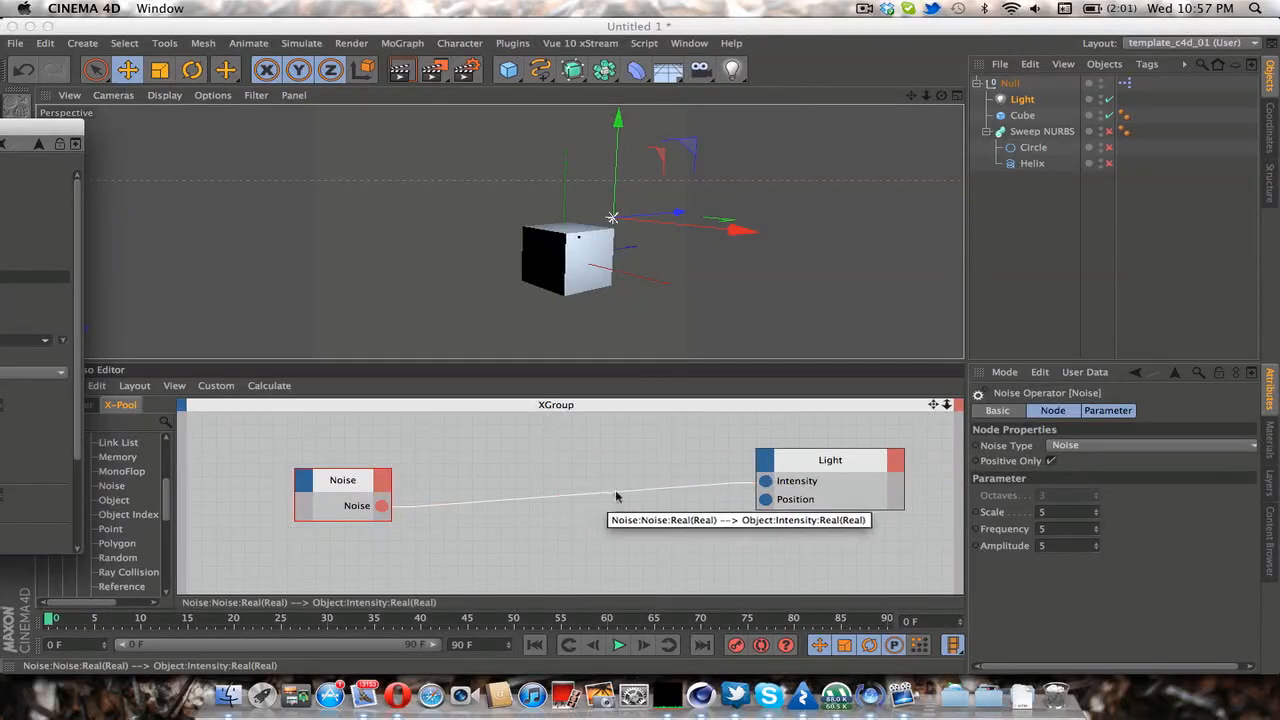
left_click(805, 471)
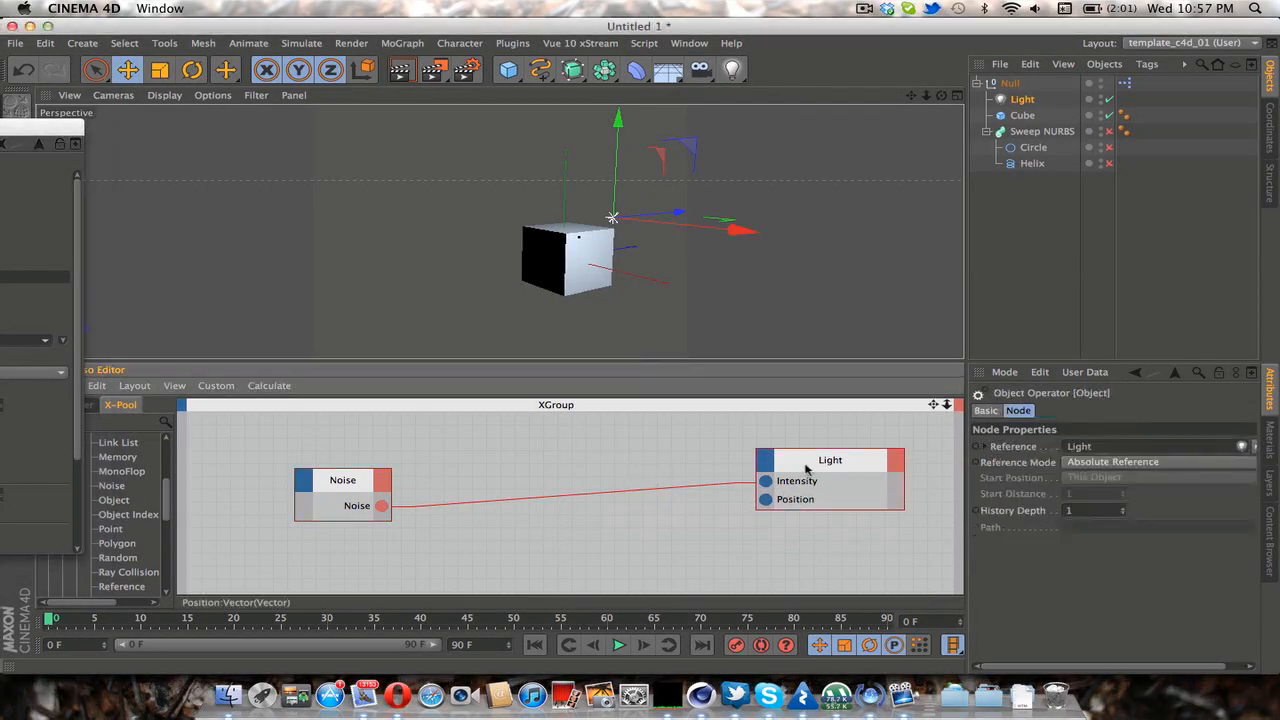
left_click(354, 484)
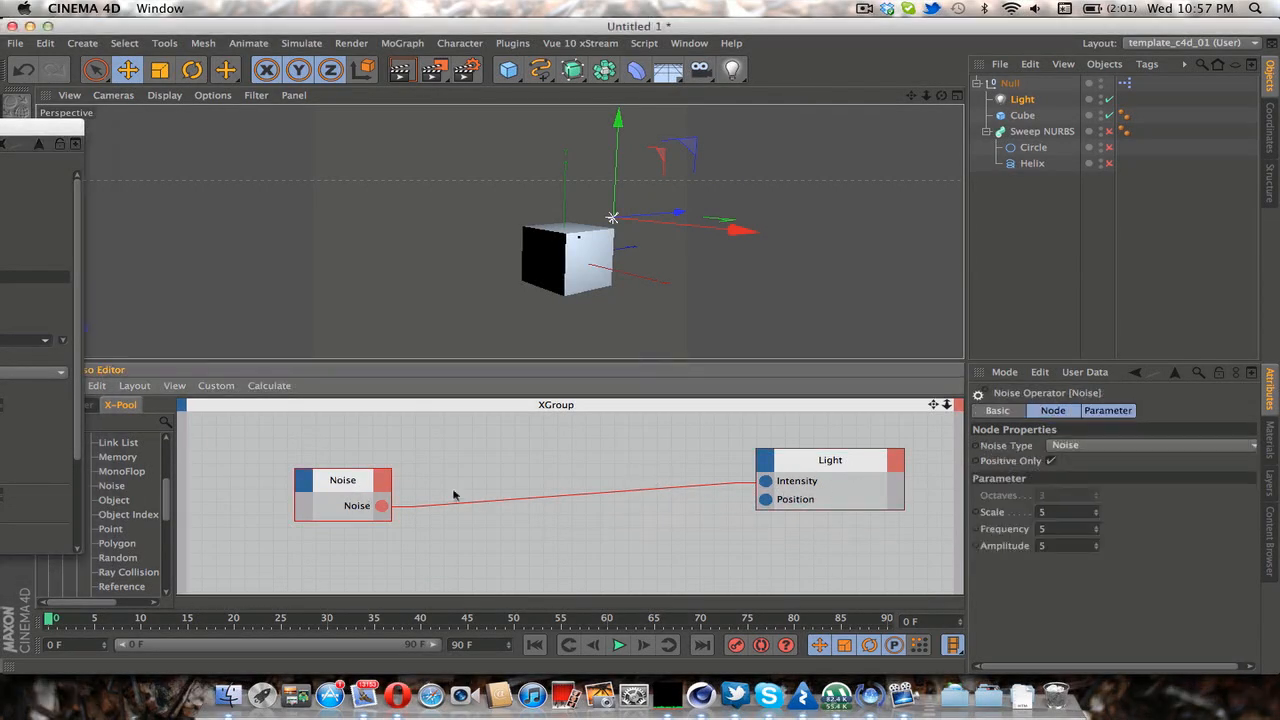
Turn off Positive Only on the Noise node, play the animation, and check the light's intensity value.
left_click(1051, 461)
left_click(618, 645)
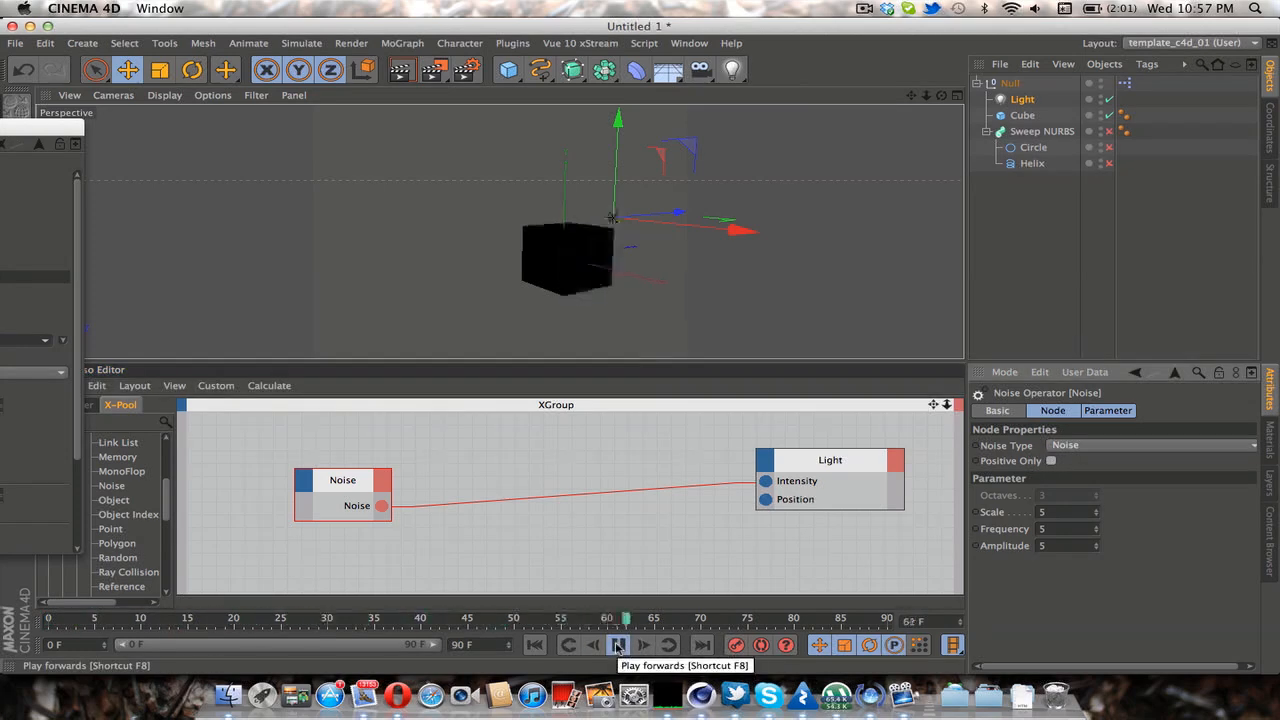
left_click(618, 645)
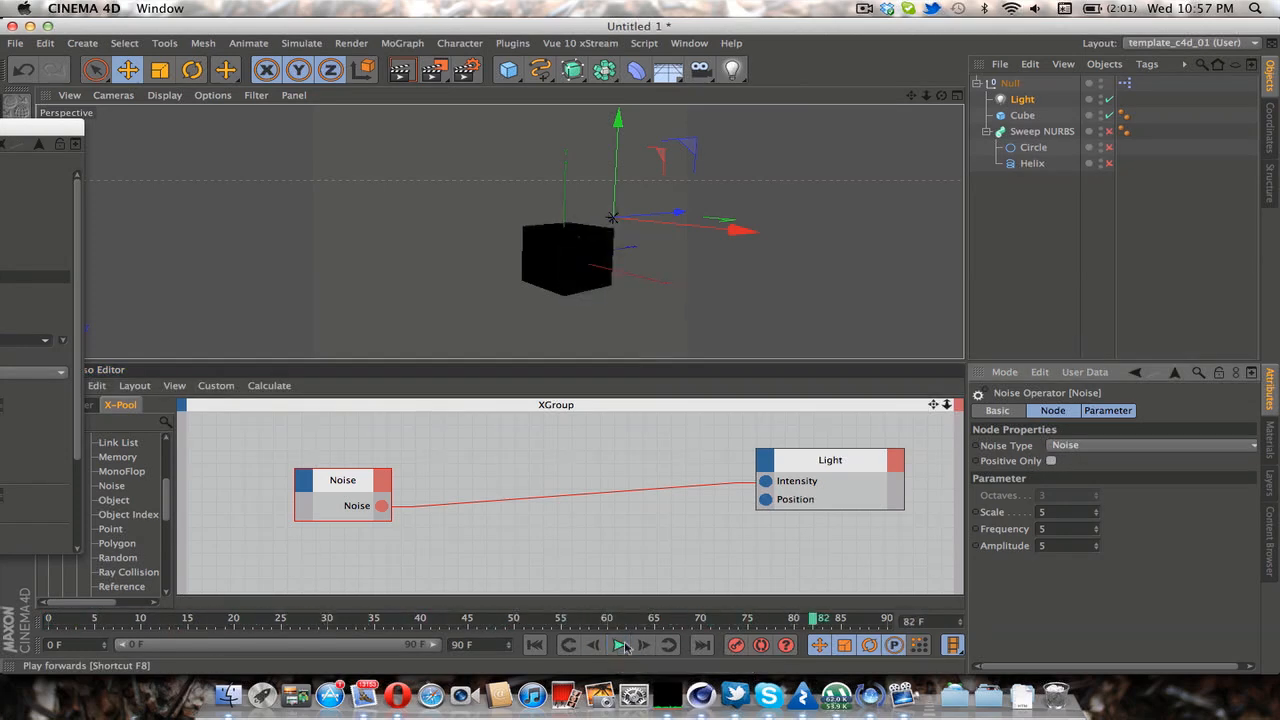
left_click(1022, 99)
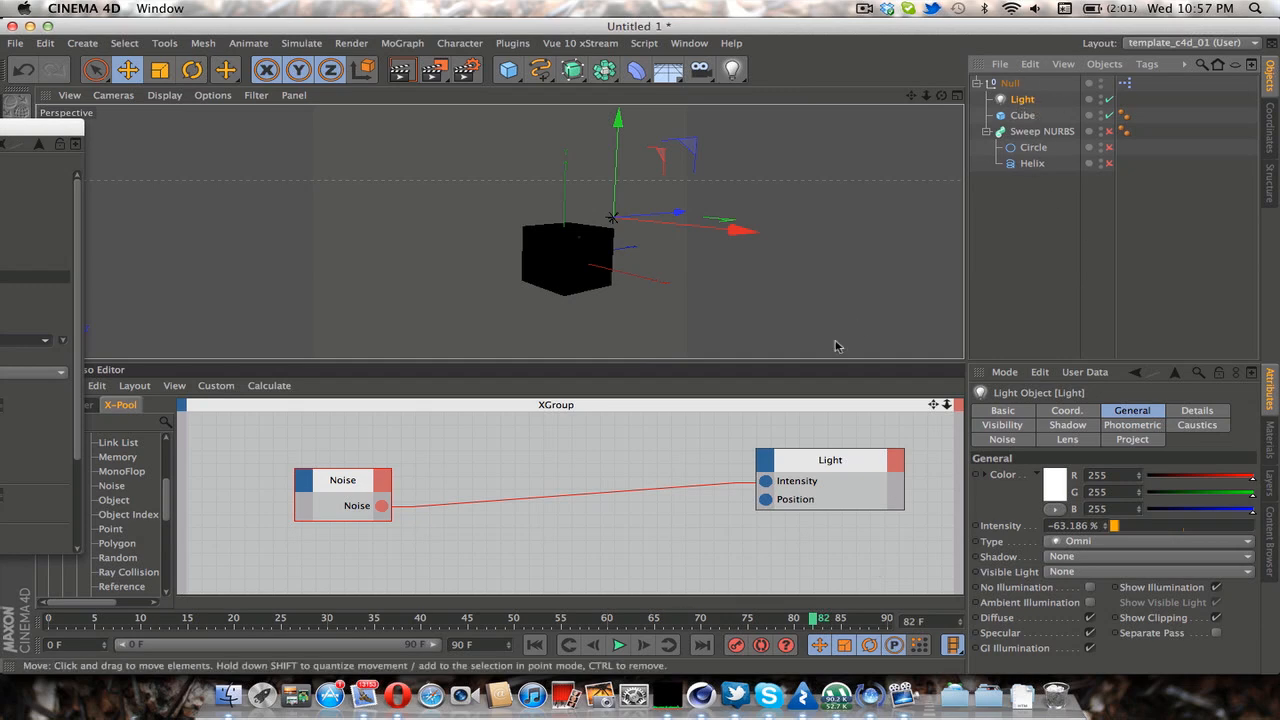
Re-enable Positive Only on the Noise node, replay the animation from the start, and check the light's intensity before reselecting the node.
left_click(363, 482)
left_click(1050, 461)
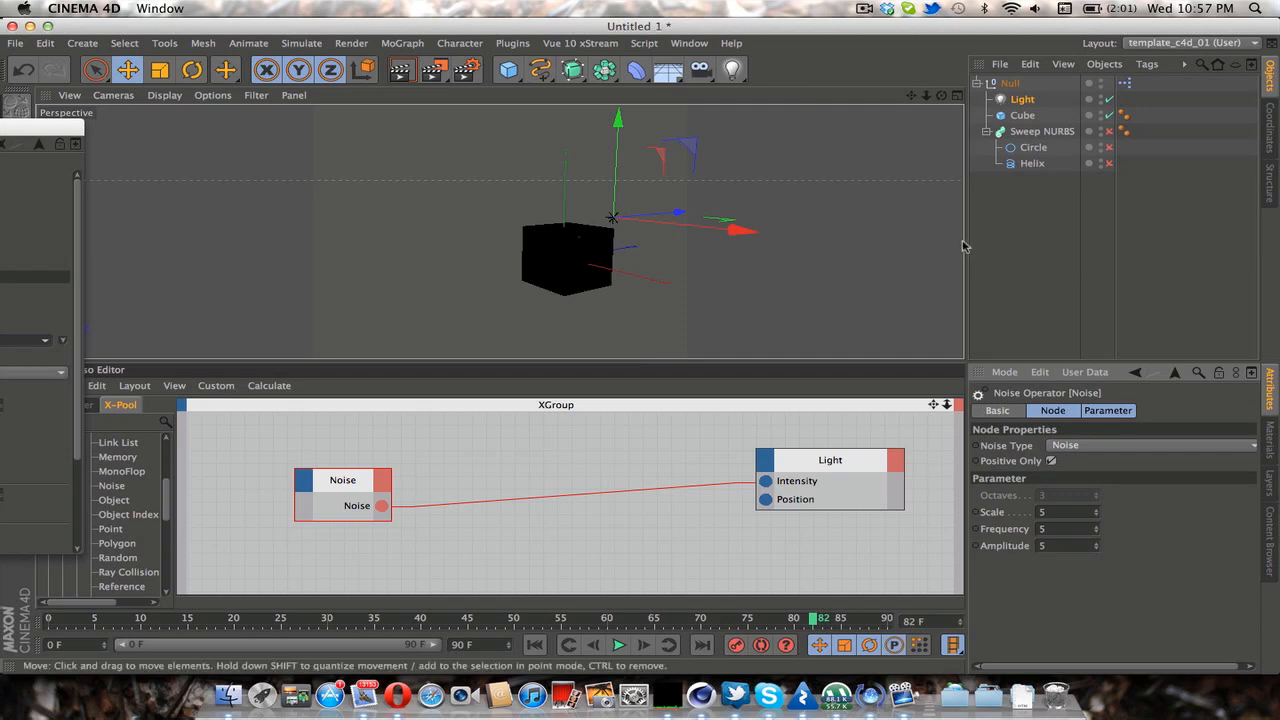
left_click(535, 648)
left_click(619, 646)
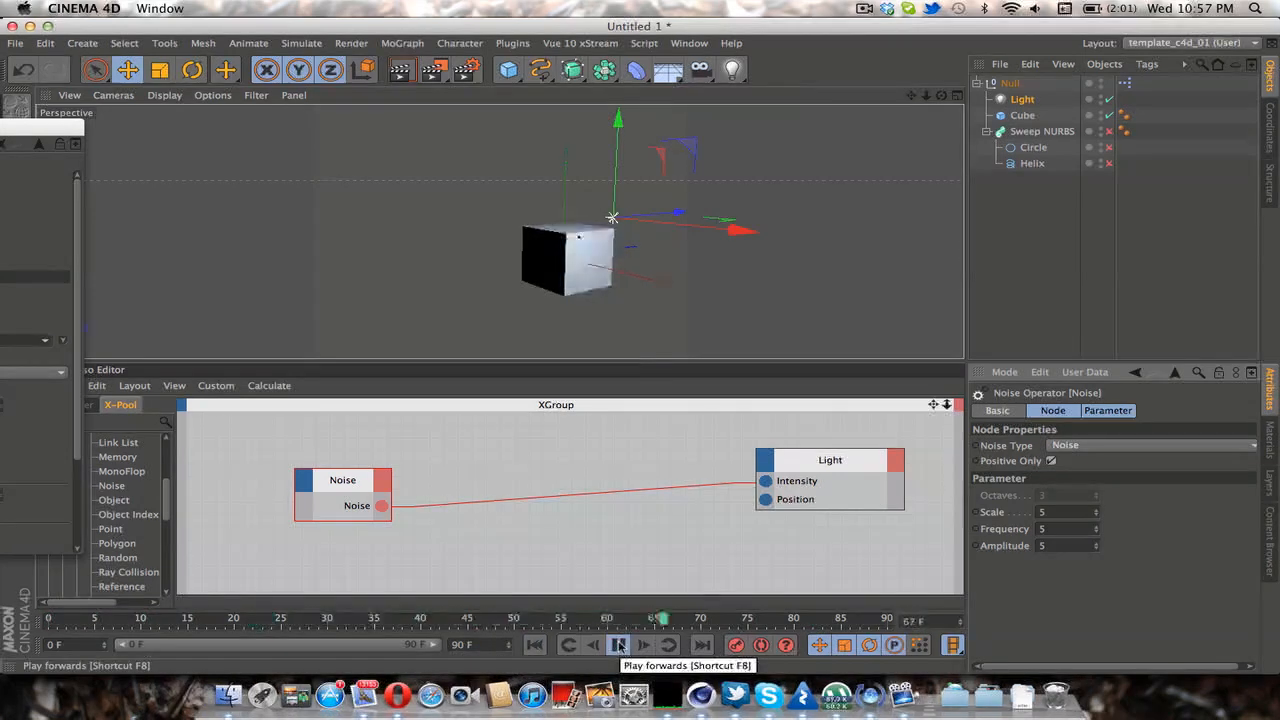
left_click(619, 645)
left_click(1021, 100)
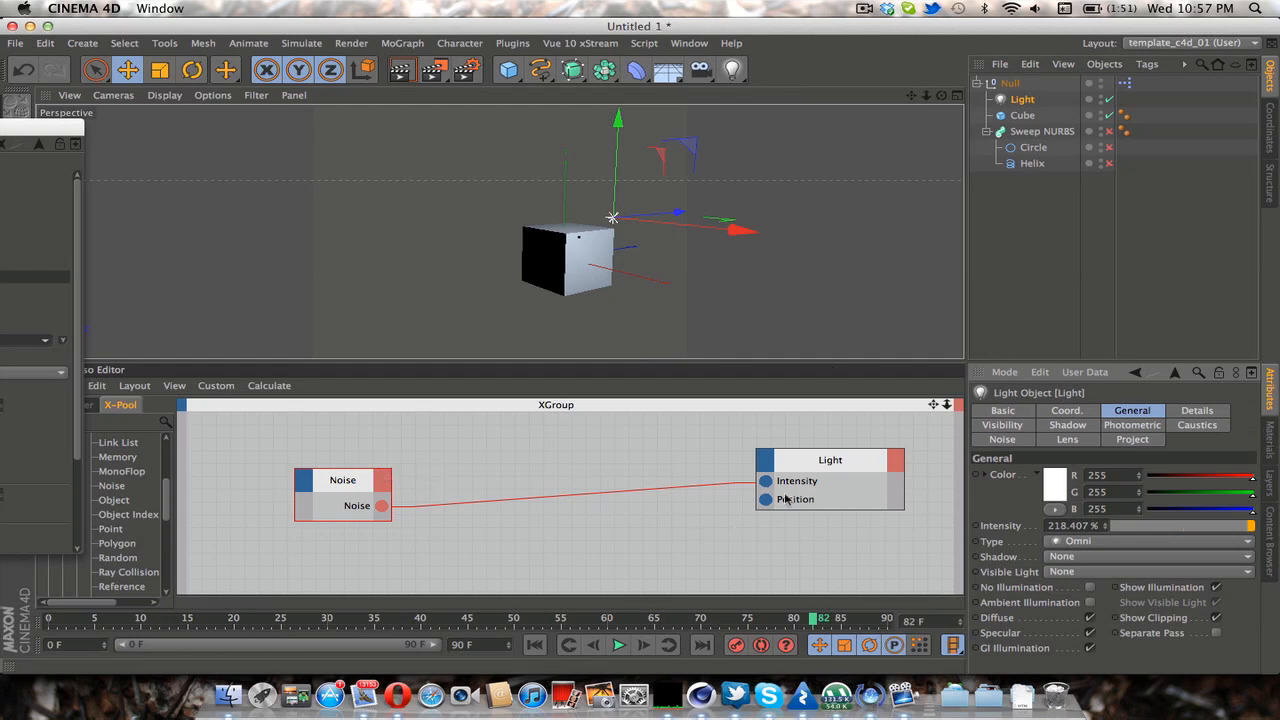
left_click(364, 482)
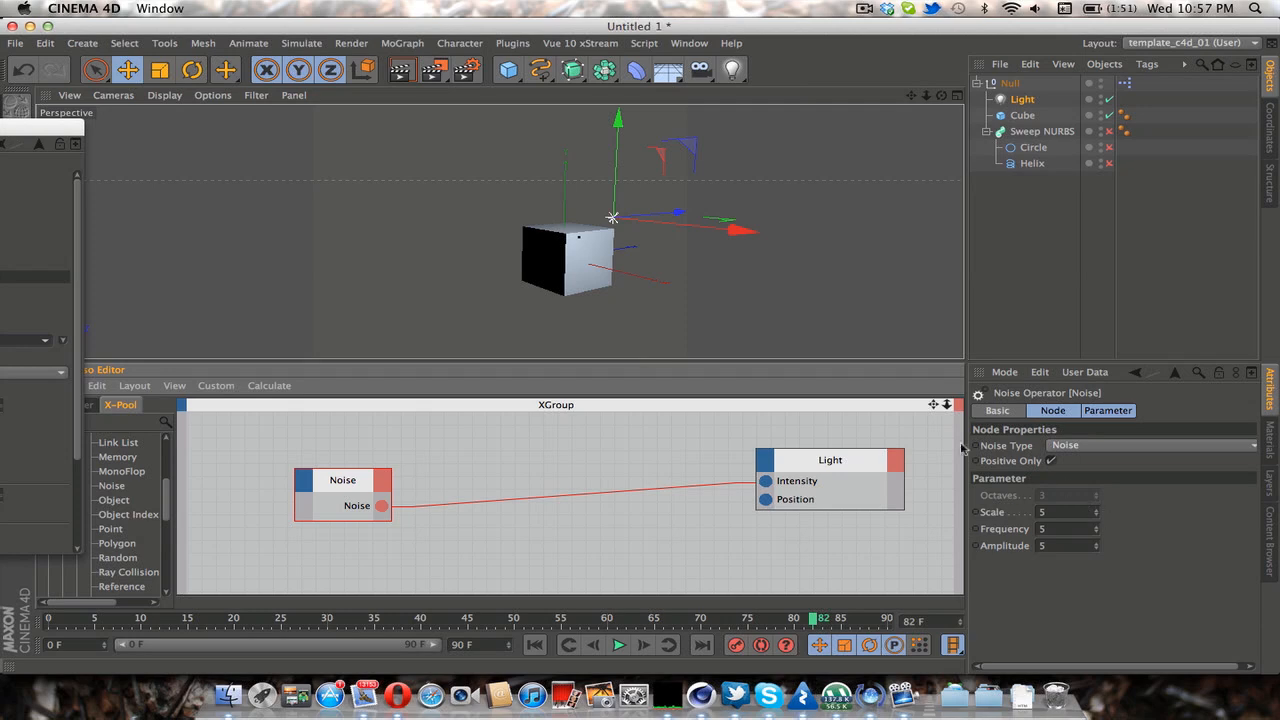
Bring the Material Editor back into view and try the Noise shader's Global Scale at values from 429 % down to 5 %.
left_click_drag(40, 127, 505, 70)
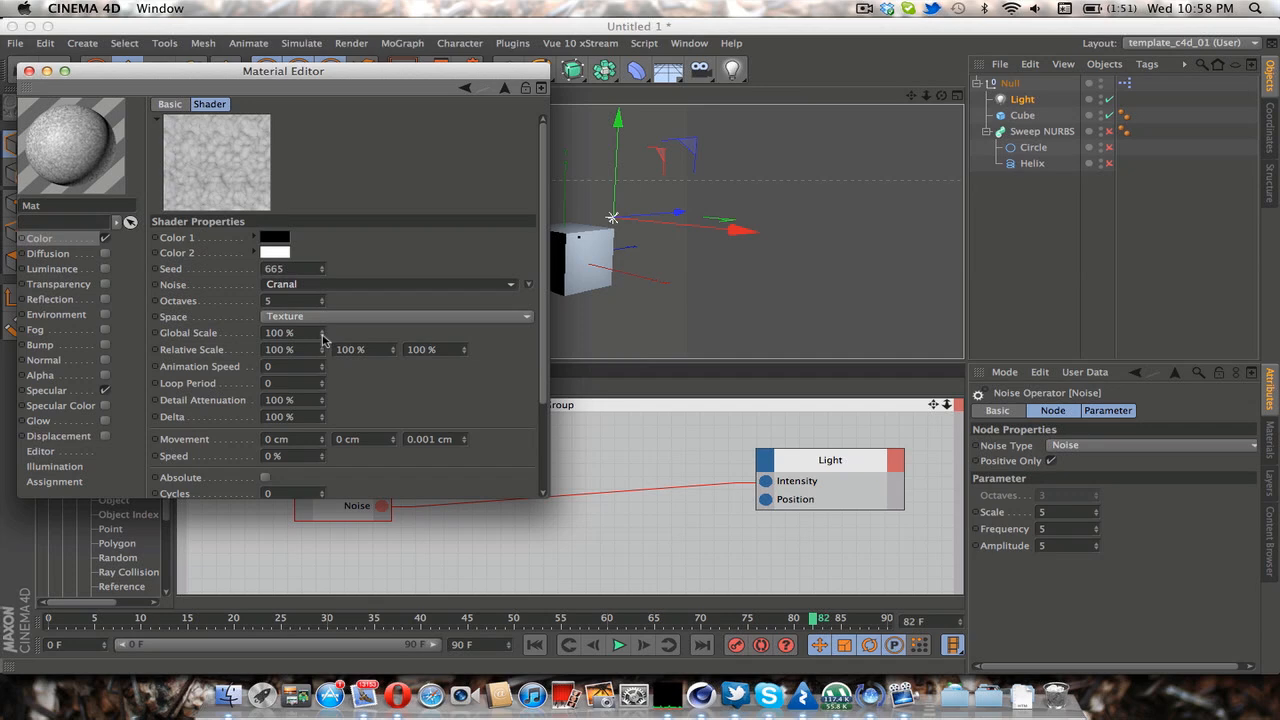
left_click_drag(322, 337, 321, 316)
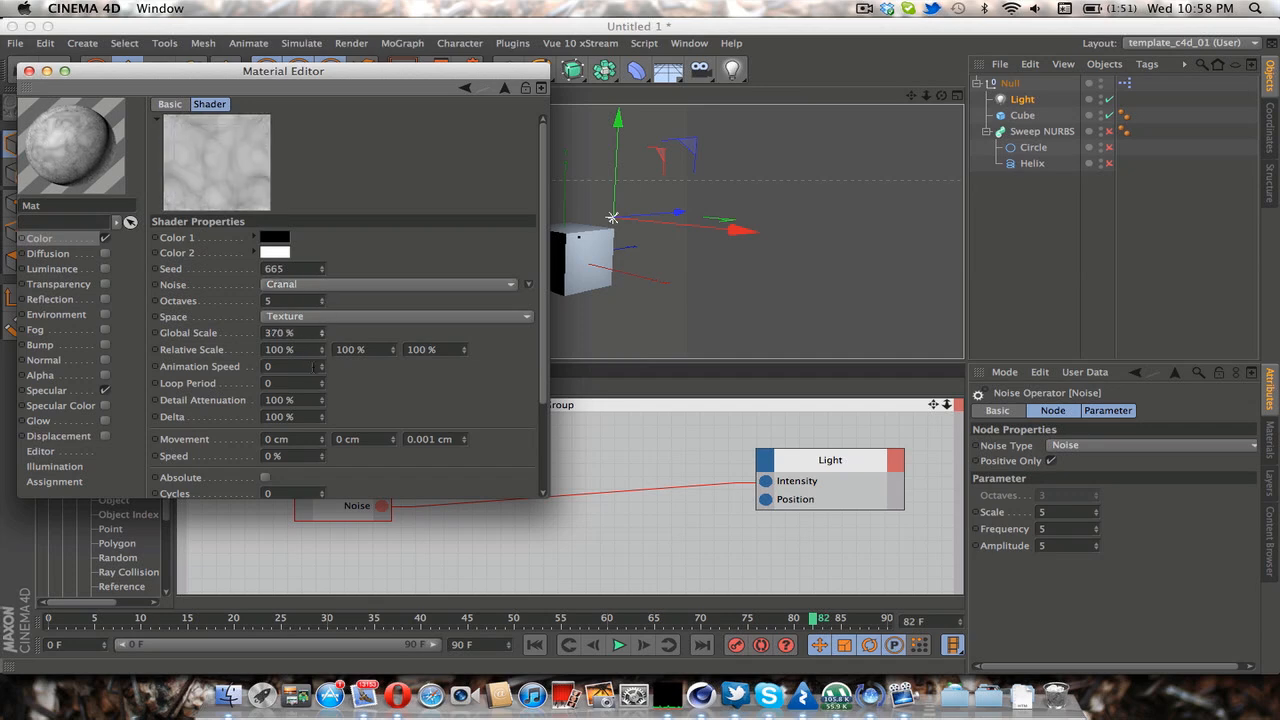
double_click(304, 329)
scroll(304, 329, "up", 20)
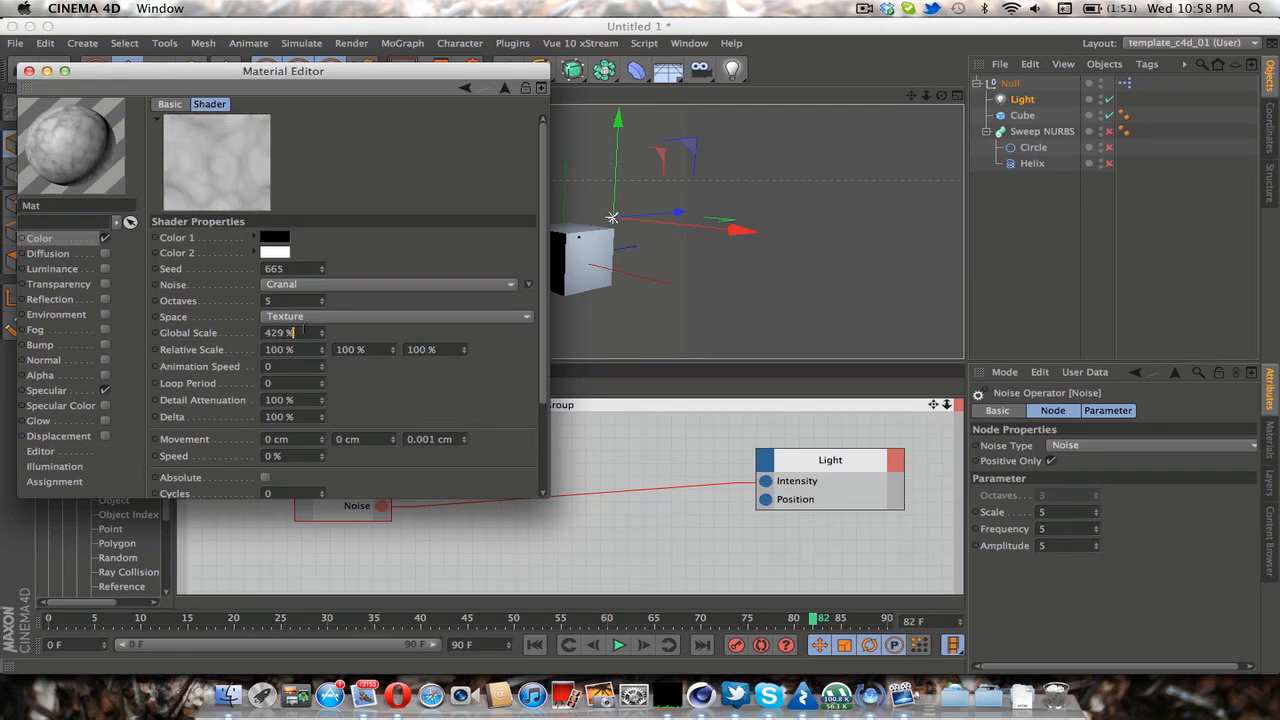
scroll(304, 330, "down", 20)
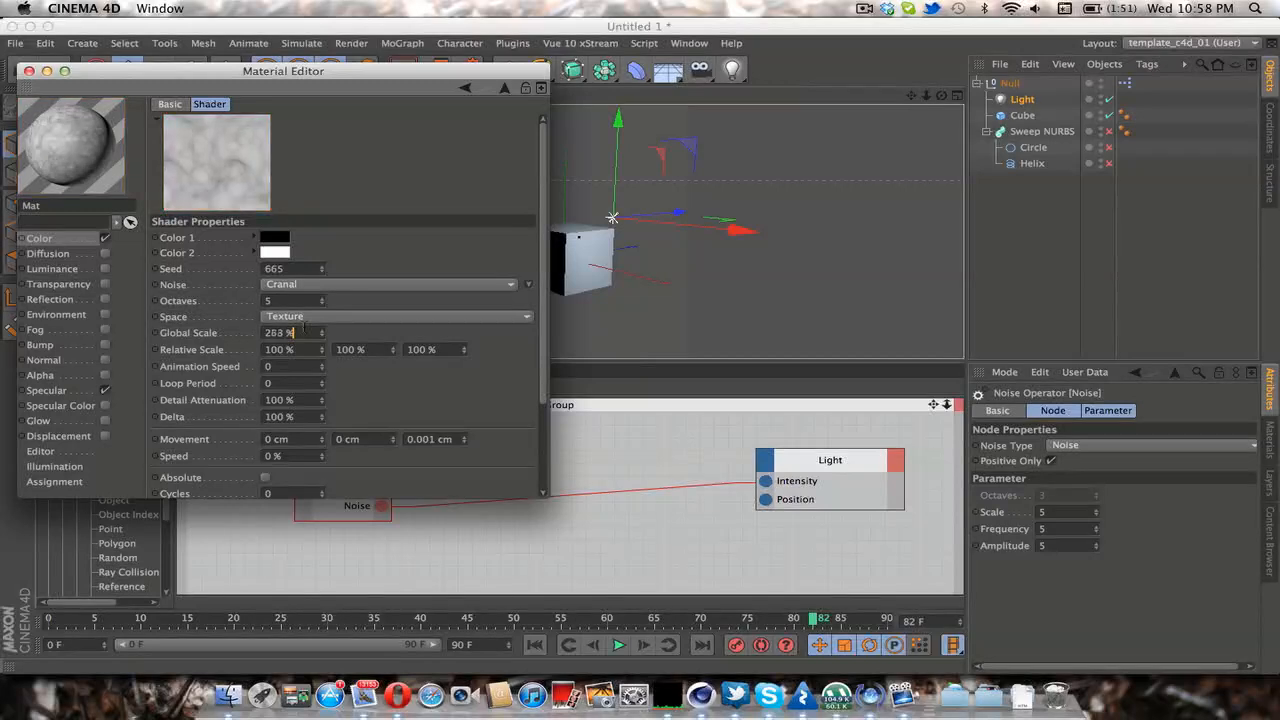
scroll(304, 331, "down", 20)
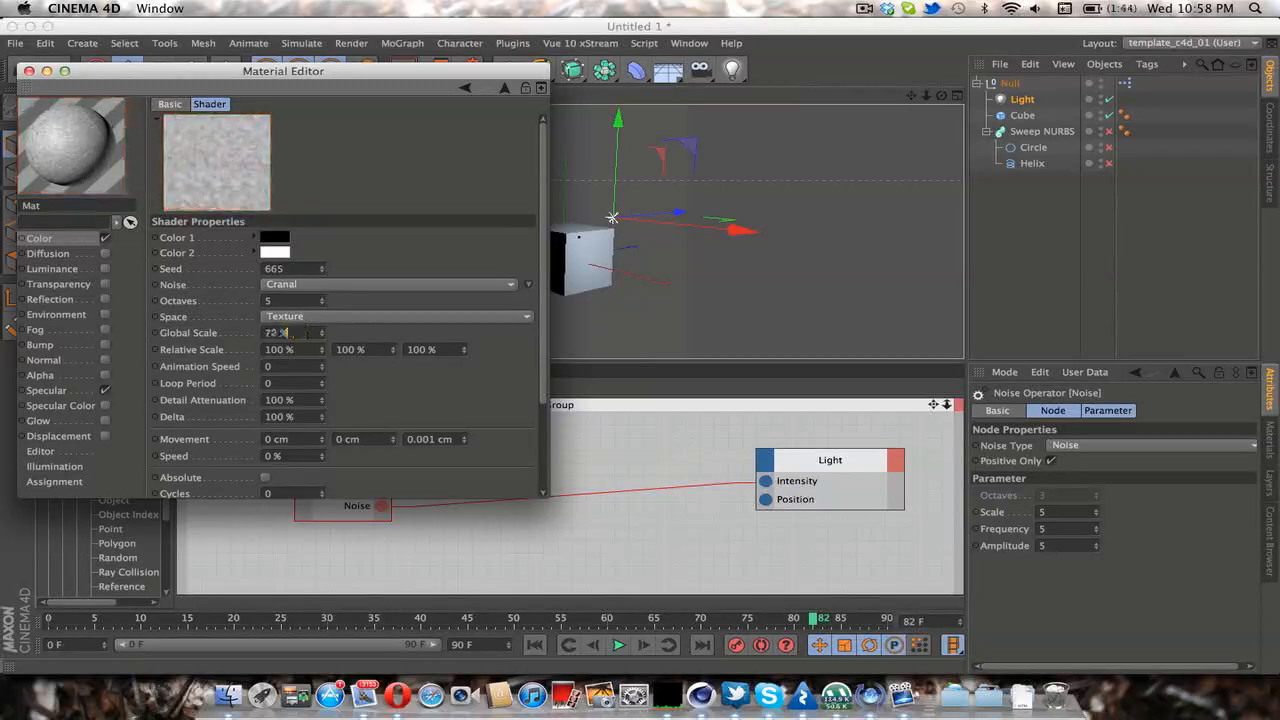
scroll(288, 332, "down", 20)
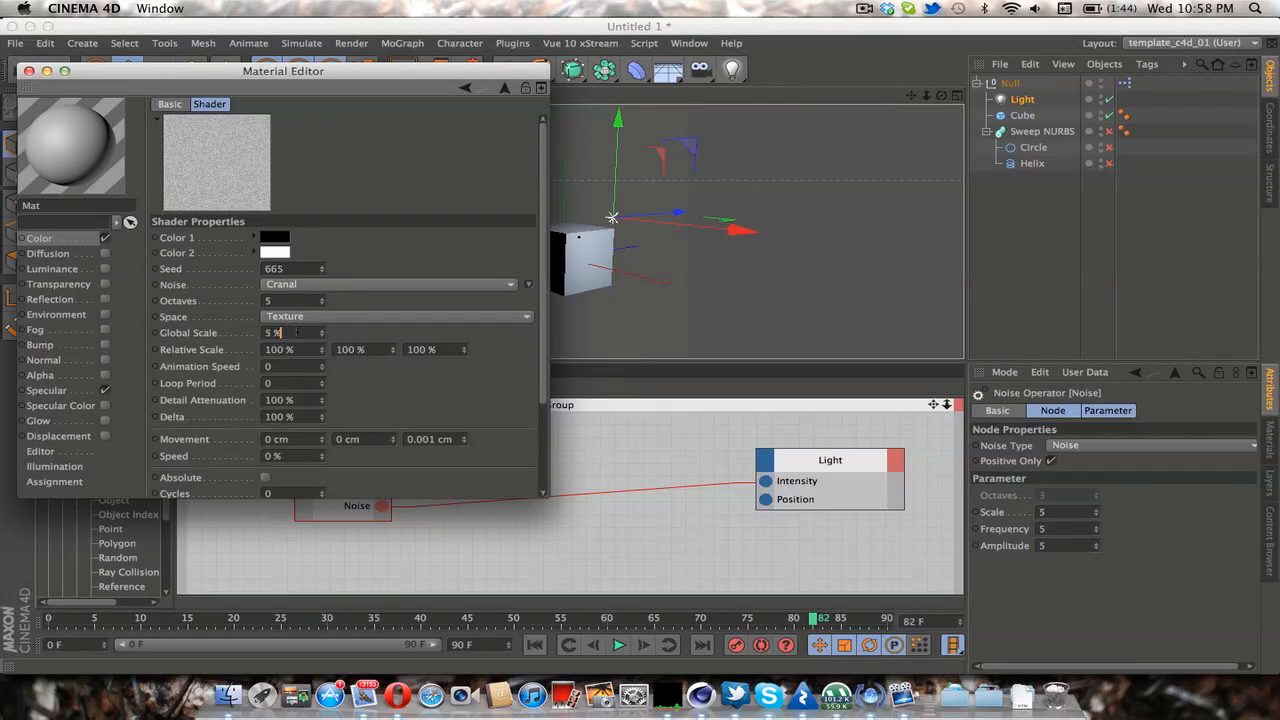
Set the shader's Global Scale to 130 %, nudge it to 134 %, and try the first Relative Scale at 125 % before restoring 100 %.
key("BackSpace")
type("130")
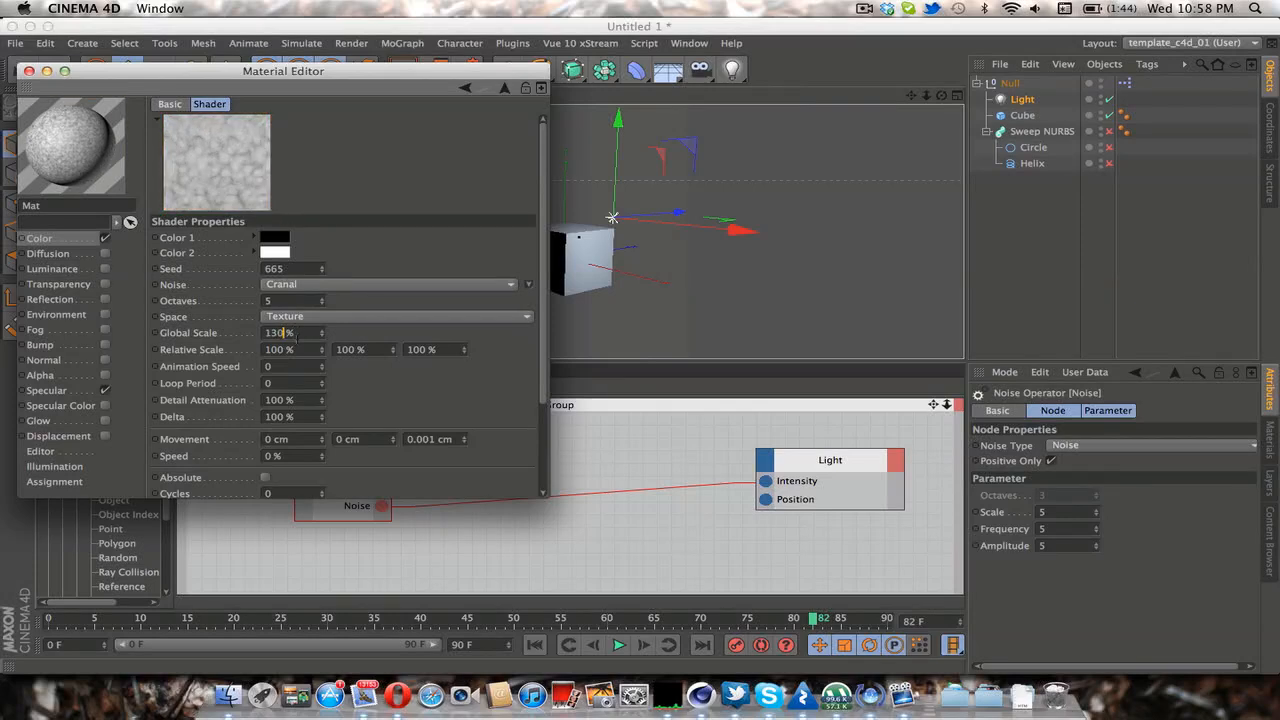
left_click(297, 349)
scroll(297, 349, "up", 10)
left_click(298, 336)
scroll(298, 336, "up", 4)
left_click(299, 347)
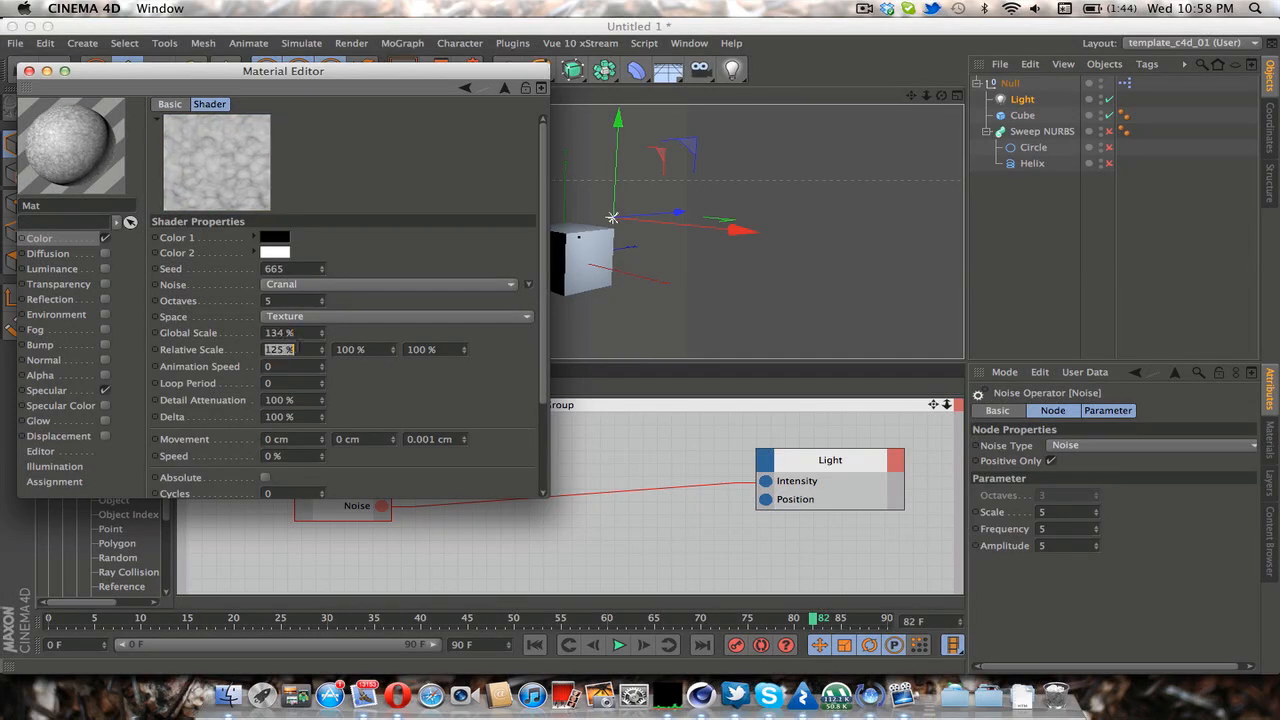
type("100")
Raise the shader's Global Scale to 235 %, reset it to 100 %, and move the Material Editor aside.
left_click(305, 333)
scroll(308, 332, "up", 17)
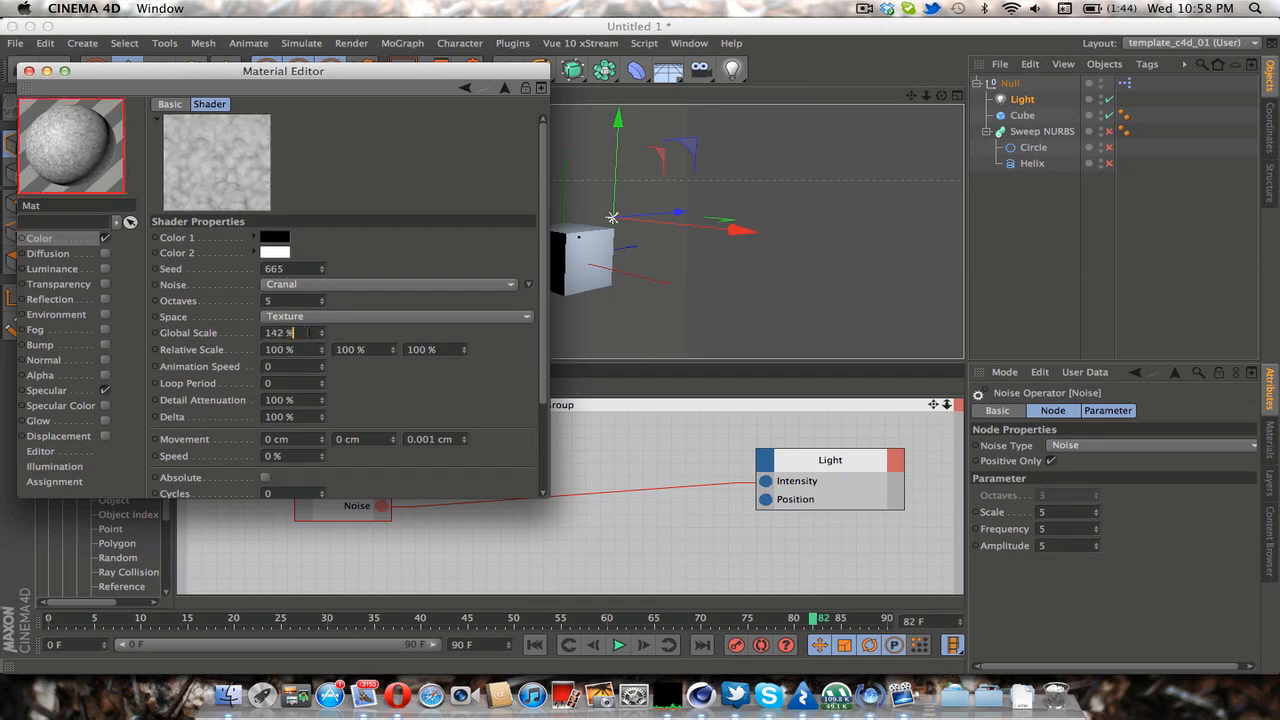
scroll(308, 332, "up", 20)
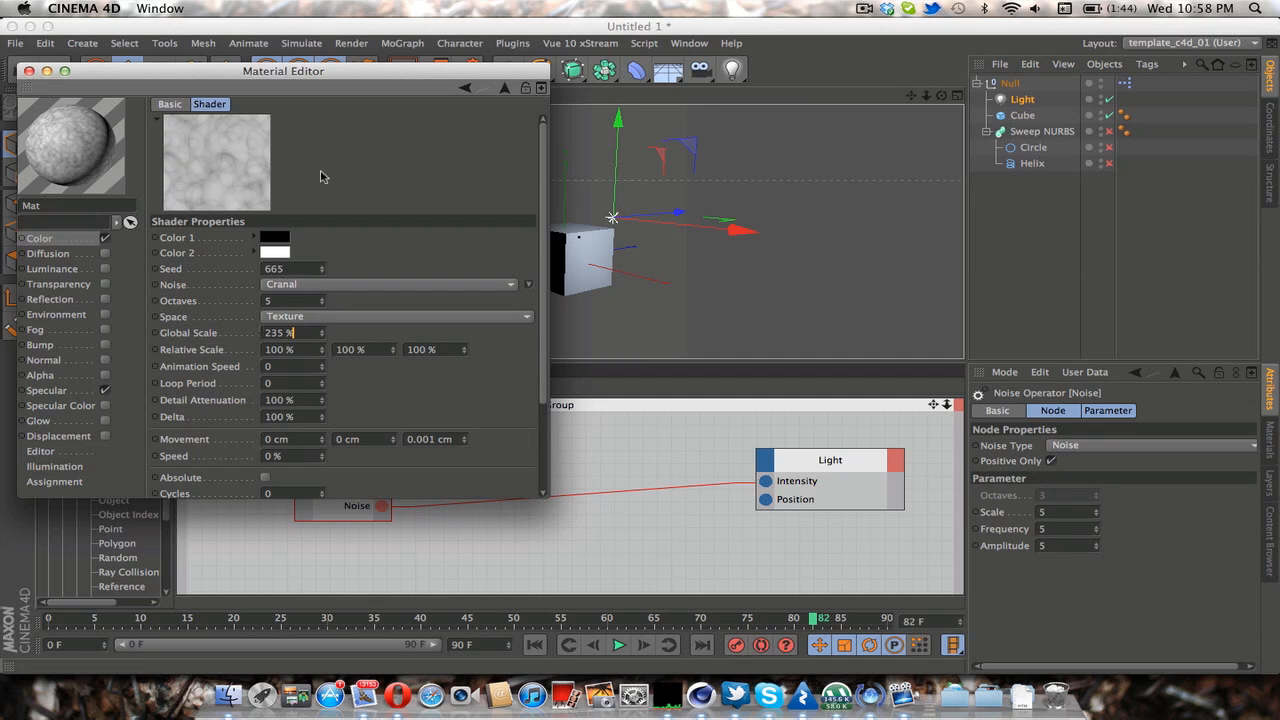
double_click(309, 335)
type("100")
key("Return")
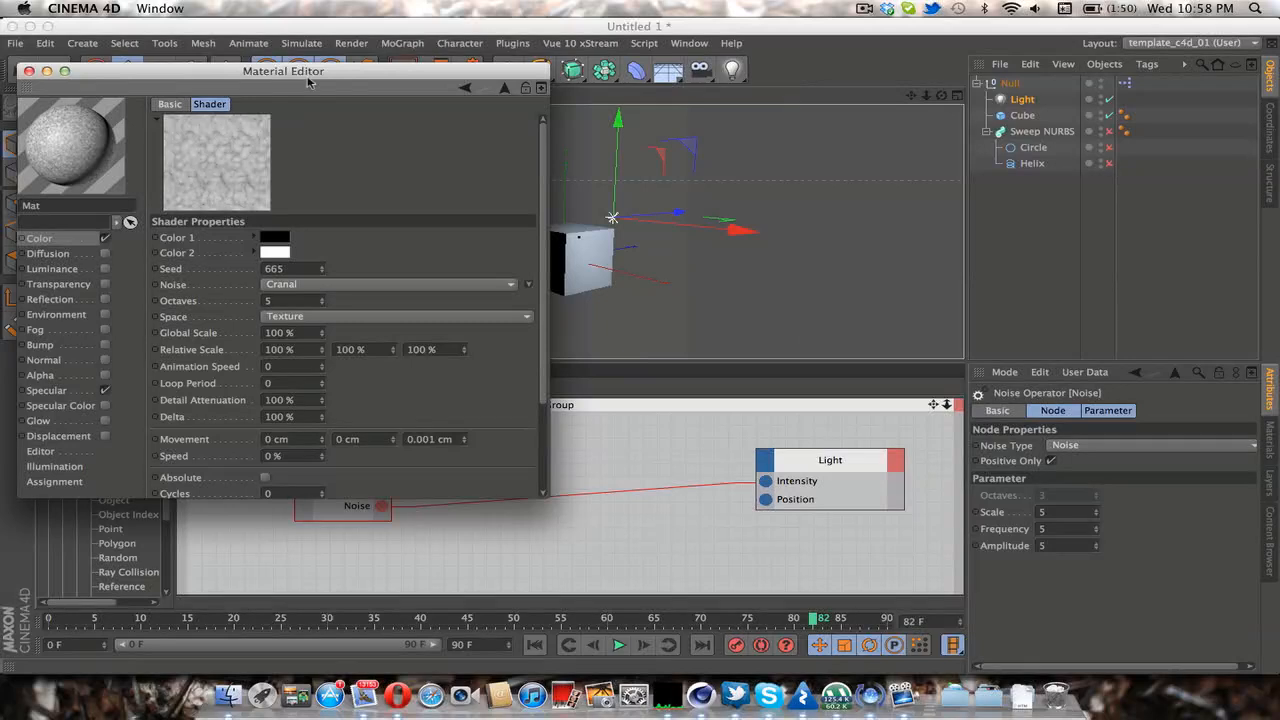
left_click_drag(481, 70, 35, 80)
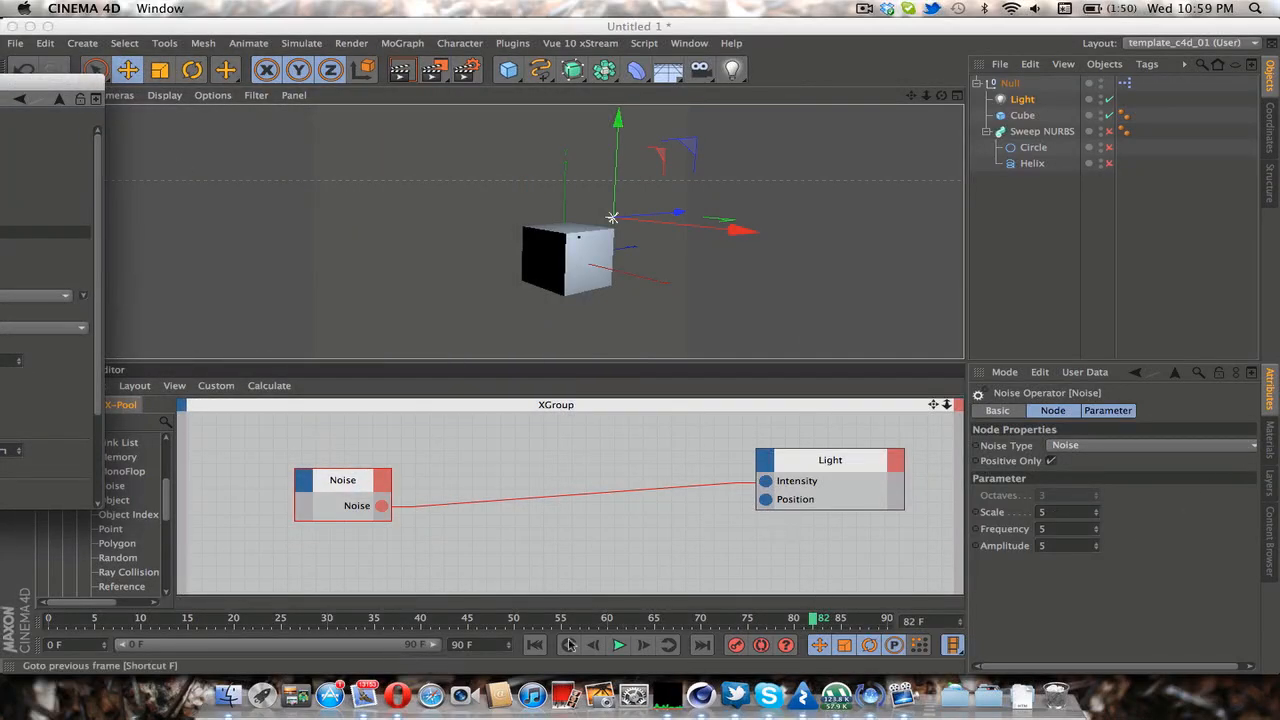
Set the Noise node's Frequency to 50 and replay the animation from the first frame.
left_click(618, 645)
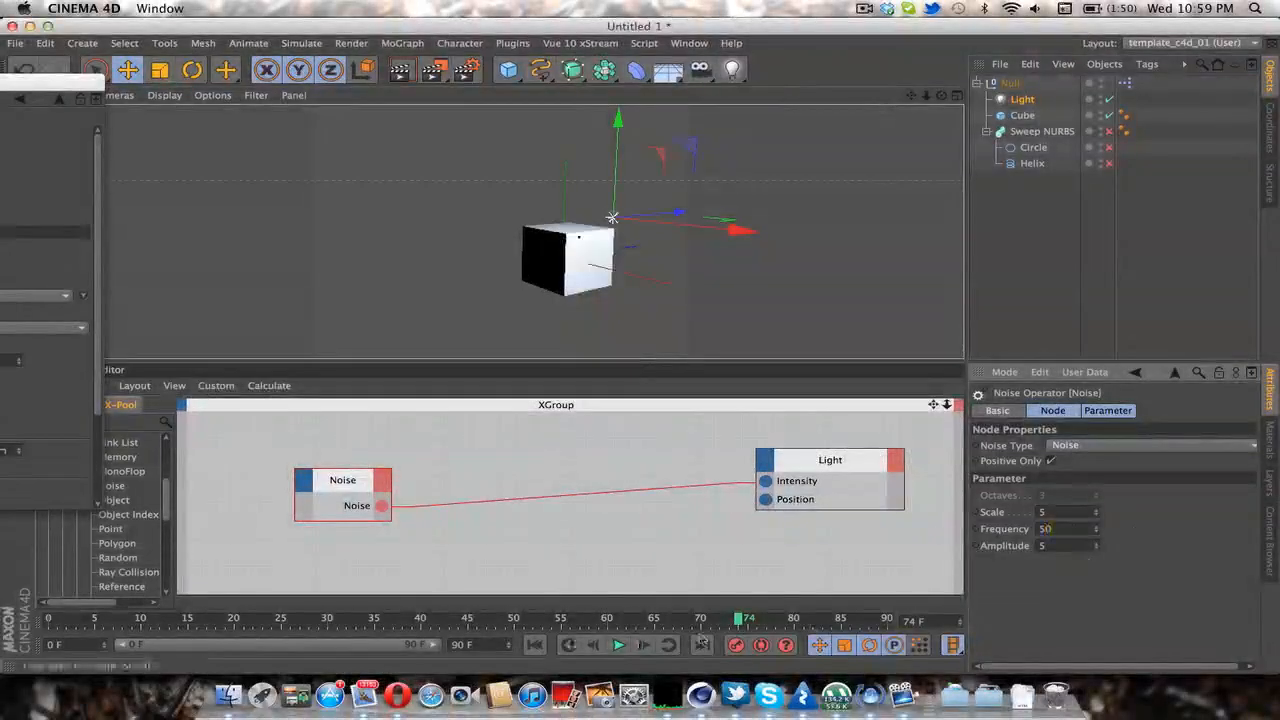
left_click(535, 646)
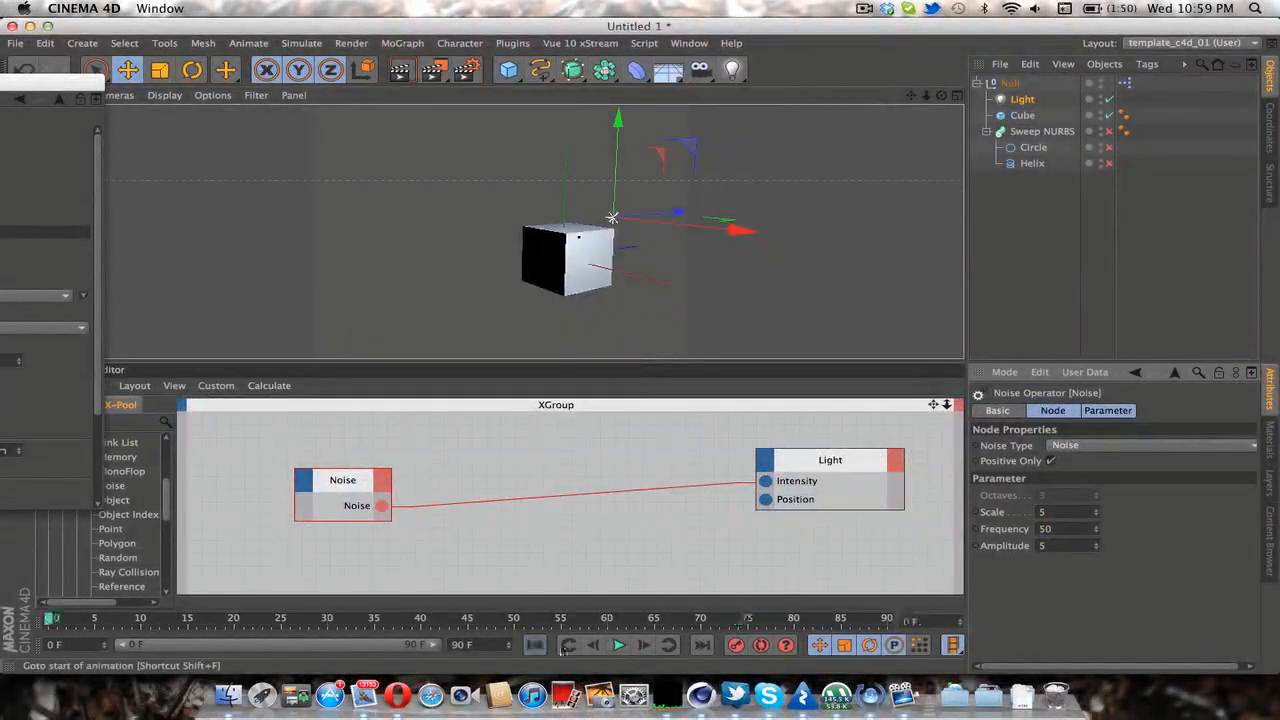
left_click(617, 646)
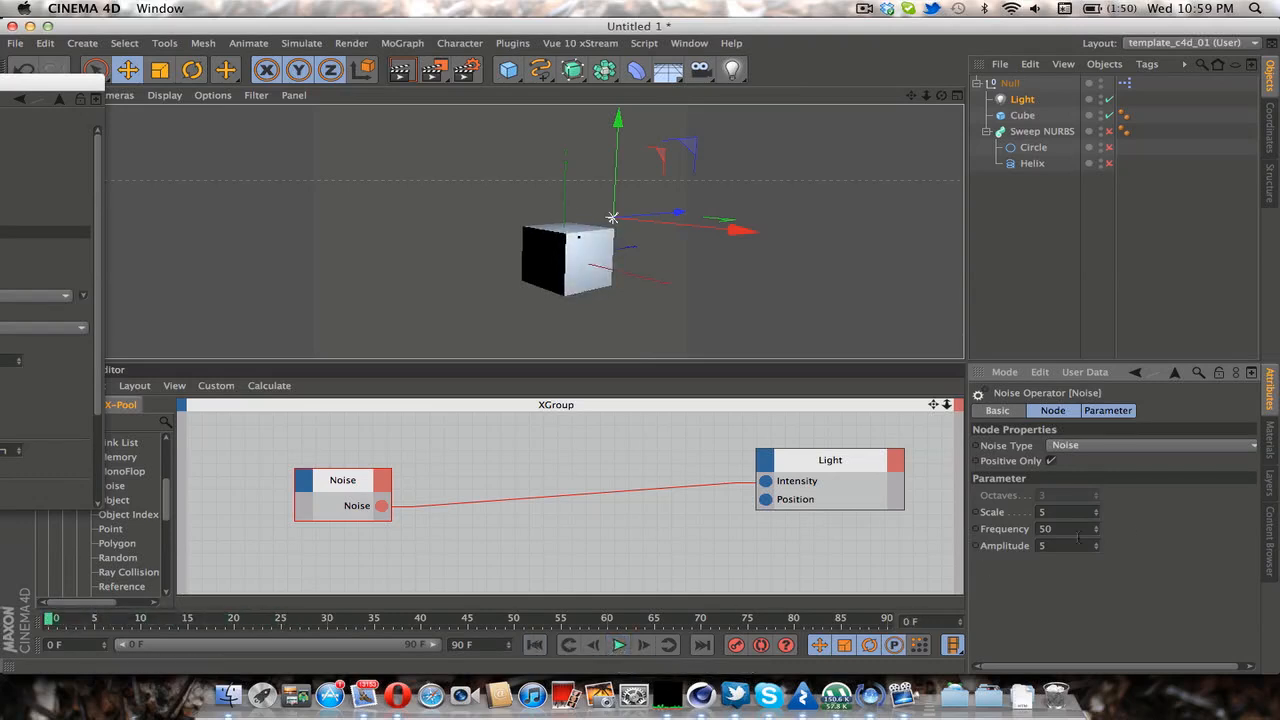
Set the Noise node's Frequency to 0.5, play the animation, and return to the first frame.
double_click(1057, 535)
left_click(616, 646)
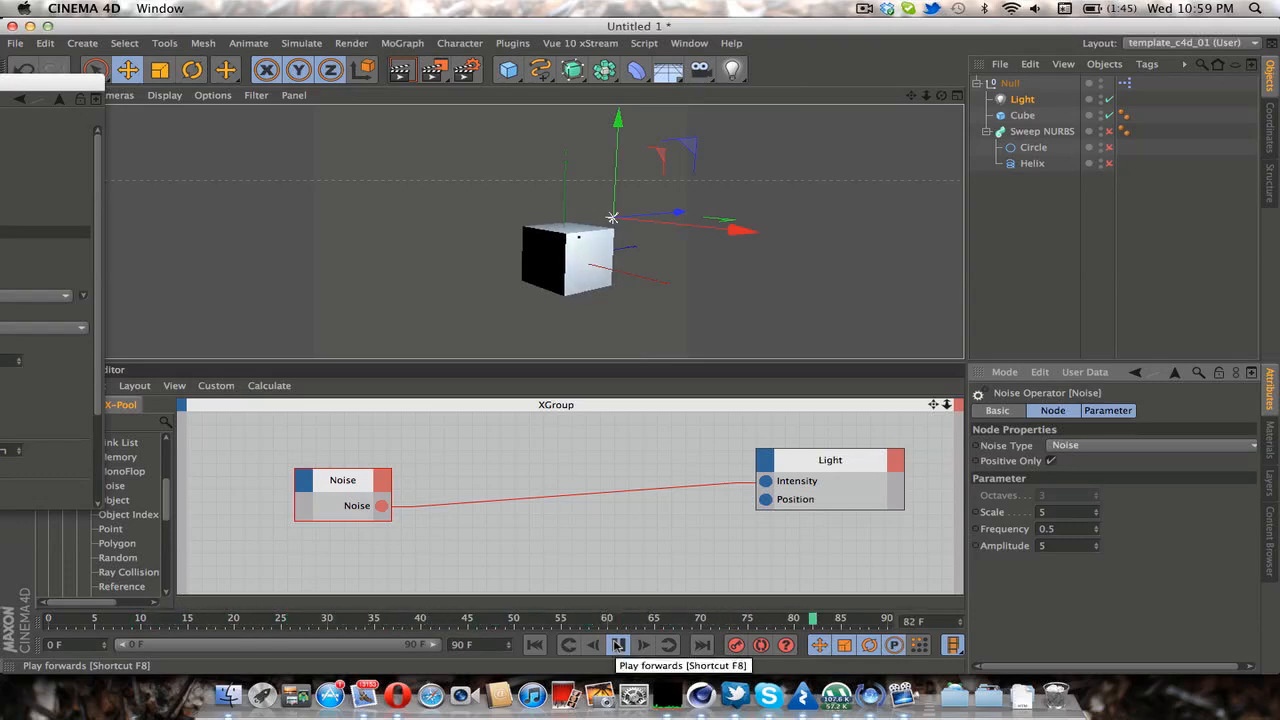
left_click(617, 643)
left_click(536, 645)
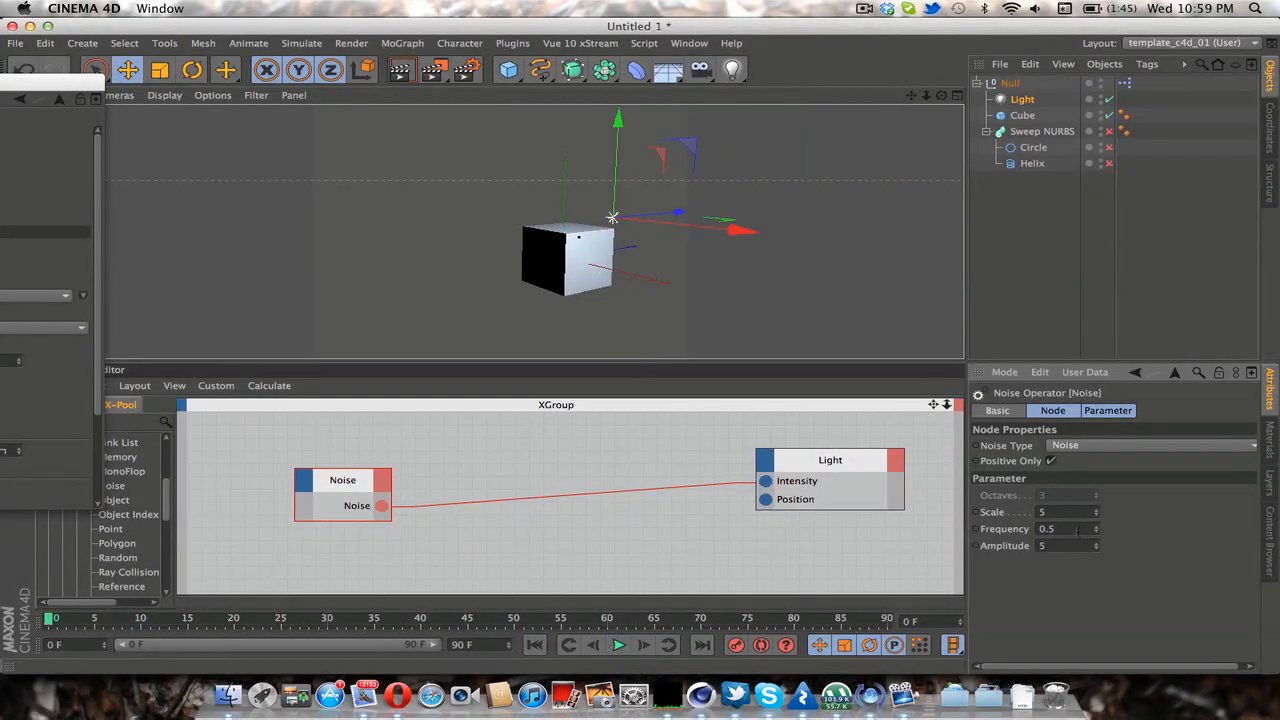
Set the Noise node's Frequency to 5, play the animation, and try adjusting the Amplitude.
double_click(1047, 529)
type("5")
left_click(619, 645)
left_click_drag(1096, 546, 1096, 566)
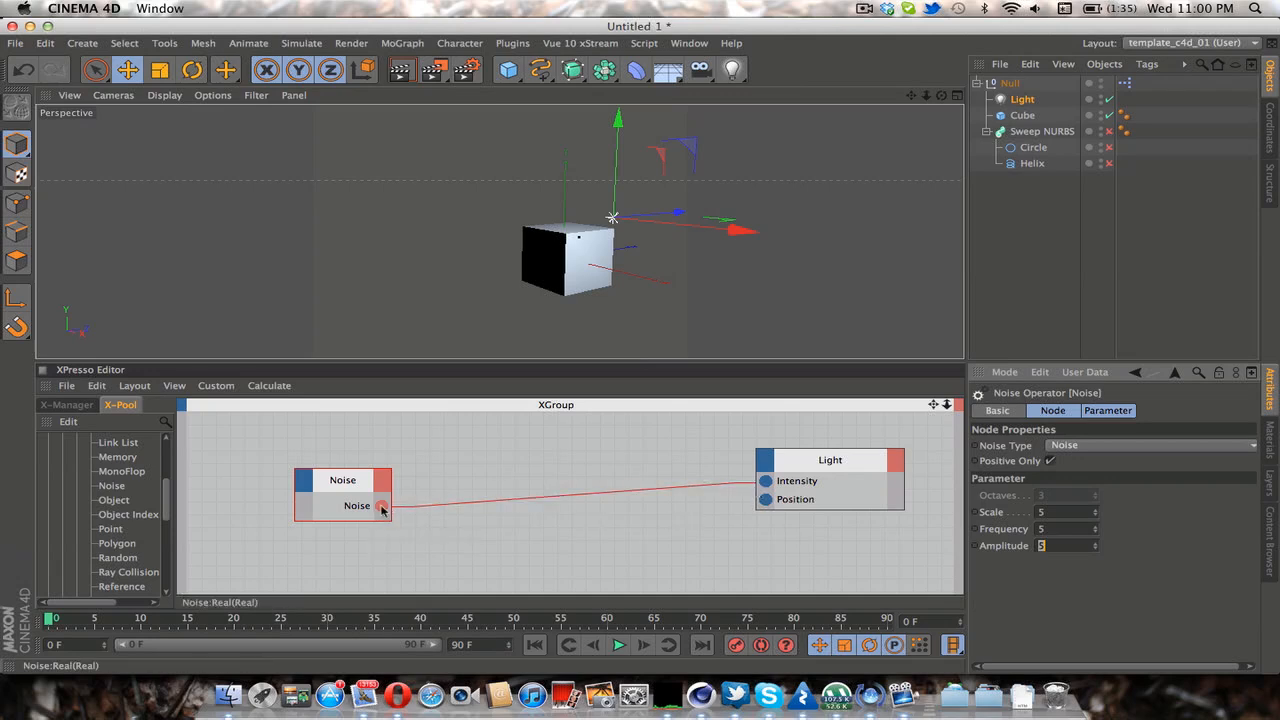
Connect the Noise output to the Light node's Position input, look over the Light's available Coordinates inputs, and play the animation.
left_click_drag(381, 507, 779, 505)
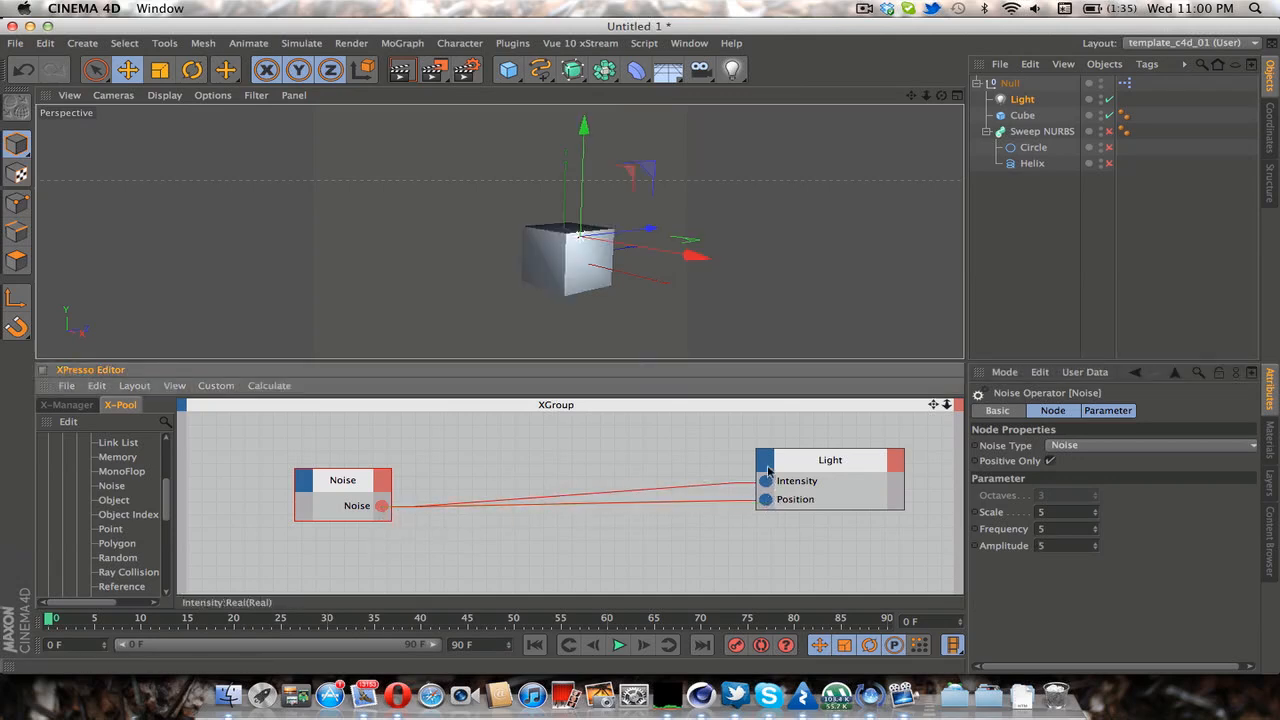
left_click(768, 465)
mouse_move(810, 444)
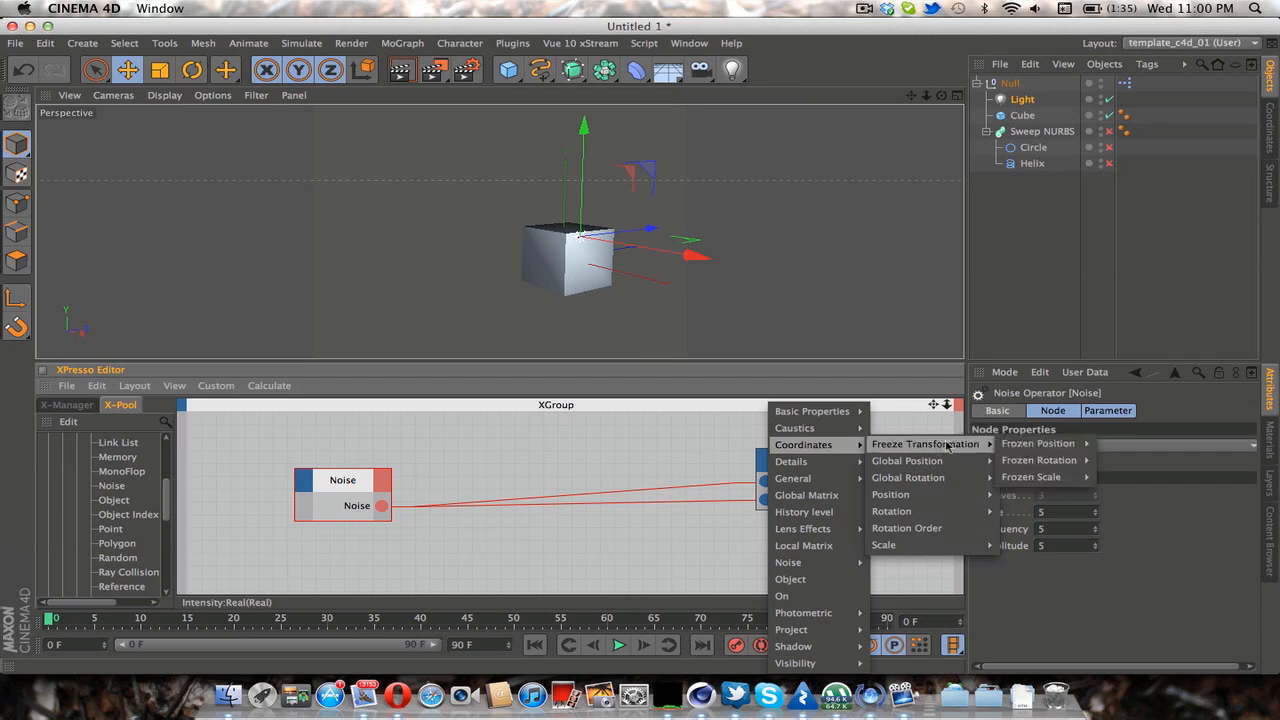
mouse_move(928, 497)
left_click(596, 489)
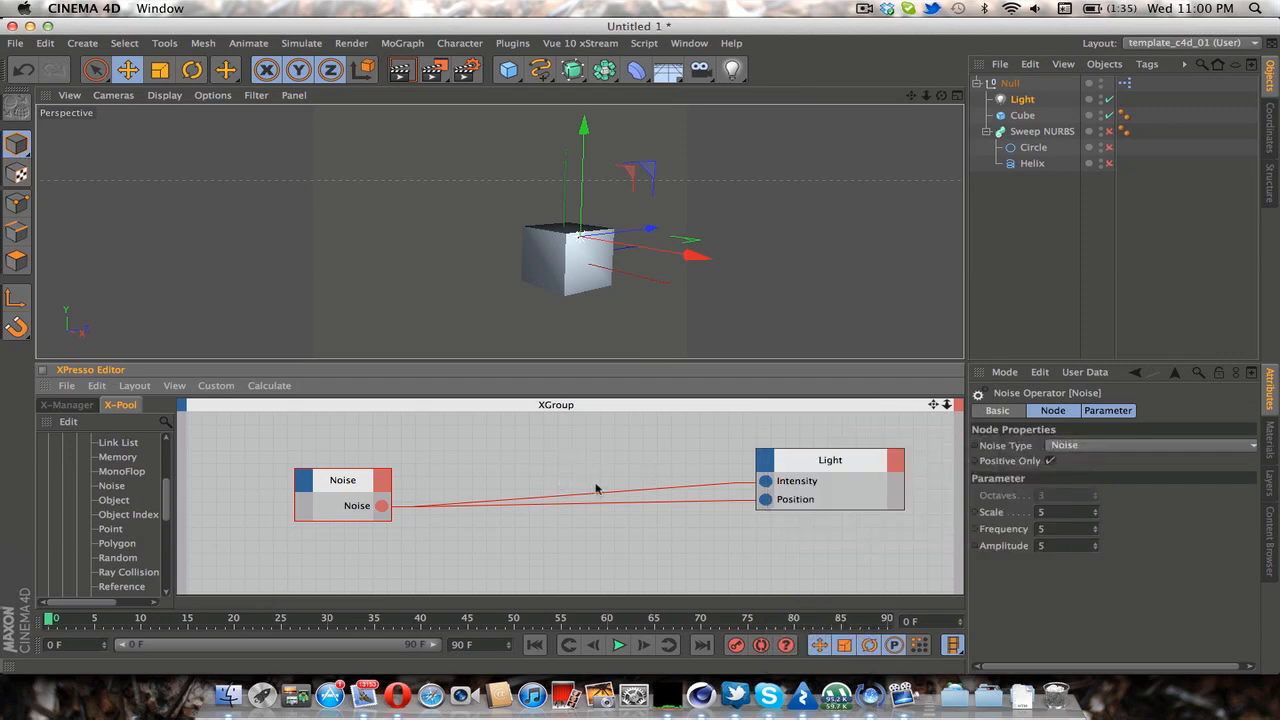
left_click(619, 645)
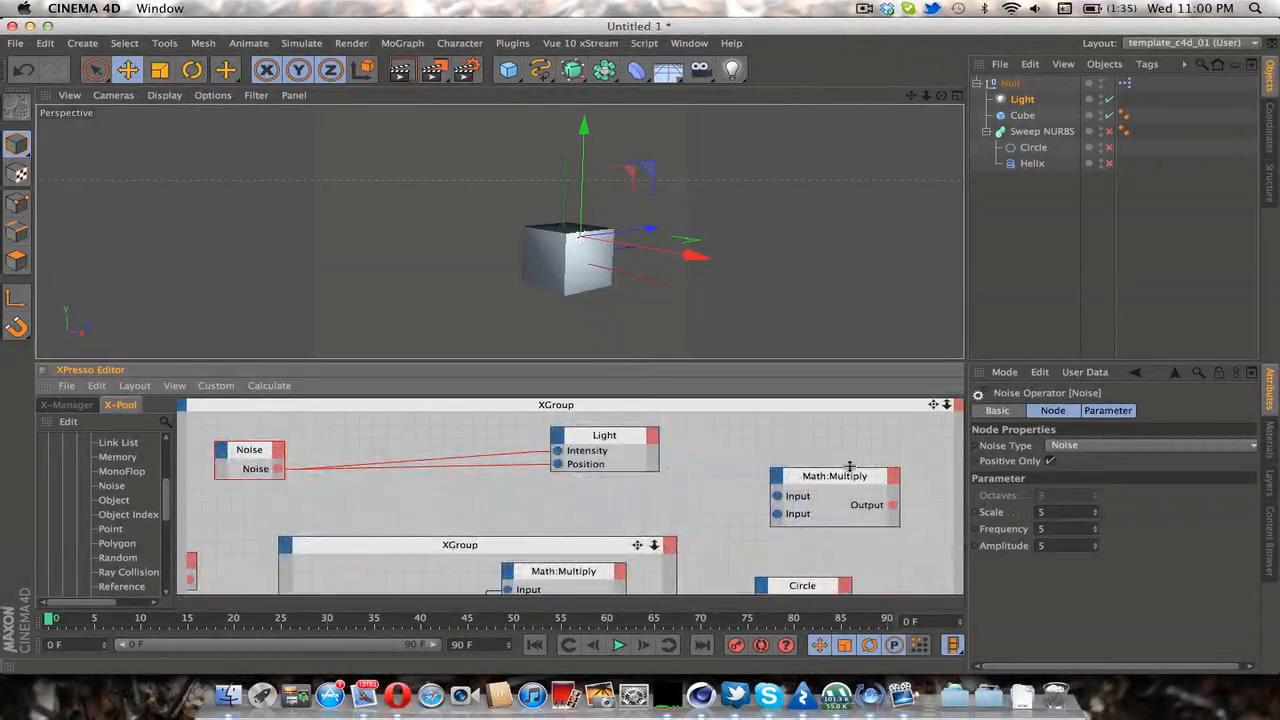
Place the Math:Multiply node between Noise and Light, connecting Noise to its first Input and its Output to the Light's Position.
left_click_drag(838, 484, 459, 465)
scroll(476, 445, "up", 1)
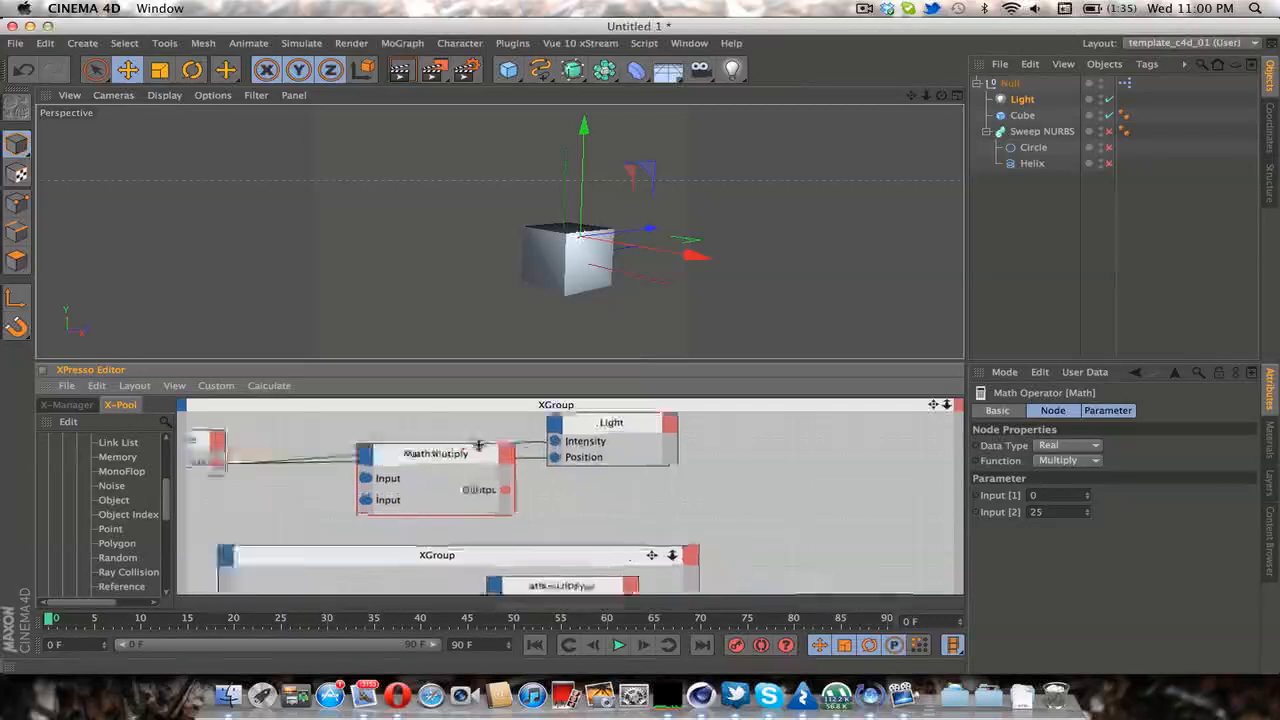
middle_click_drag(640, 401, 864, 423, "alt")
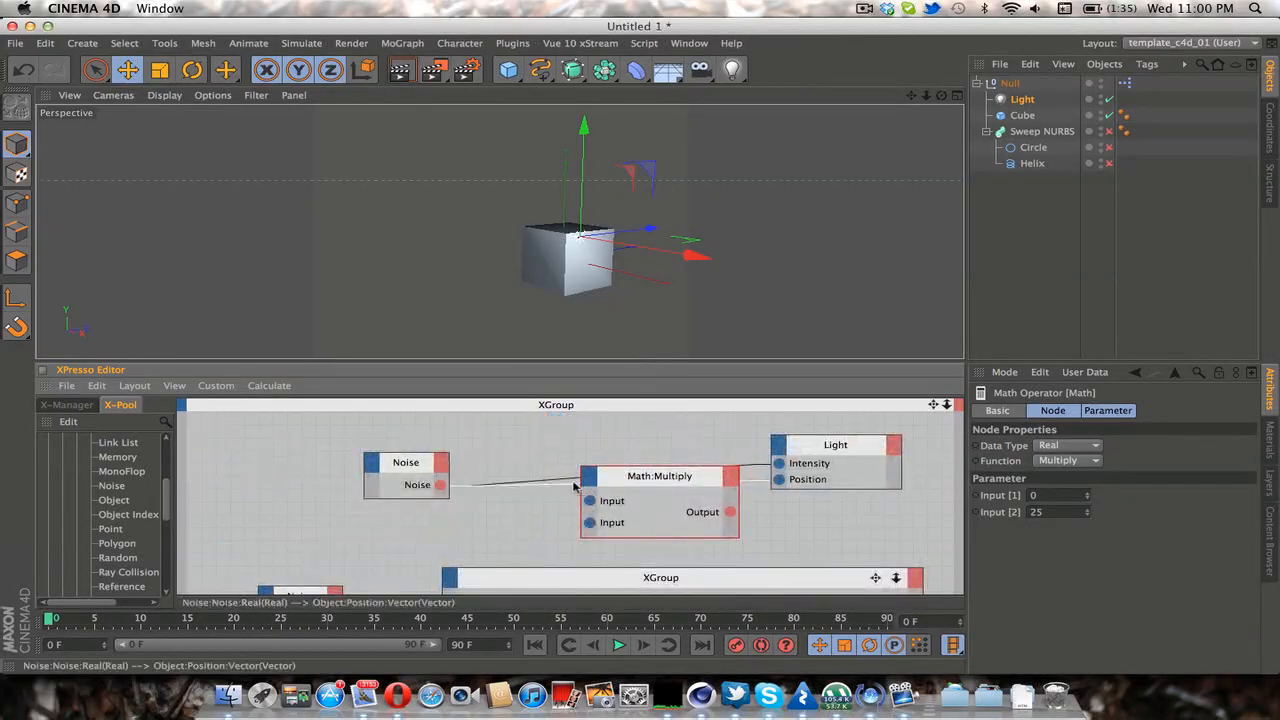
left_click_drag(574, 484, 570, 495)
left_click_drag(660, 476, 646, 501)
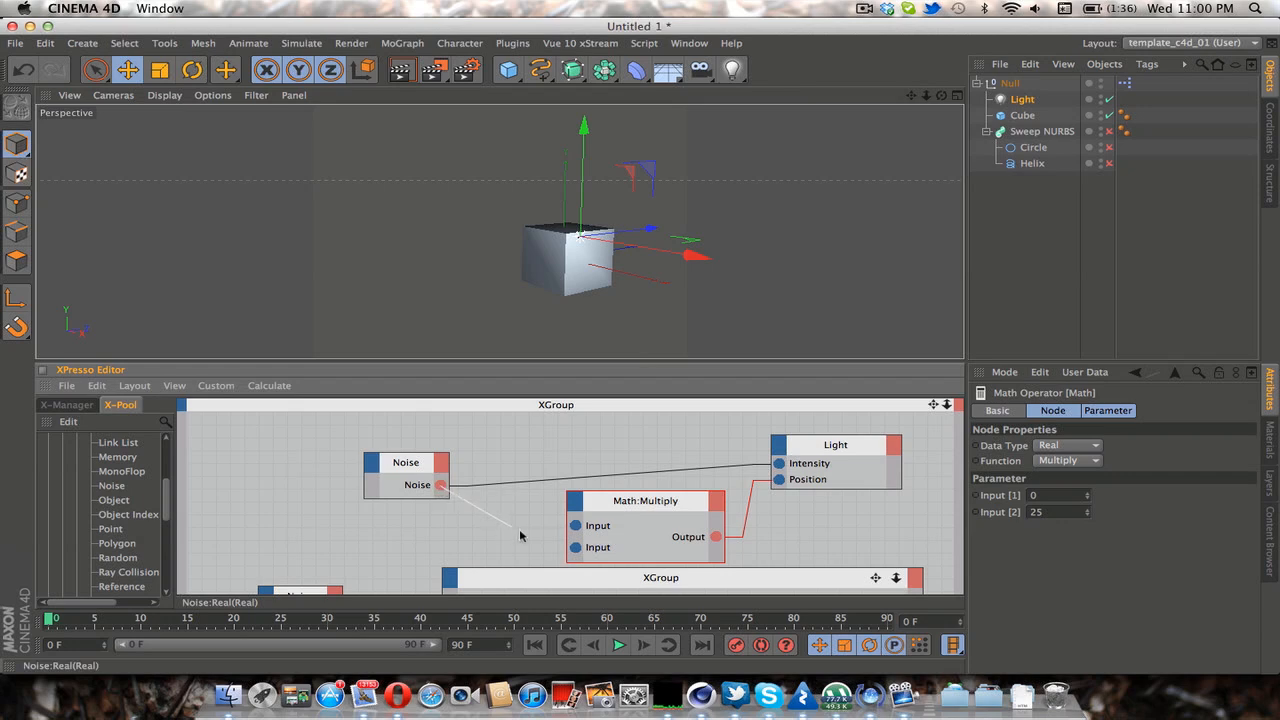
left_click_drag(576, 532, 636, 497)
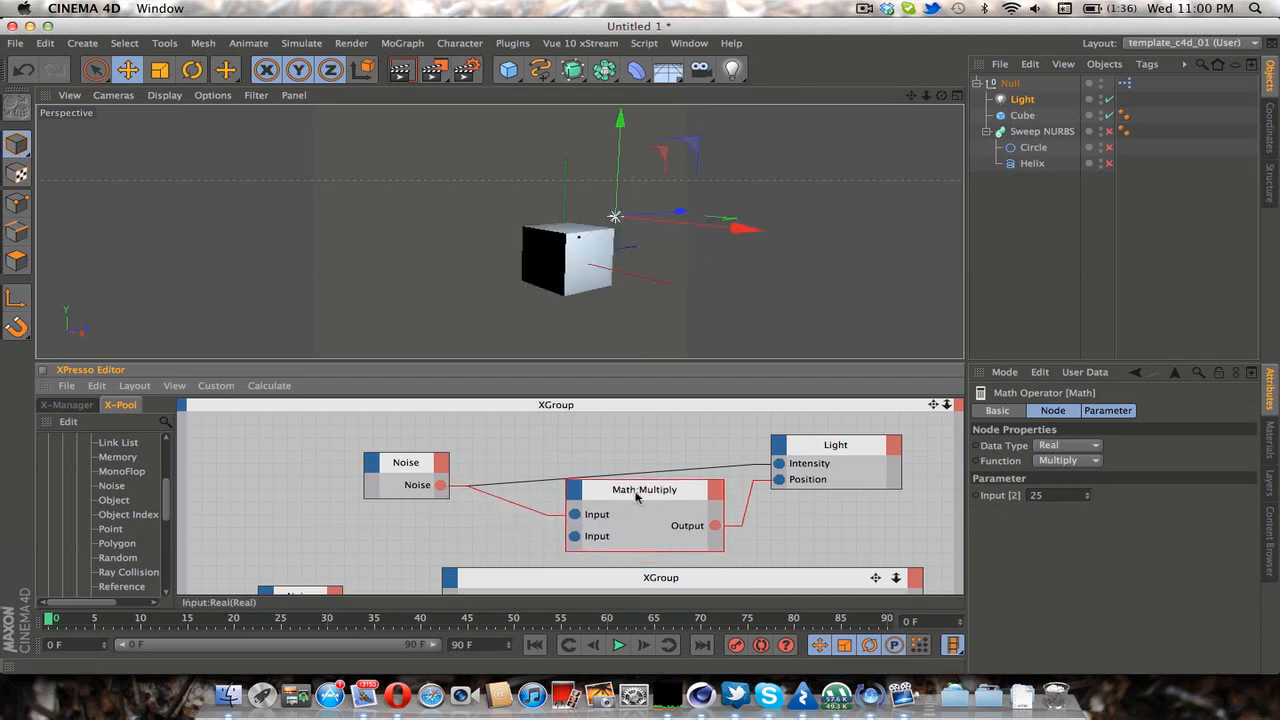
Look over the Math node's available functions, keep Multiply, and play the animation to watch the light's movement.
left_click(1094, 460)
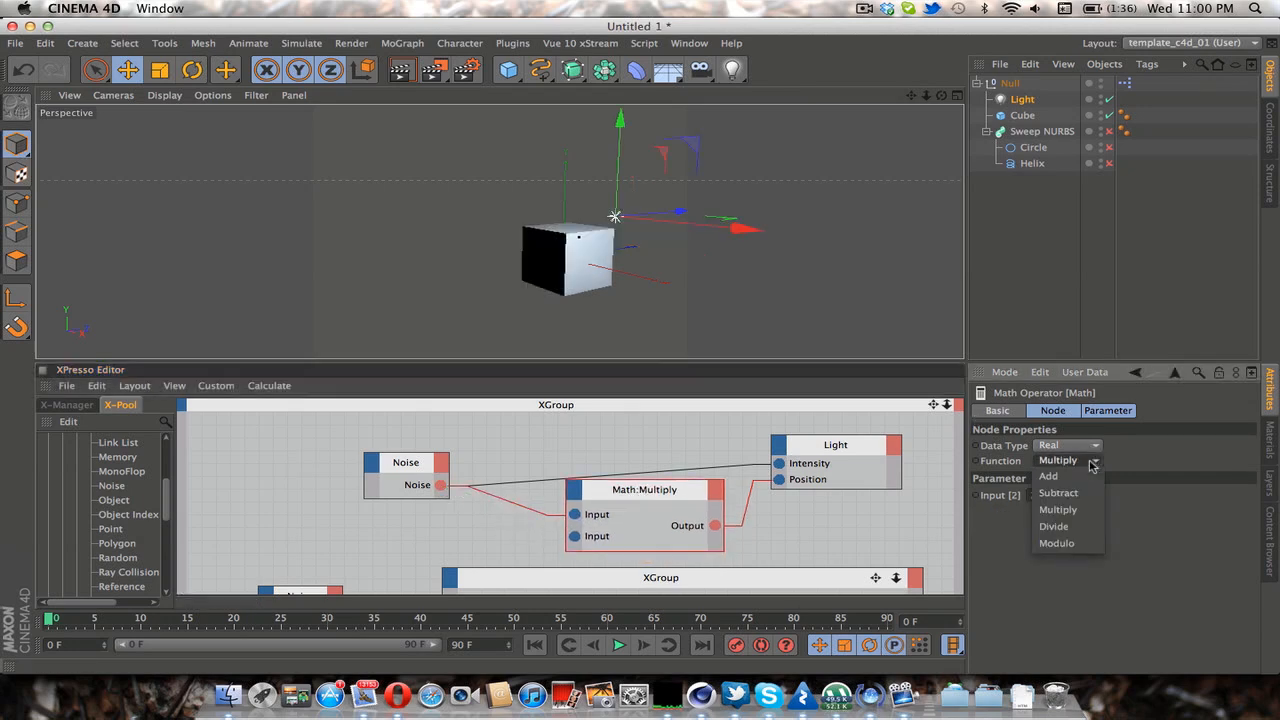
left_click(1092, 465)
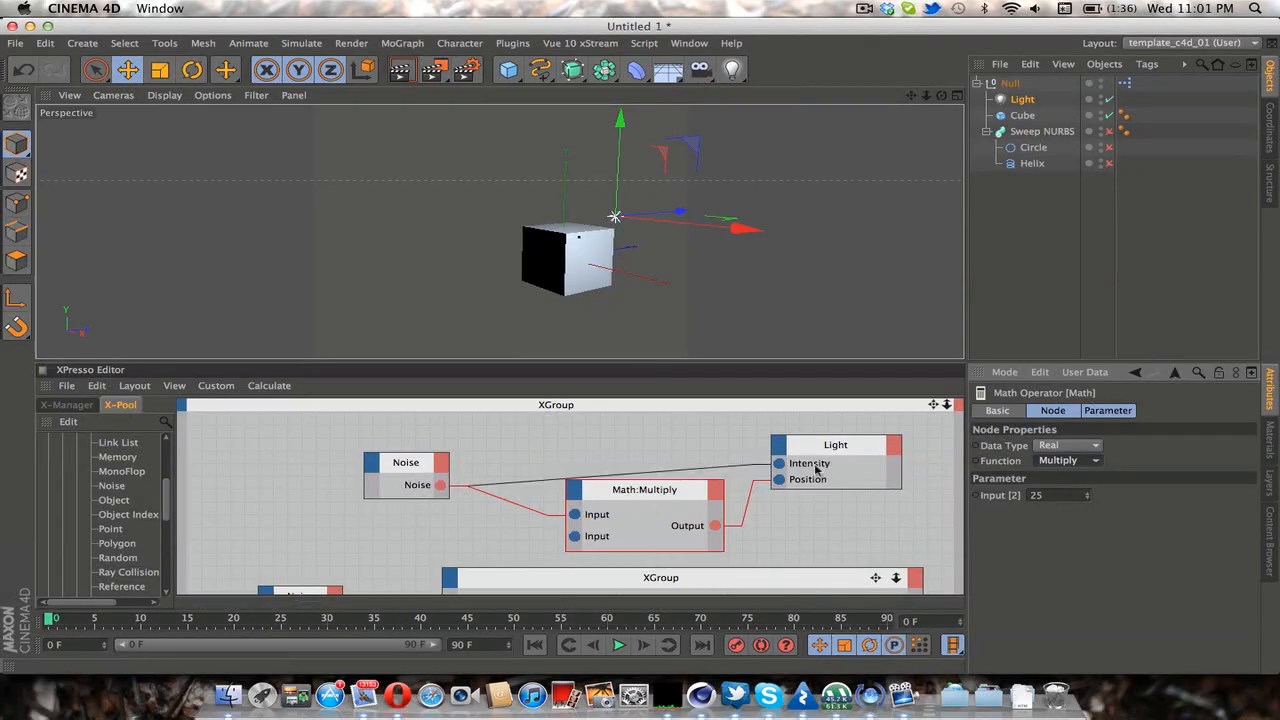
left_click(618, 646)
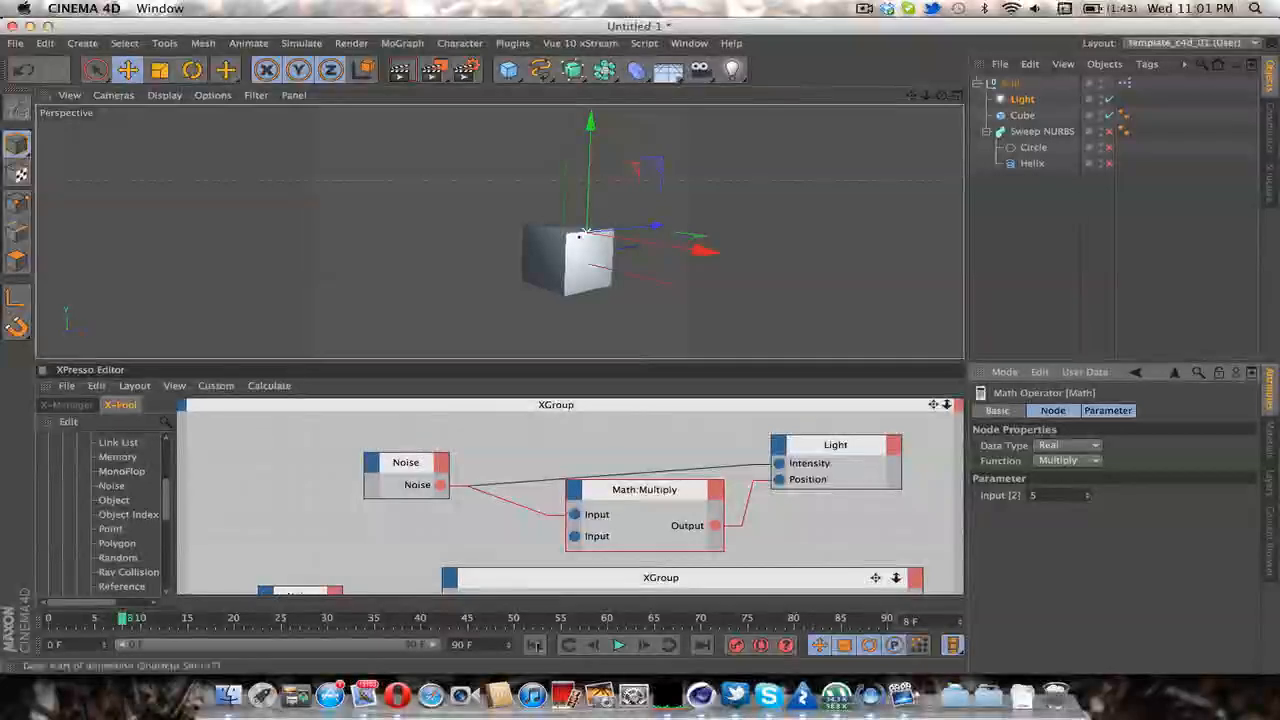
left_click(618, 646)
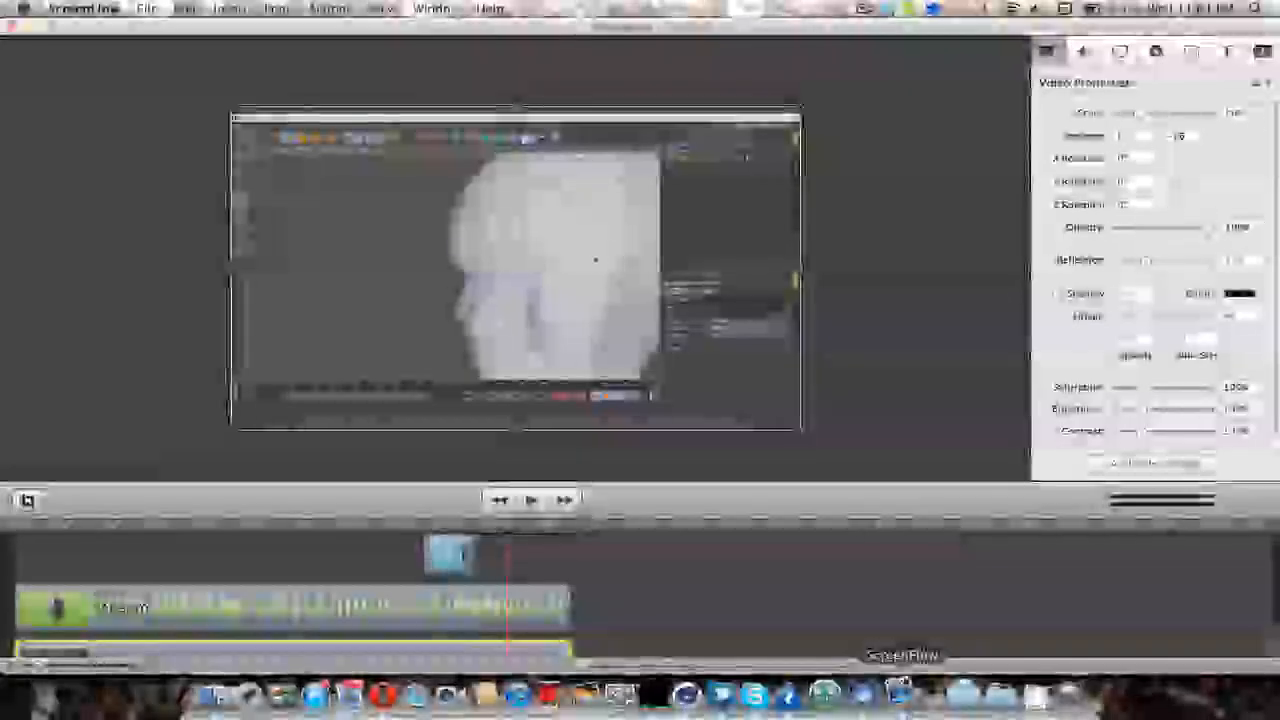
Switch back to CINEMA 4D, enable the Sweep NURBS with its Circle and Helix, and disable the Cube.
left_click(700, 693)
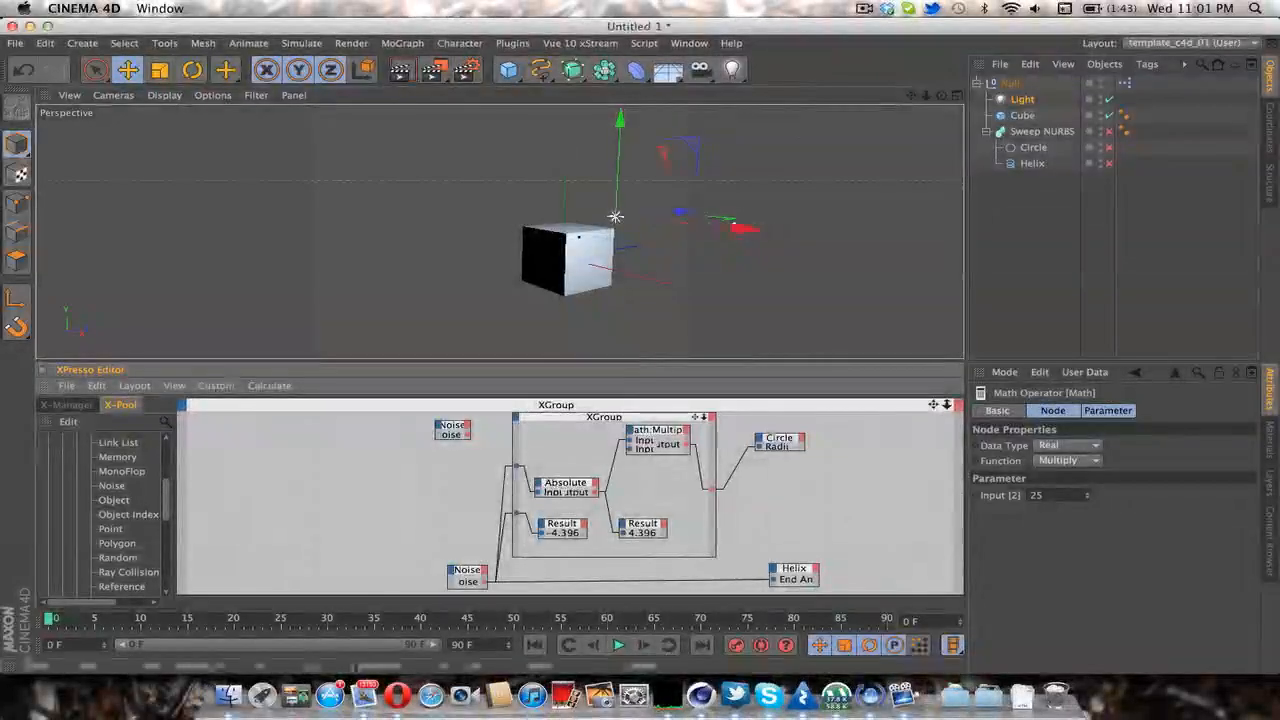
scroll(832, 440, "down", 2)
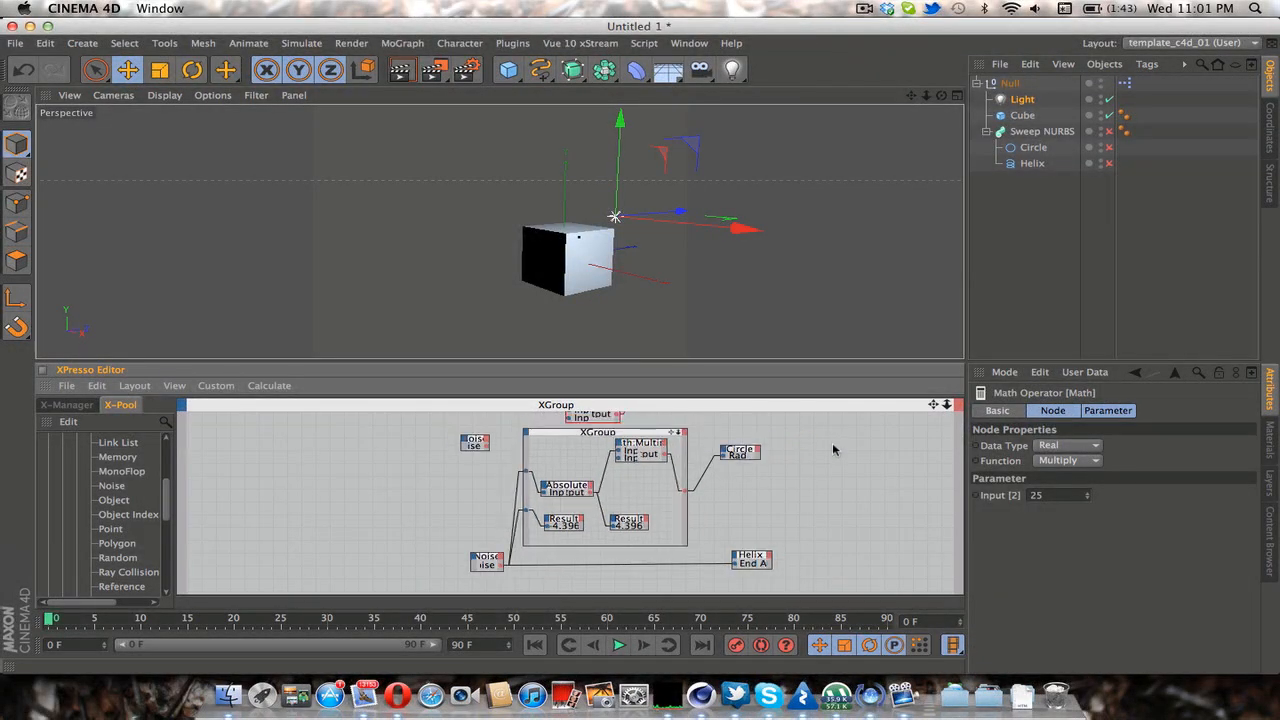
middle_click_drag(833, 444, 834, 450, "alt")
left_click(1107, 130)
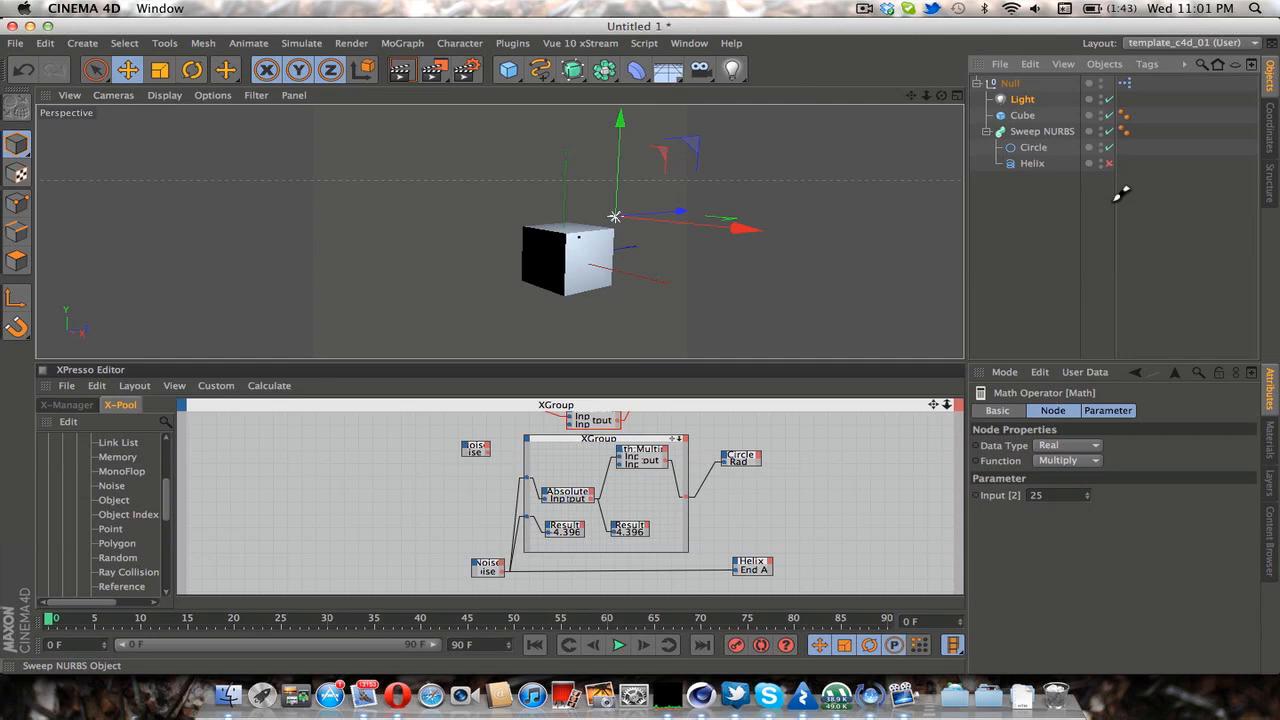
left_click(1108, 115)
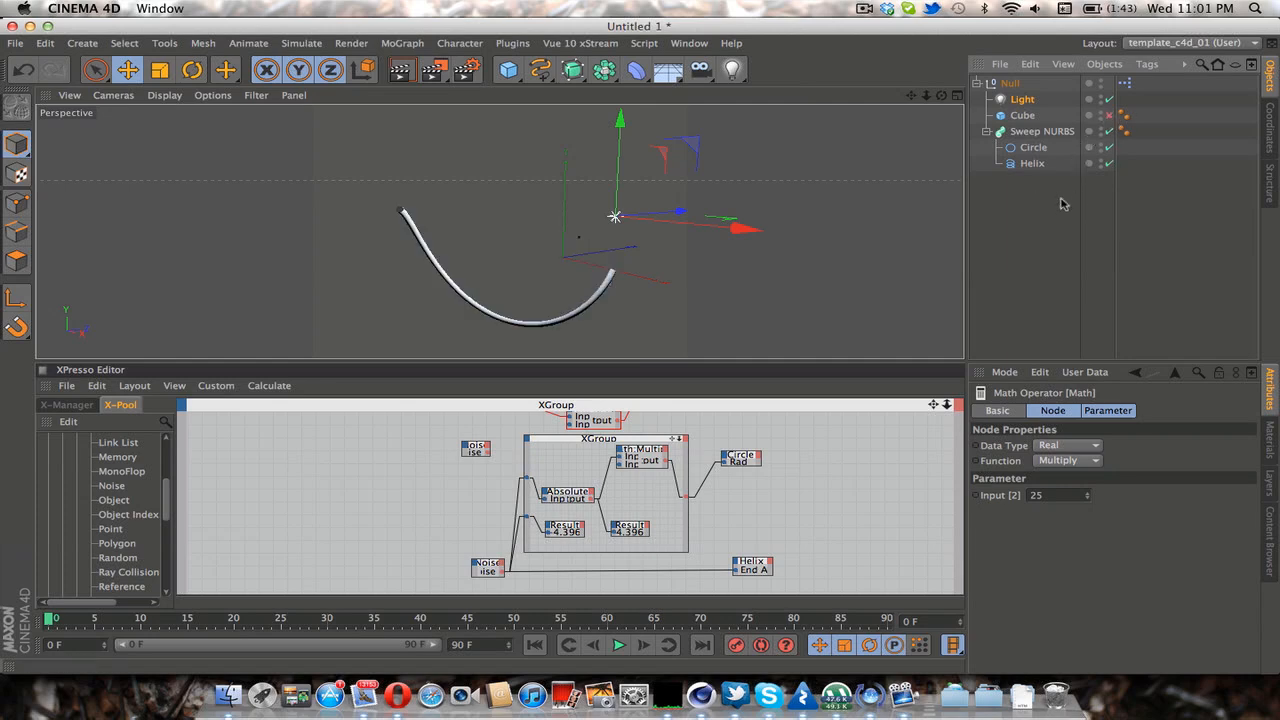
Review the object properties of the Sweep NURBS, its Circle and its Helix, and clear the selection.
left_click(1028, 134)
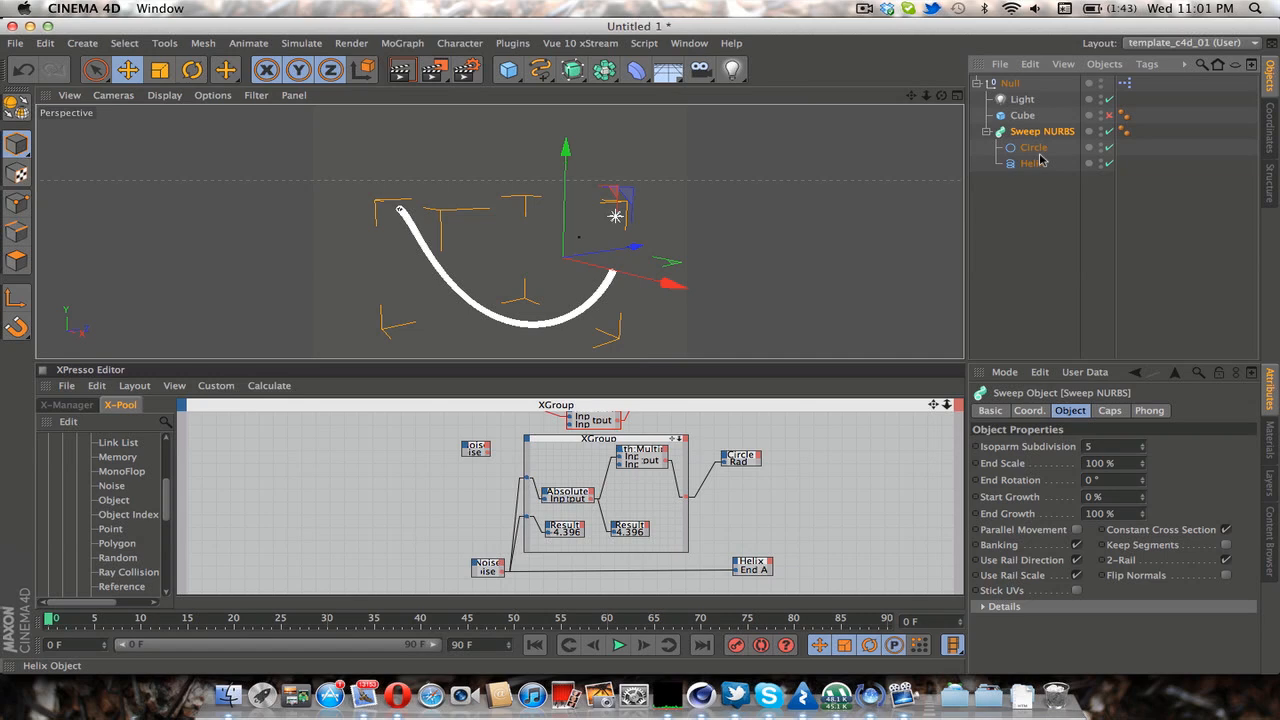
left_click(1036, 149)
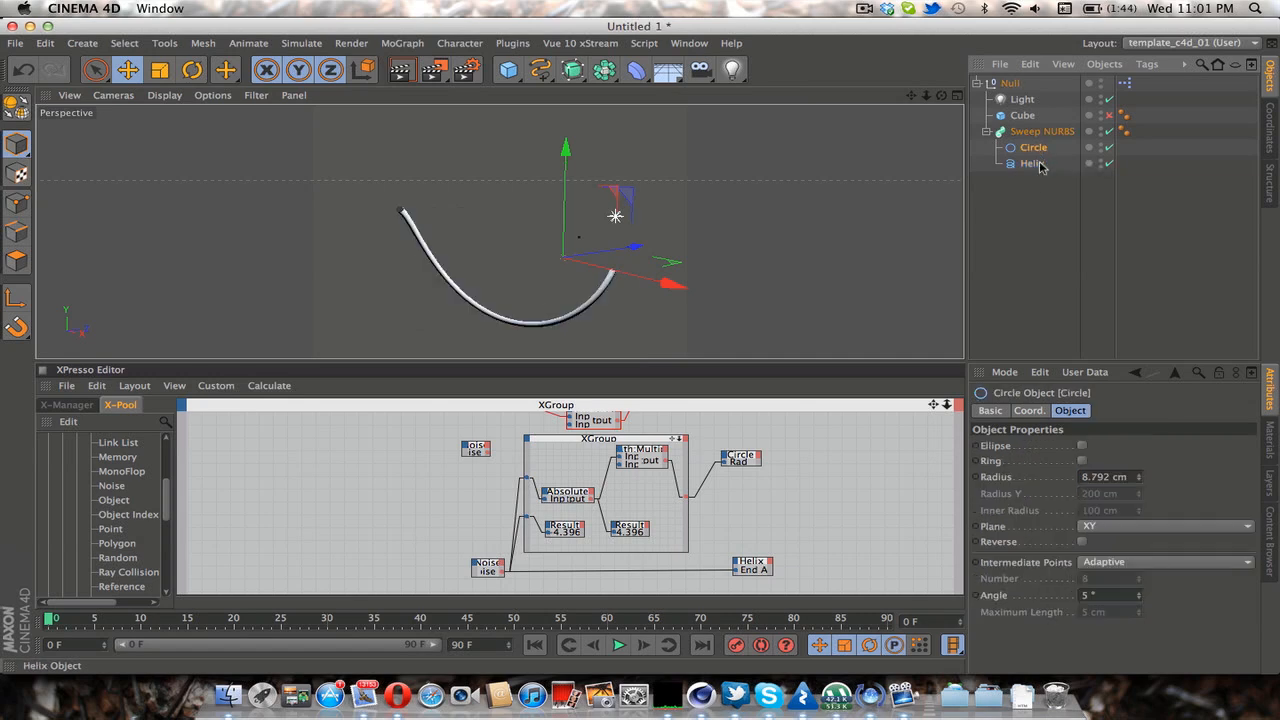
left_click(1032, 164)
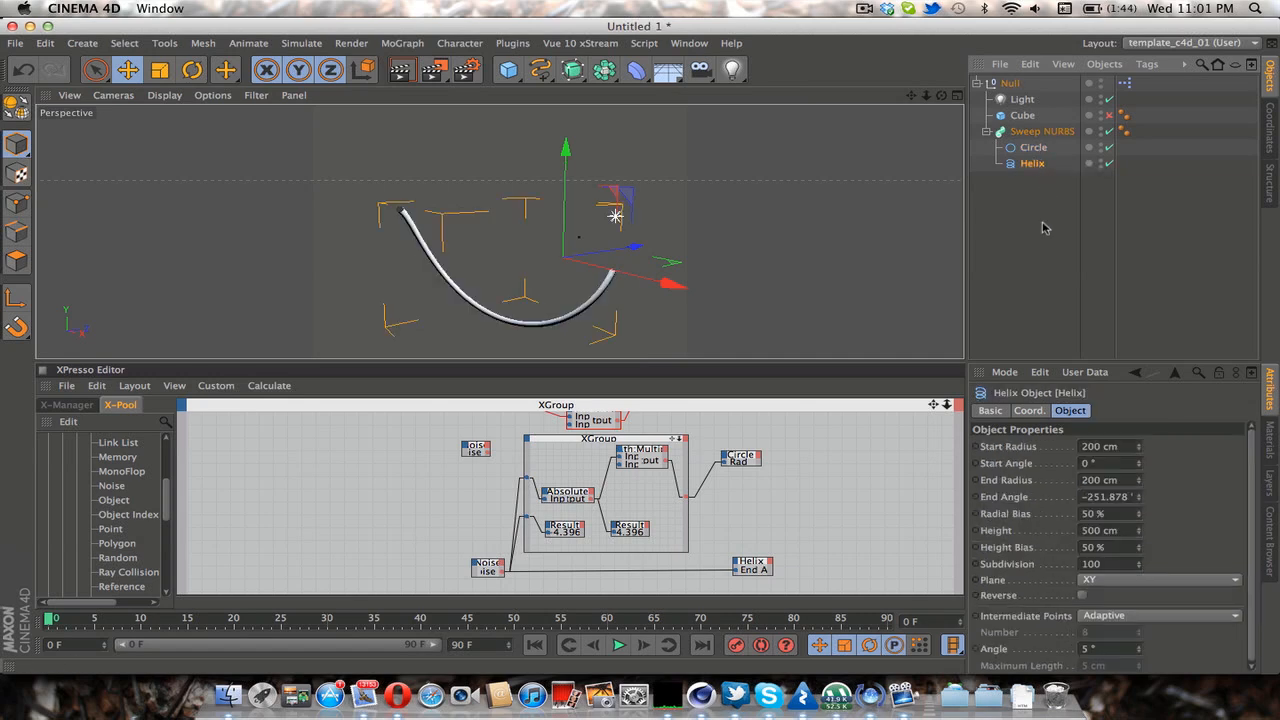
left_click(1062, 192)
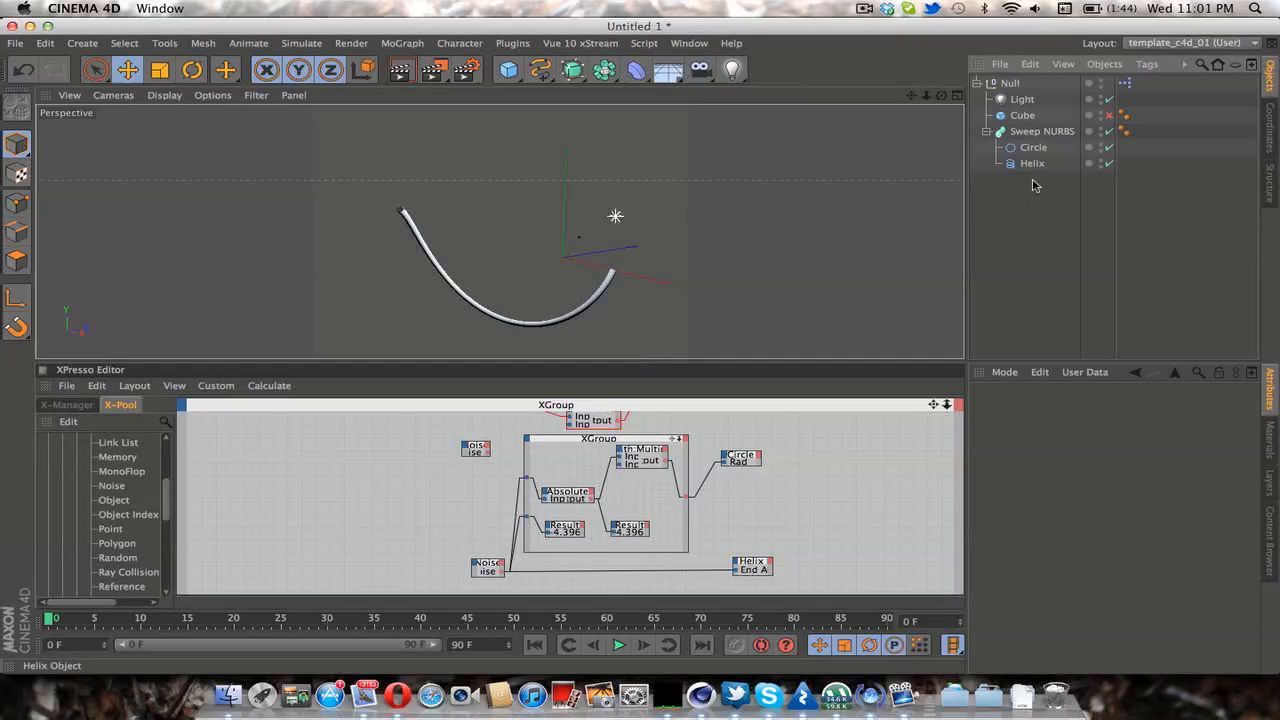
Play the animation to watch the swept helix change, and return to the first frame.
left_click(617, 645)
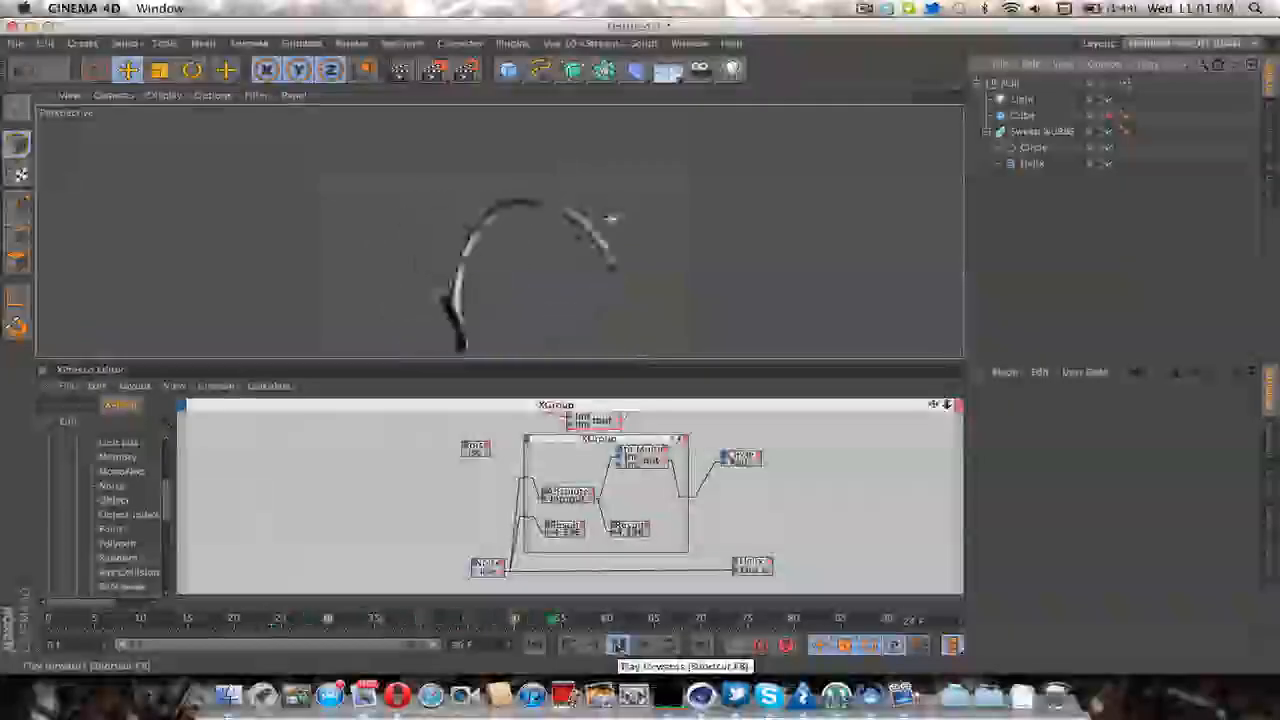
left_click(617, 645)
left_click(534, 645)
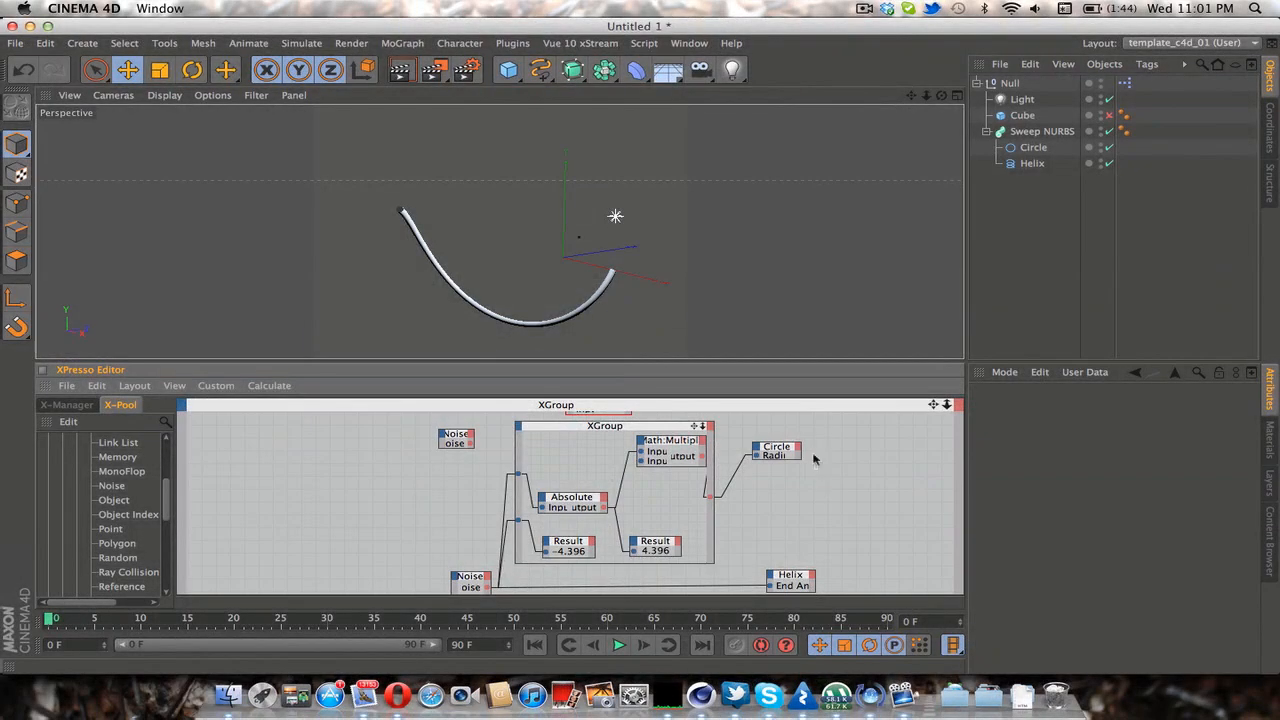
Inspect the Circle and Helix nodes and scrub the timeline to see how noise drives the Helix's End Angle.
left_click(780, 450)
left_click(773, 556)
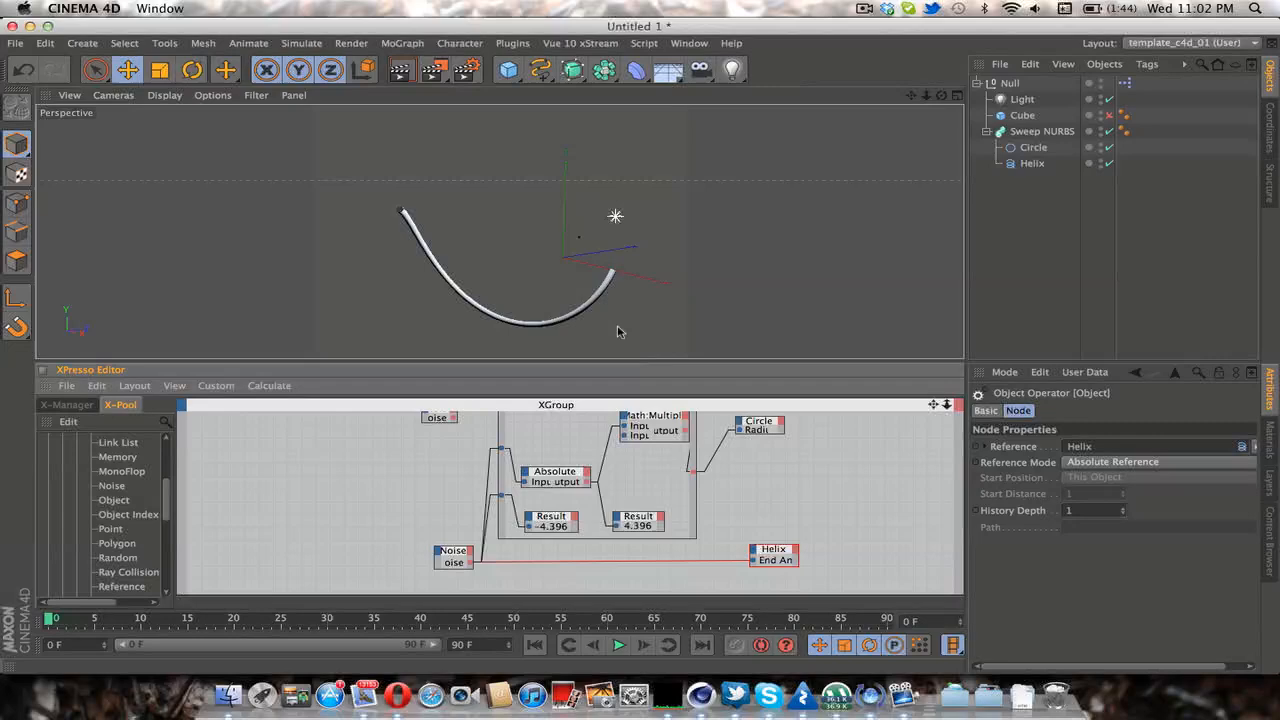
left_click_drag(366, 619, 414, 616)
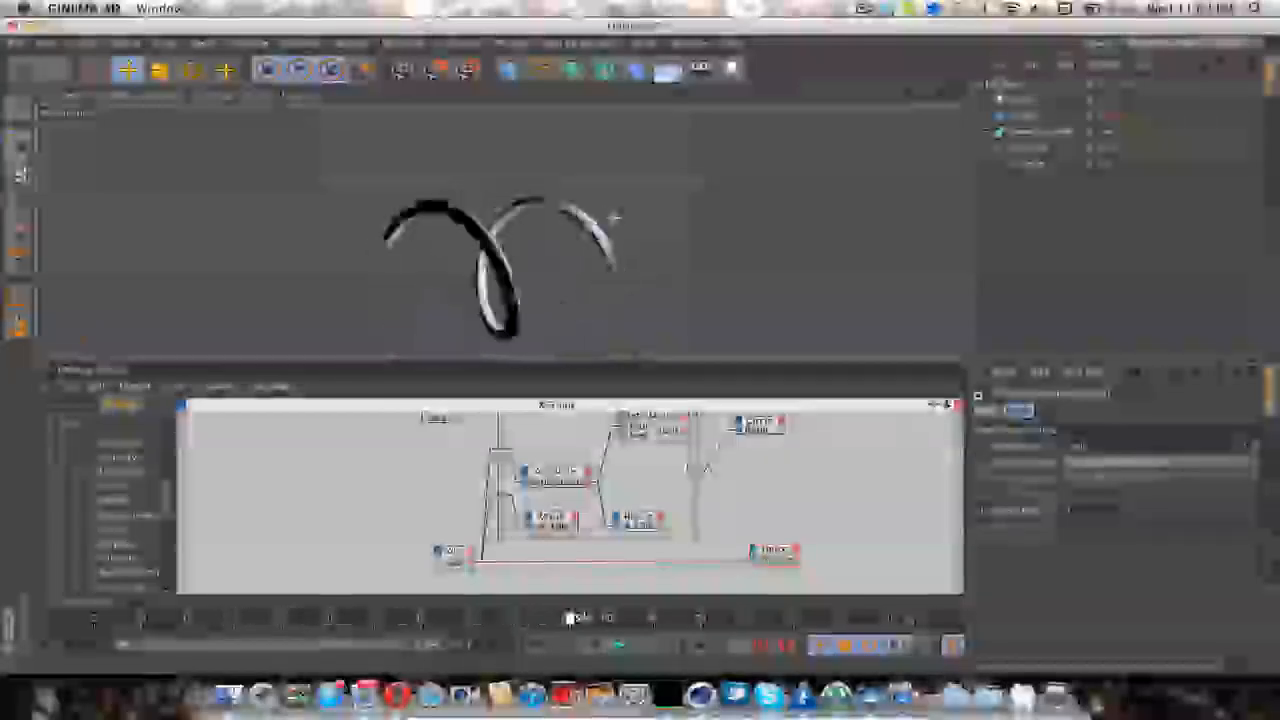
left_click_drag(570, 617, 58, 620)
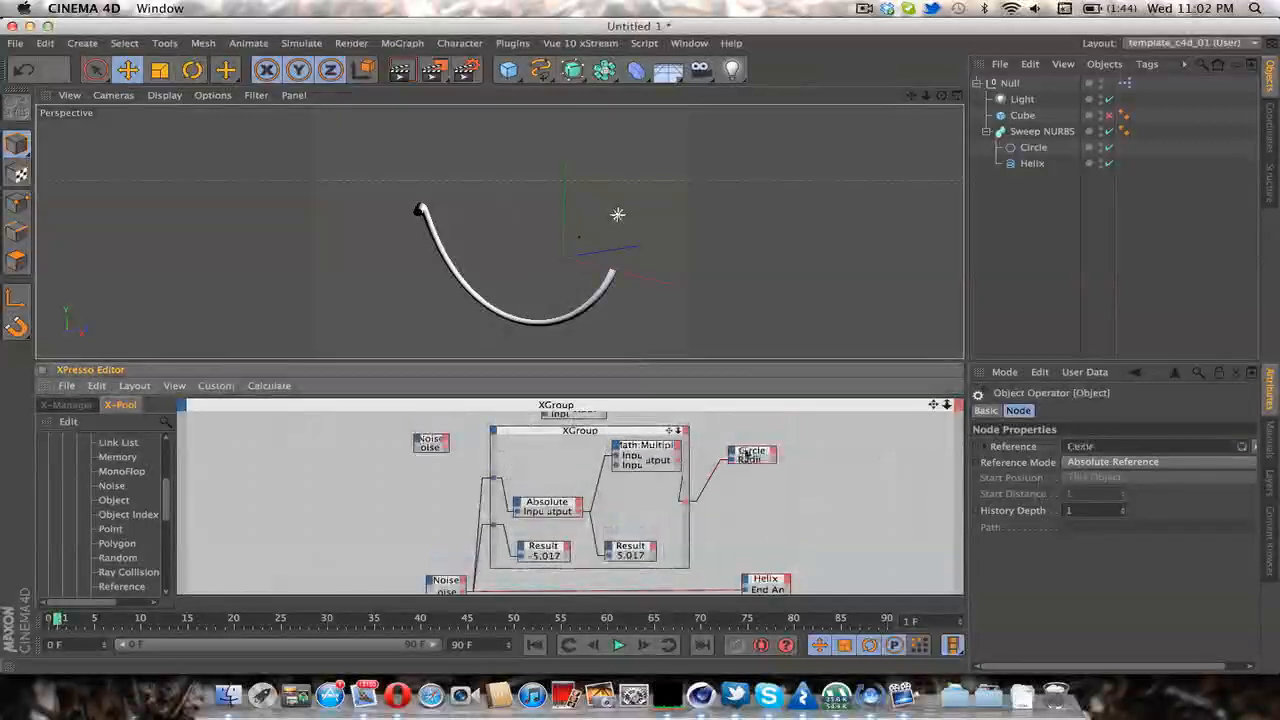
Move through the first frames to watch the Circle's Radius change, ending at frame 0.
mouse_move(58, 619)
left_mouse_down()
mouse_move(300, 617)
mouse_move(50, 617)
left_mouse_up()
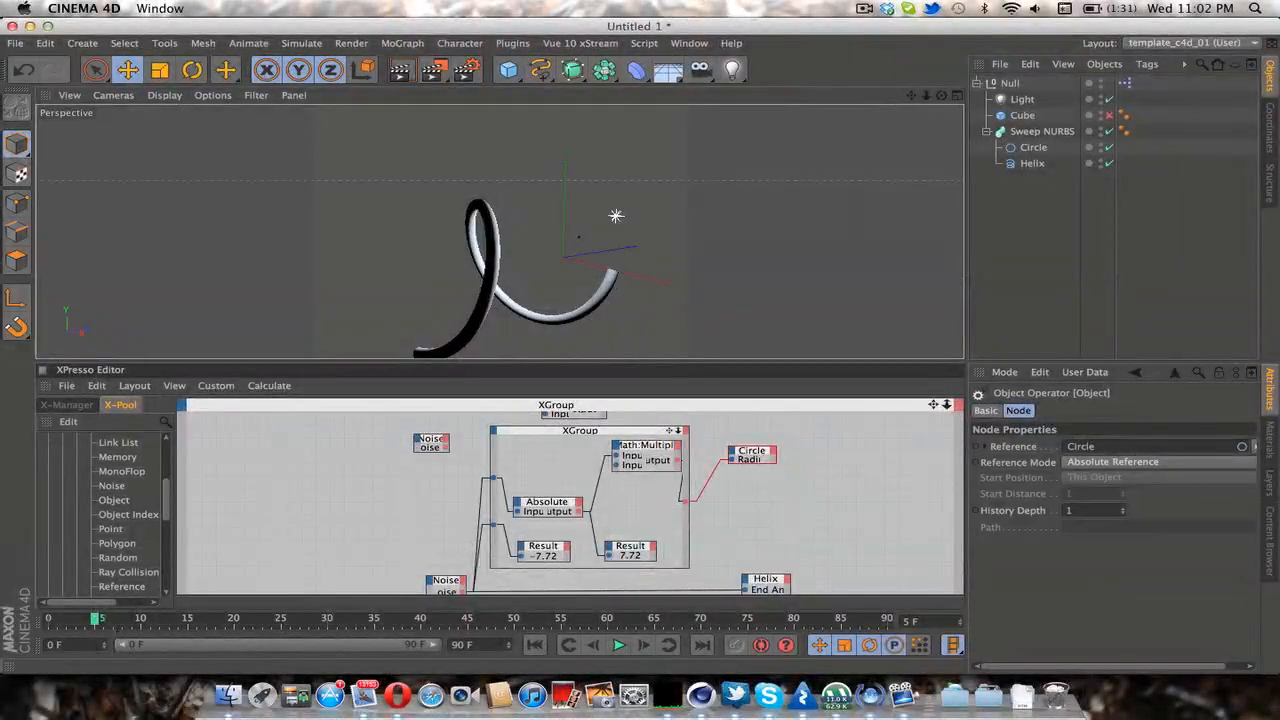
key("f")
key("f")
key("f")
key("f")
key("f")
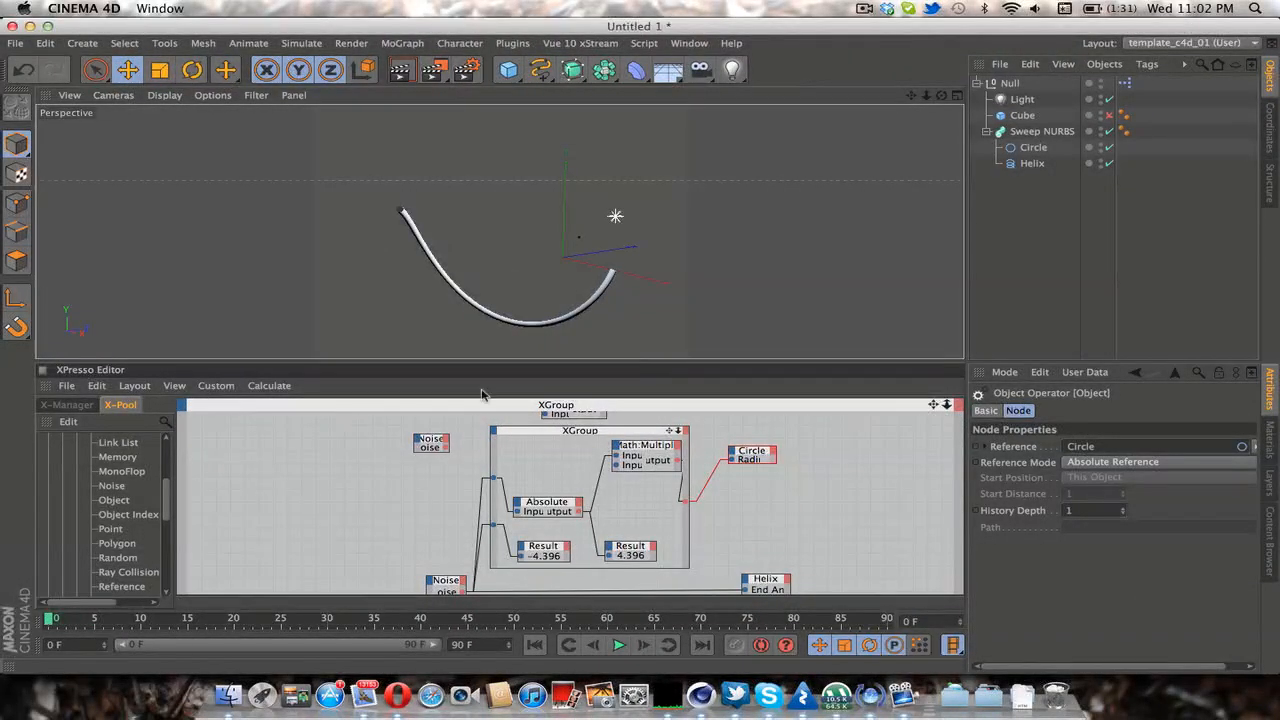
Examine the settings of the Noise node that feeds the Helix's End Angle.
scroll(401, 466, "up", 2)
middle_click_drag(387, 532, 464, 428, "alt")
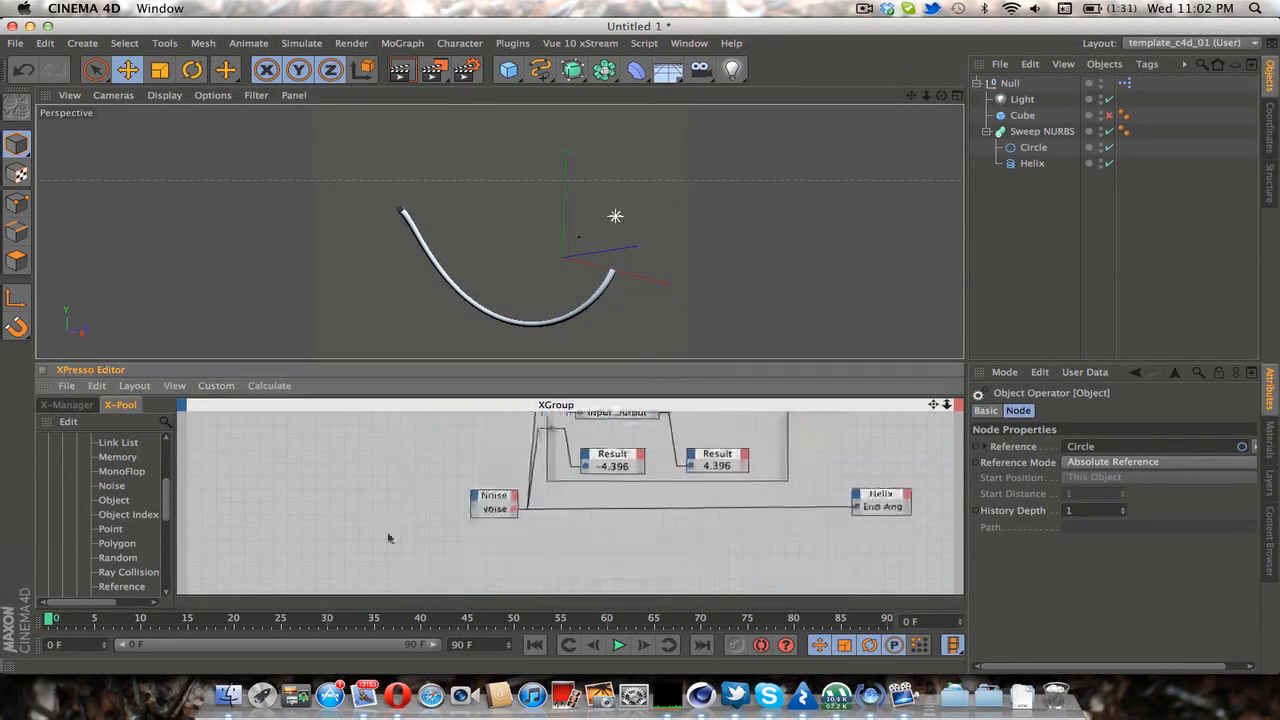
left_click(500, 497)
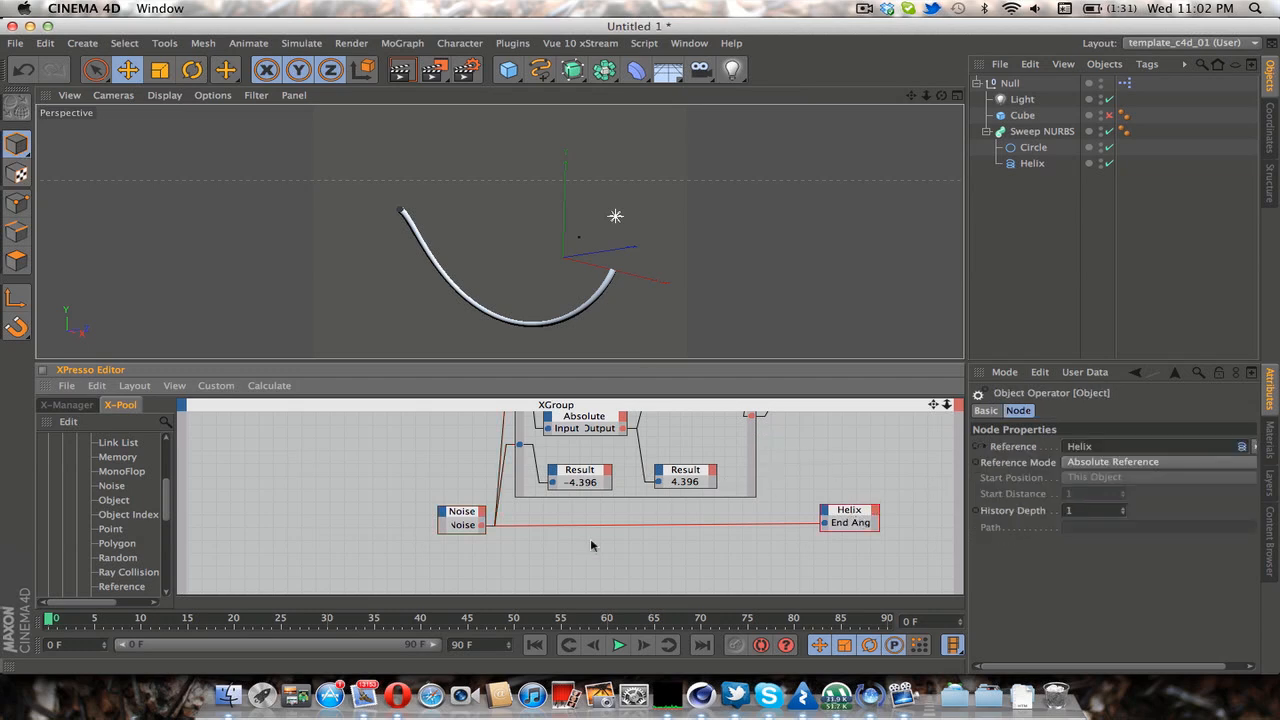
left_click(455, 515)
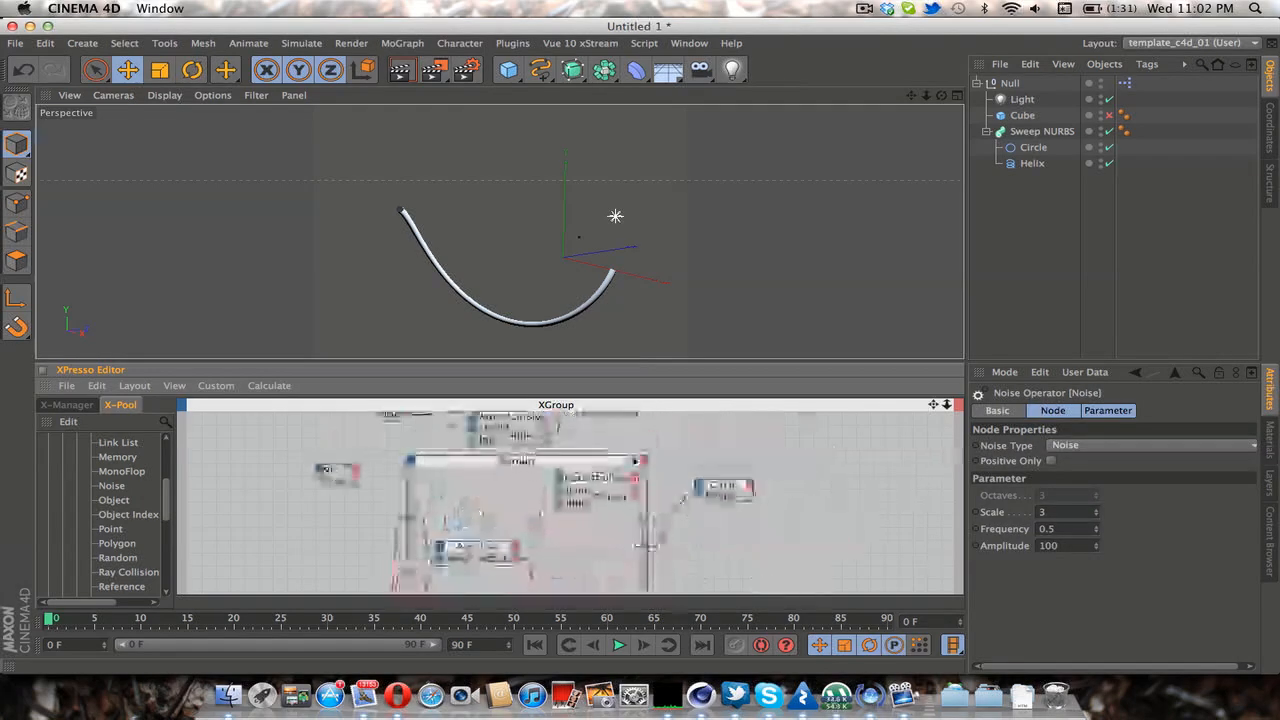
Unpack the inner XGroup that contains the Absolute, Result and Math:Multiply nodes.
left_click_drag(683, 503, 711, 494)
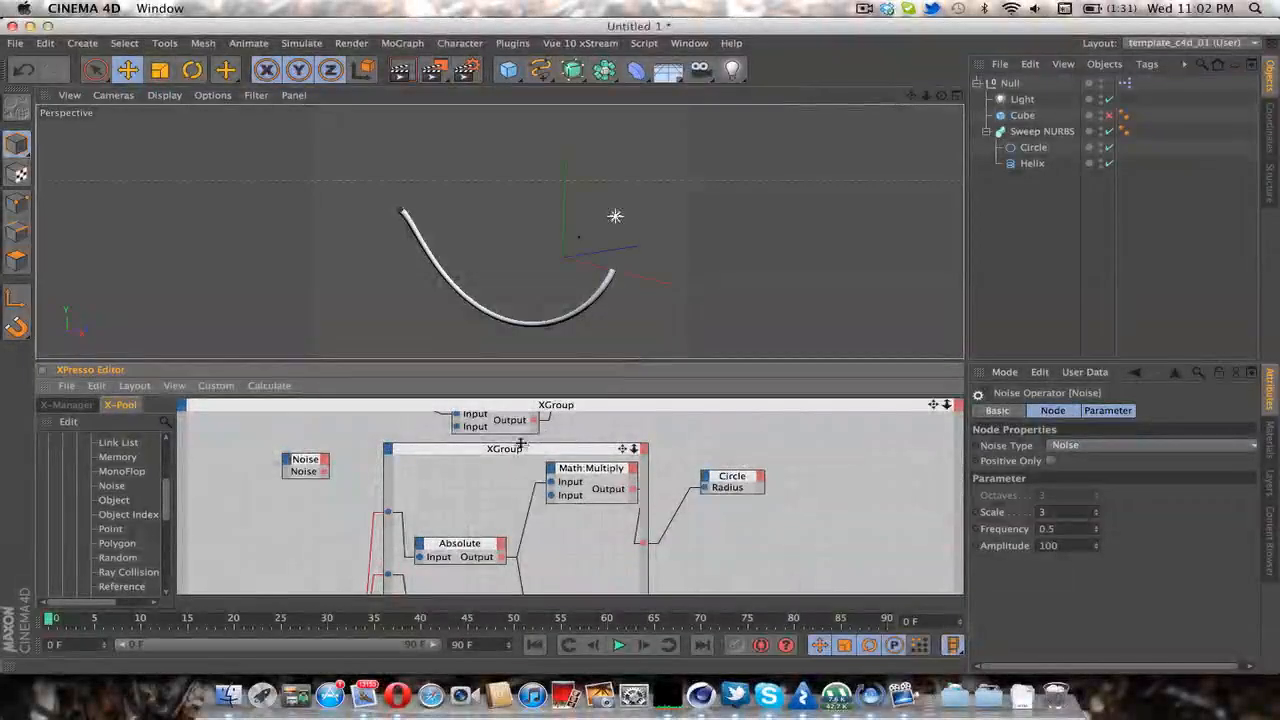
right_click(519, 449)
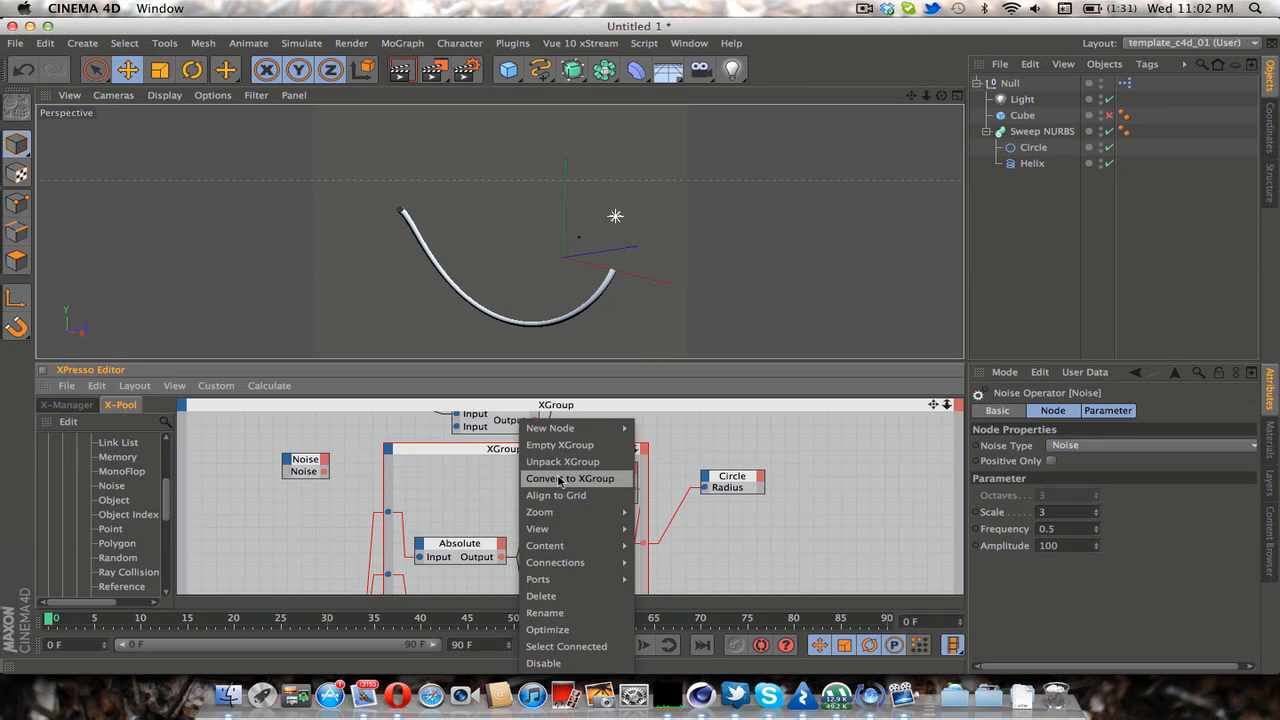
left_click(562, 461)
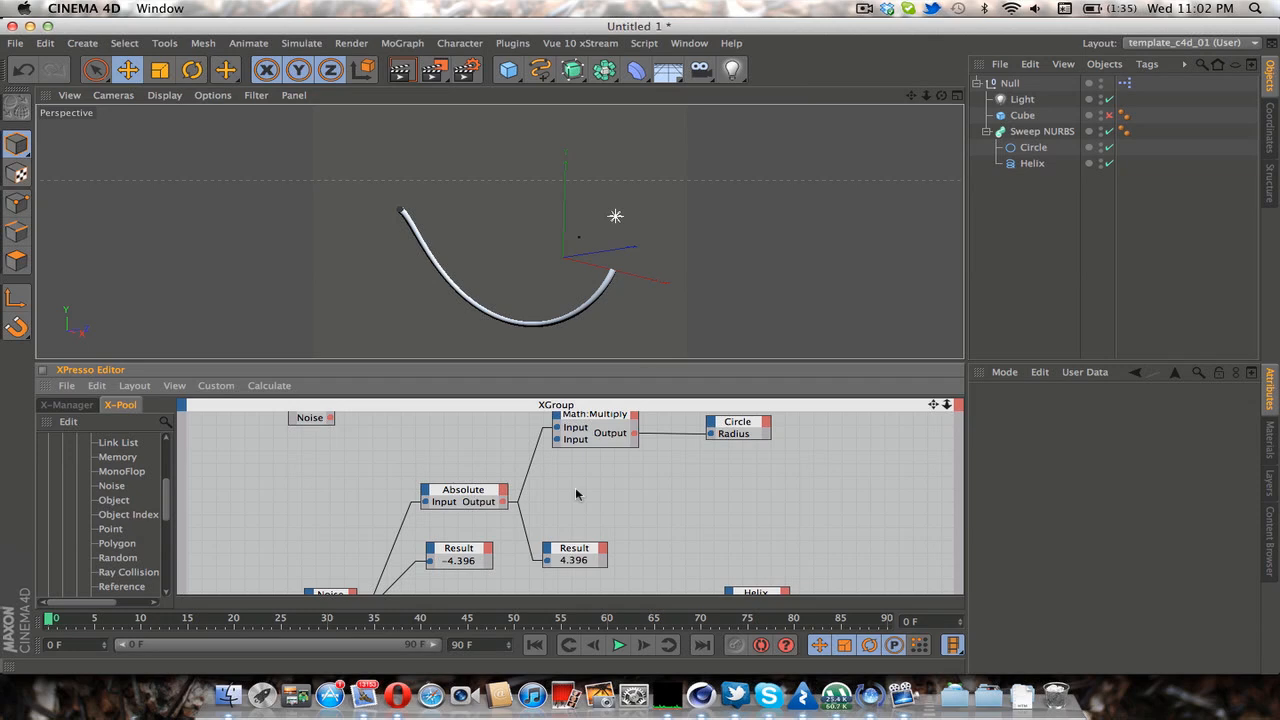
Remove the connection between the Helix's Noise node and the Absolute node's Input.
scroll(639, 451, "down", 3)
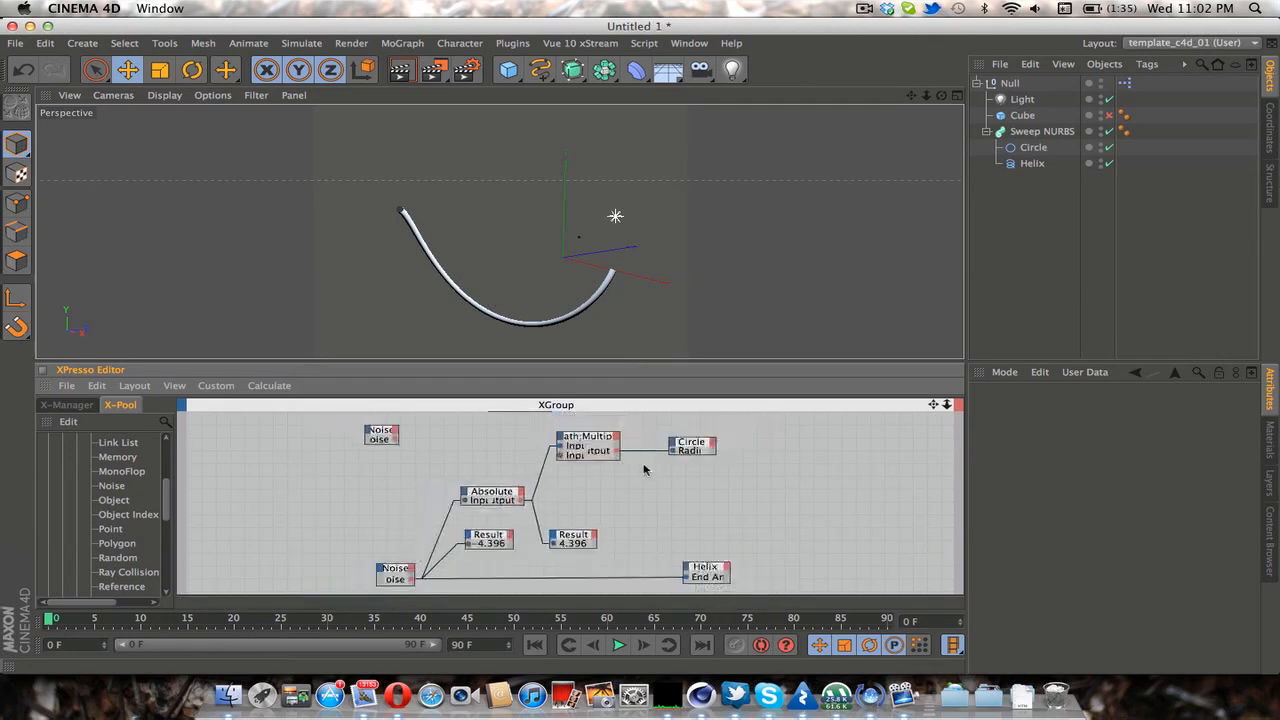
scroll(654, 487, "up", 5)
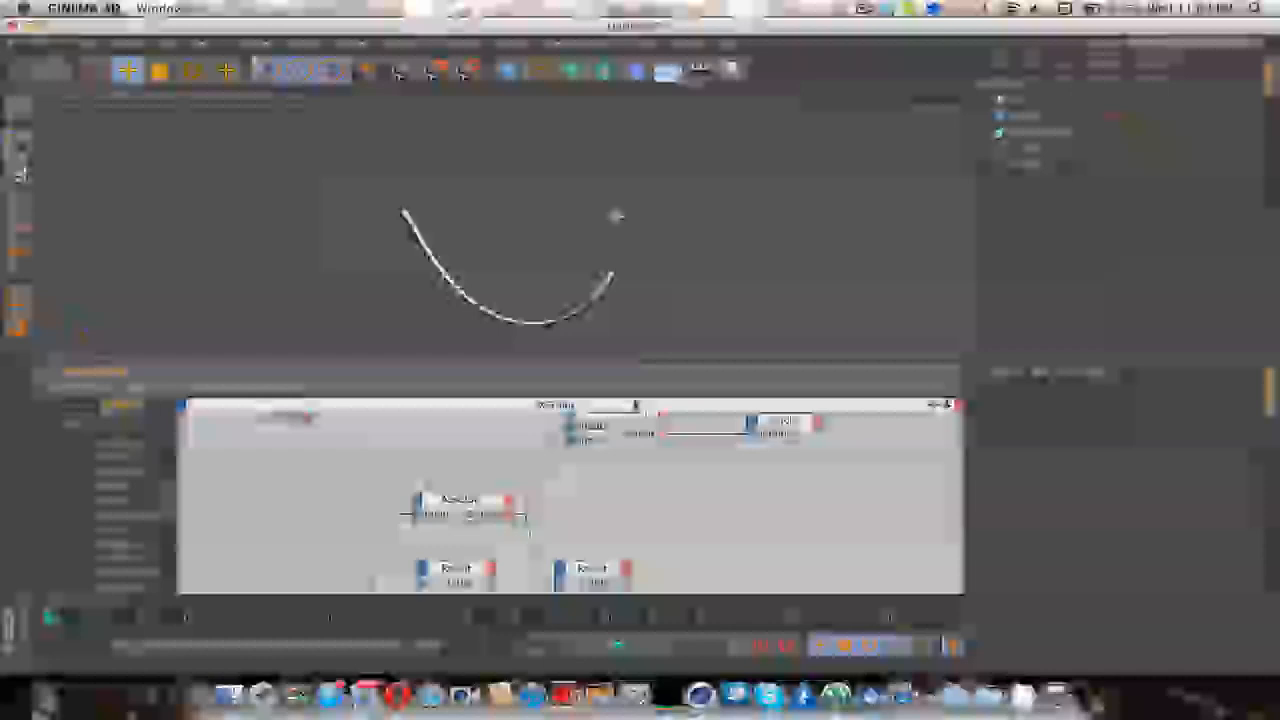
scroll(557, 488, "down", 1)
middle_click_drag(680, 497, 687, 446, "alt")
left_click(414, 540)
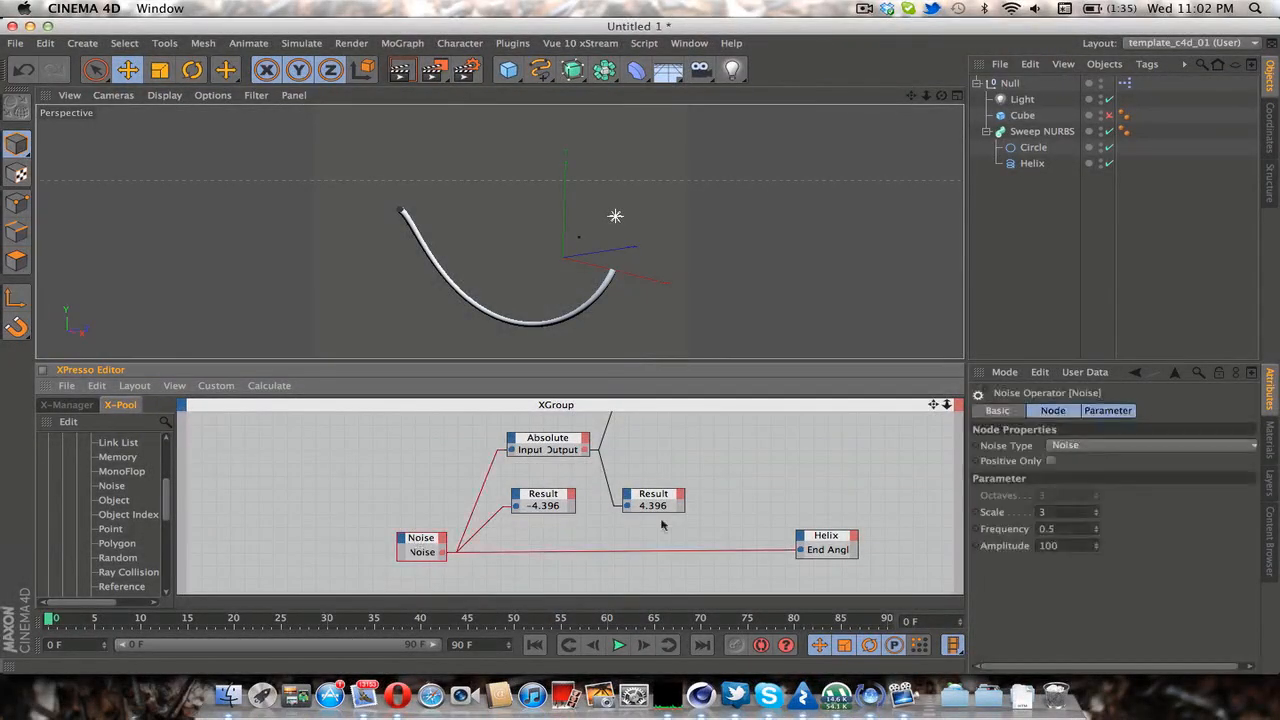
left_click_drag(933, 405, 780, 488)
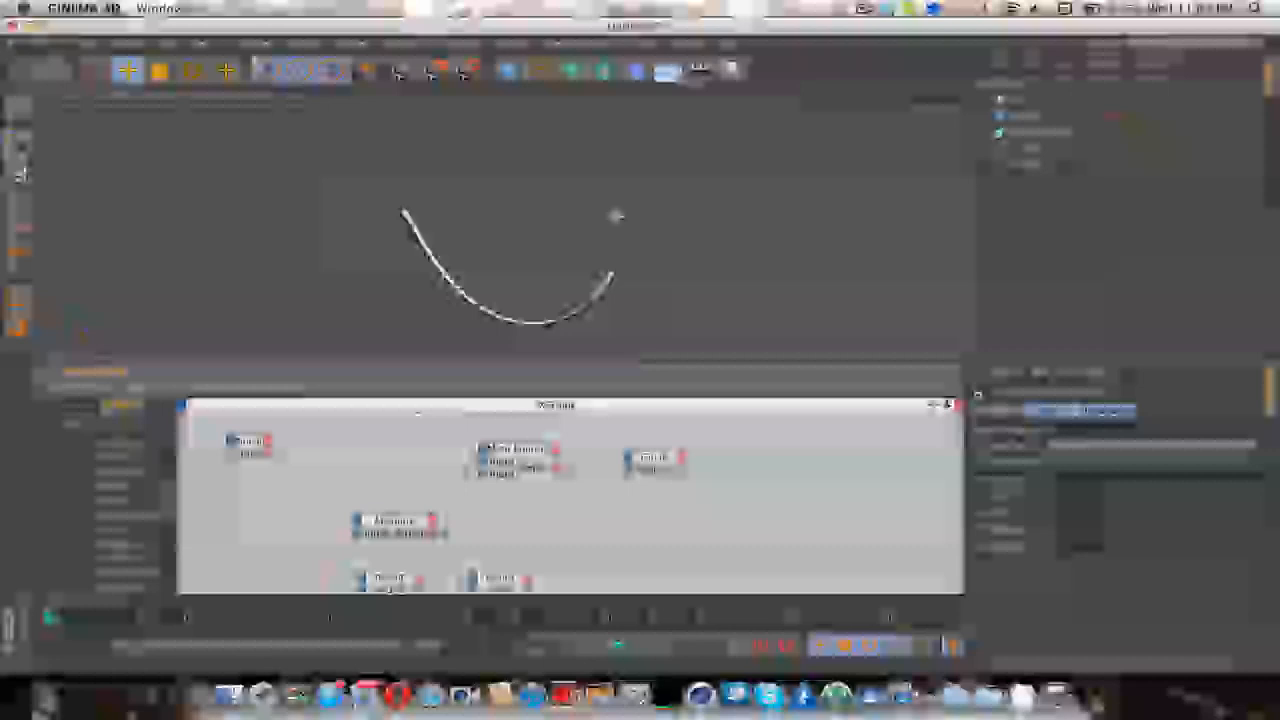
middle_click_drag(542, 561, 606, 514, "alt")
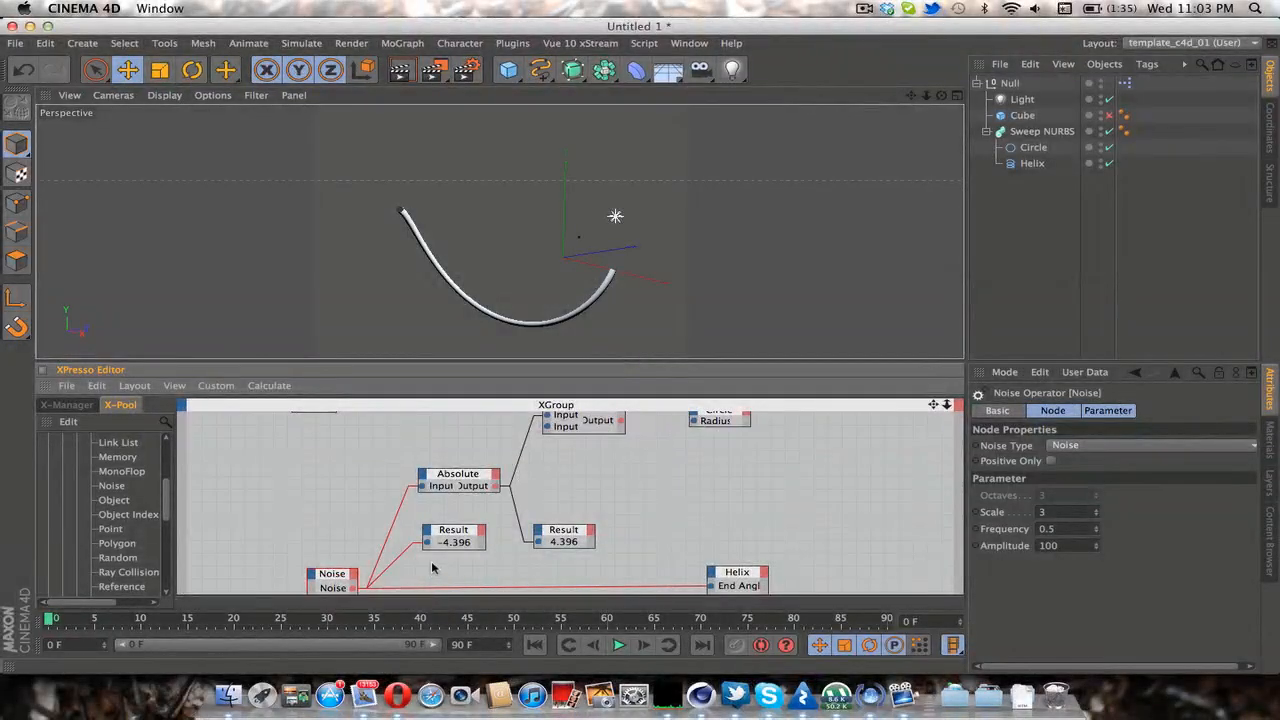
left_click(389, 535)
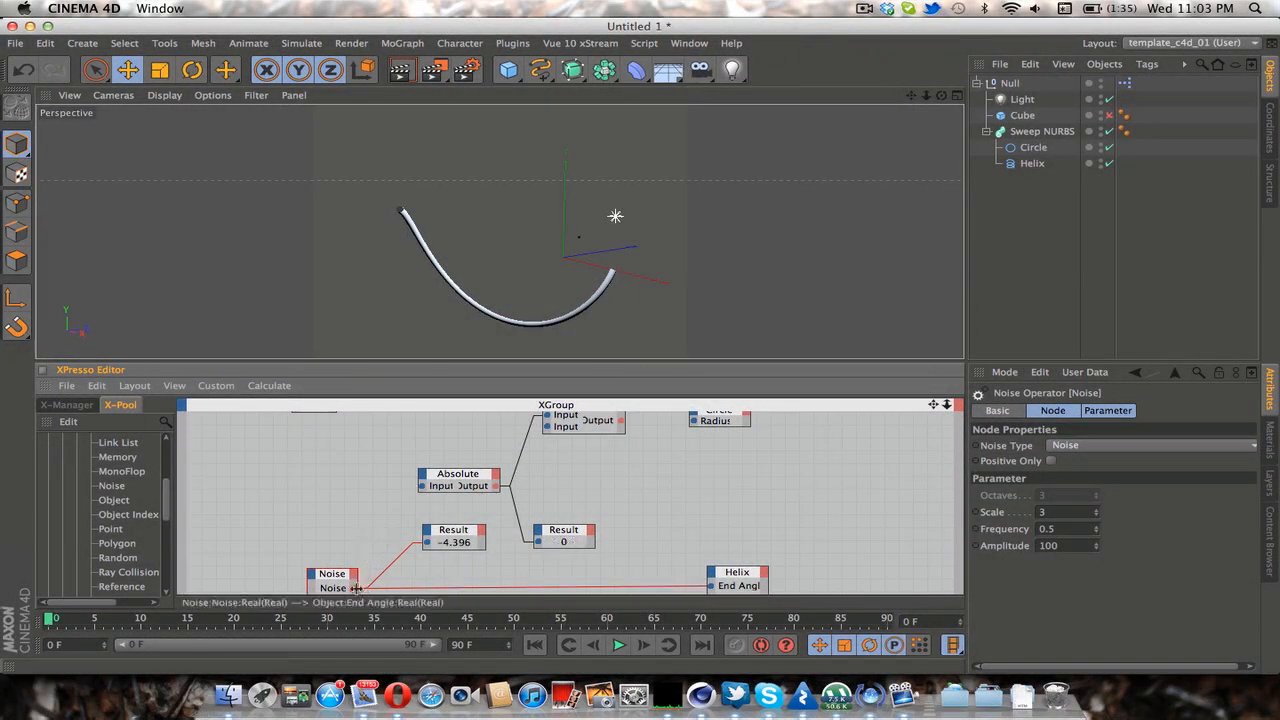
Connect the Helix's Noise output directly to the Circle's Radius and play the animation.
left_click_drag(676, 427, 692, 420)
left_click(718, 470)
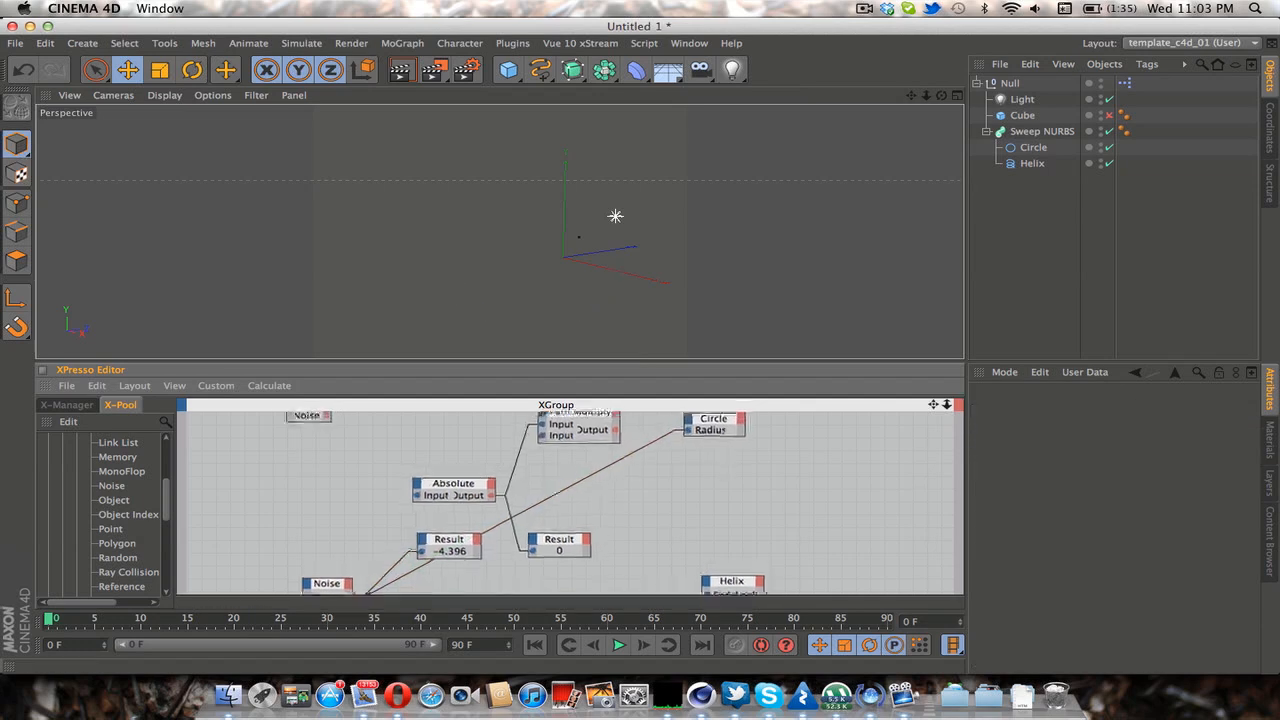
left_click(617, 645)
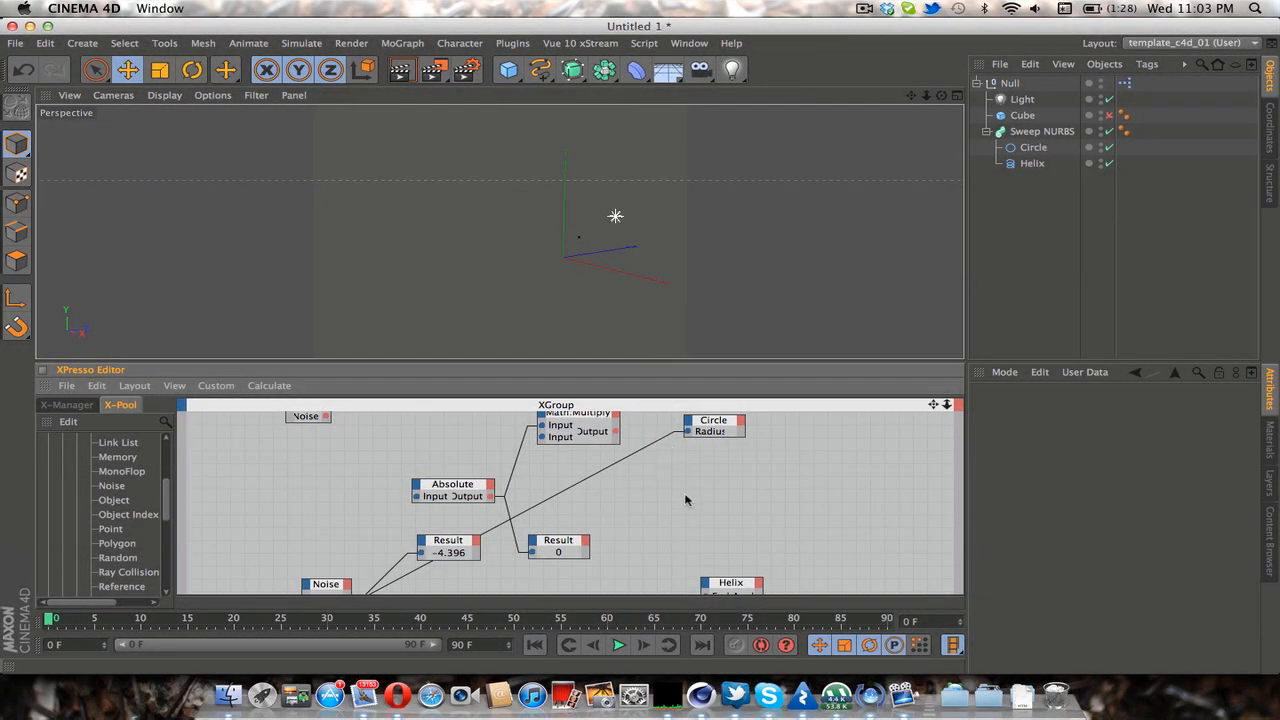
Reroute the Noise connection from the Circle's Radius to the Absolute node's Input, and connect the Math:Multiply Output to the Circle's Radius.
scroll(686, 500, "down", 2)
left_click(357, 560)
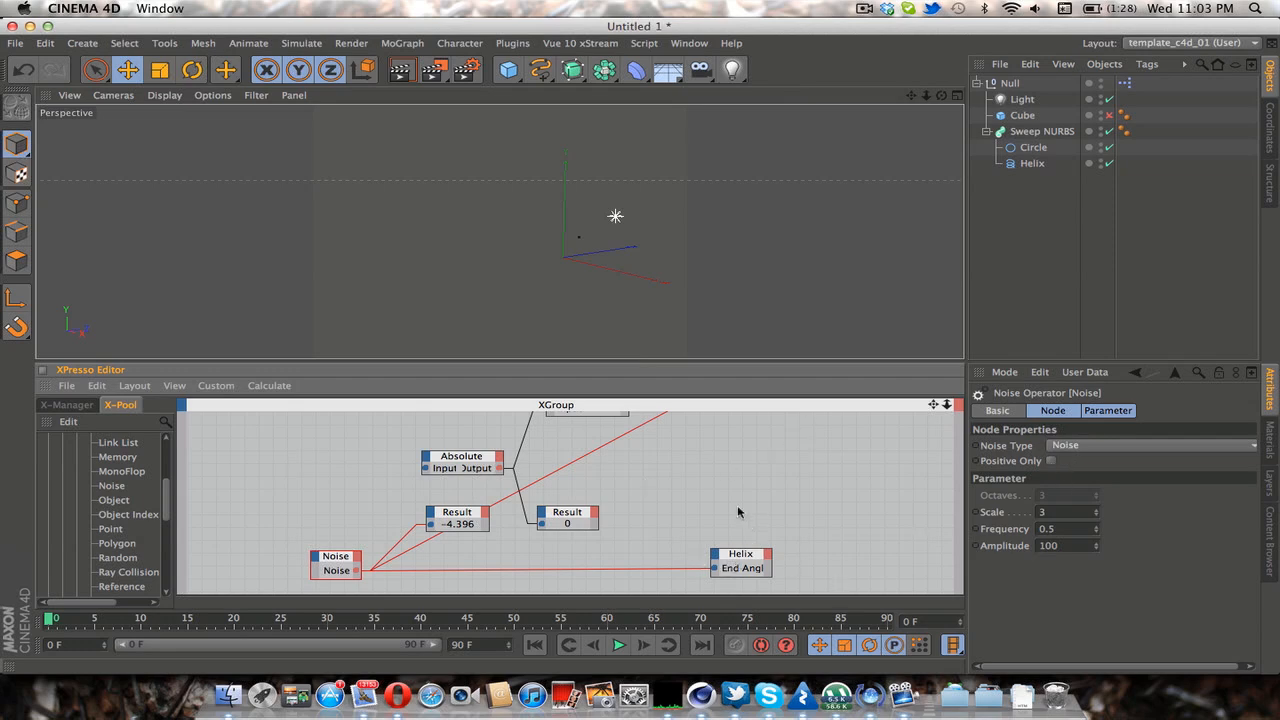
scroll(739, 503, "up", 1)
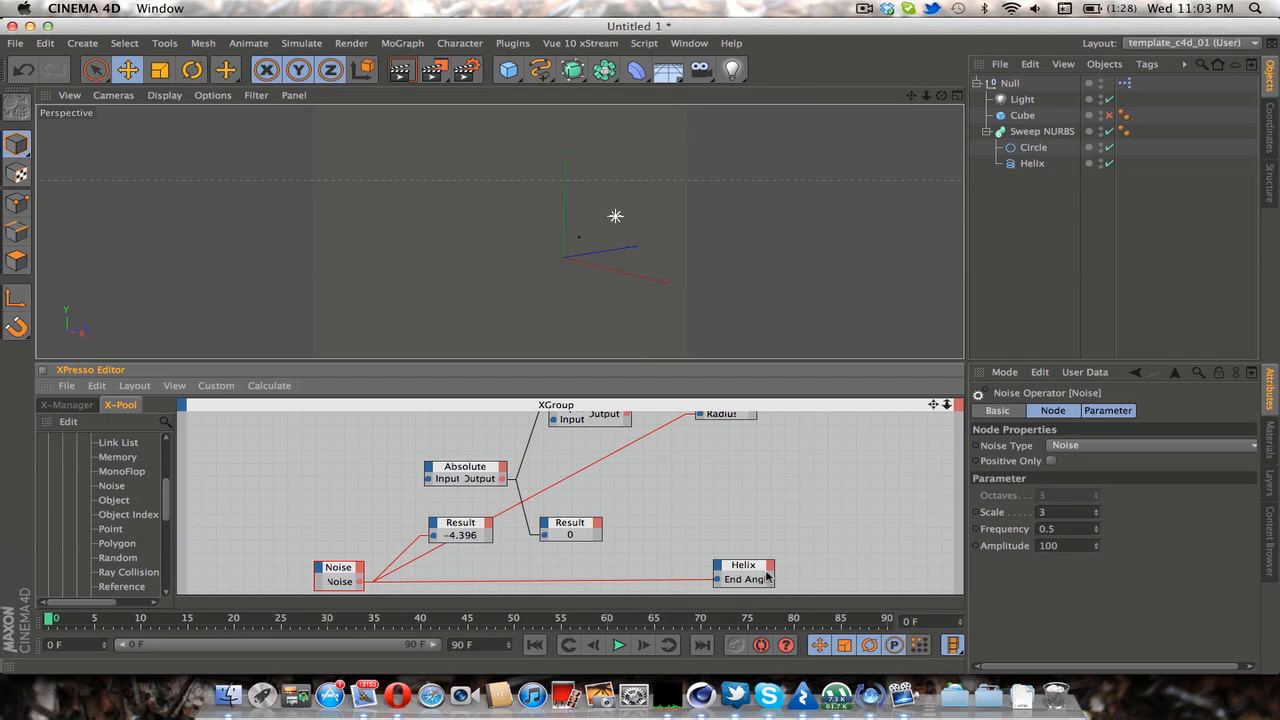
scroll(767, 520, "right", 1)
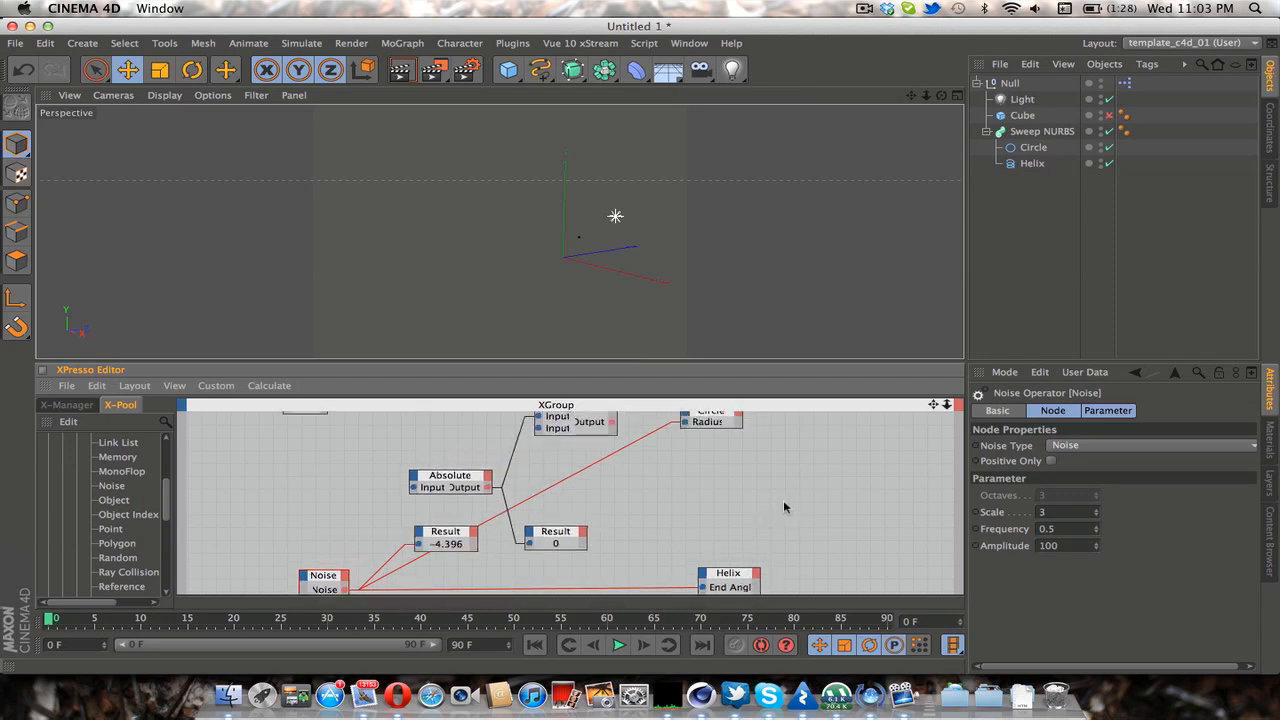
scroll(784, 505, "down", 2)
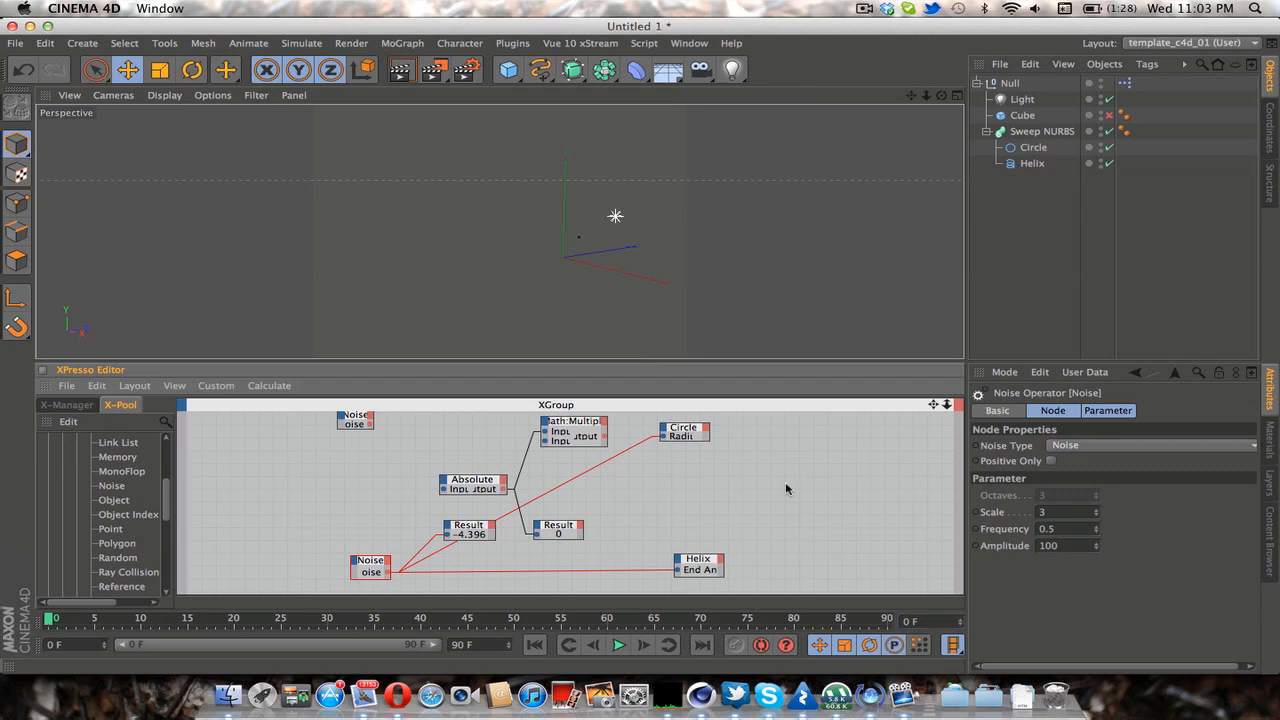
left_click_drag(656, 436, 444, 489)
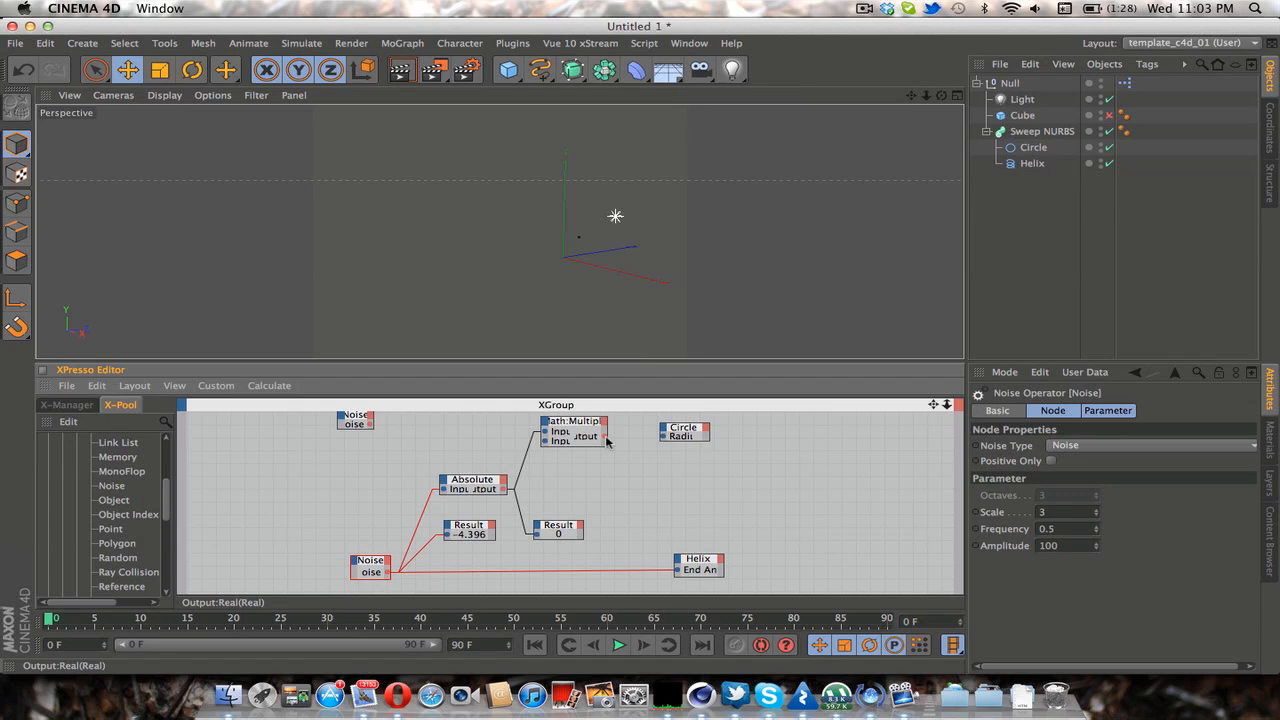
left_click_drag(605, 436, 663, 436)
Select the Absolute node and look through the Calculate nodes available as new XPresso nodes, without adding one.
left_click(470, 482)
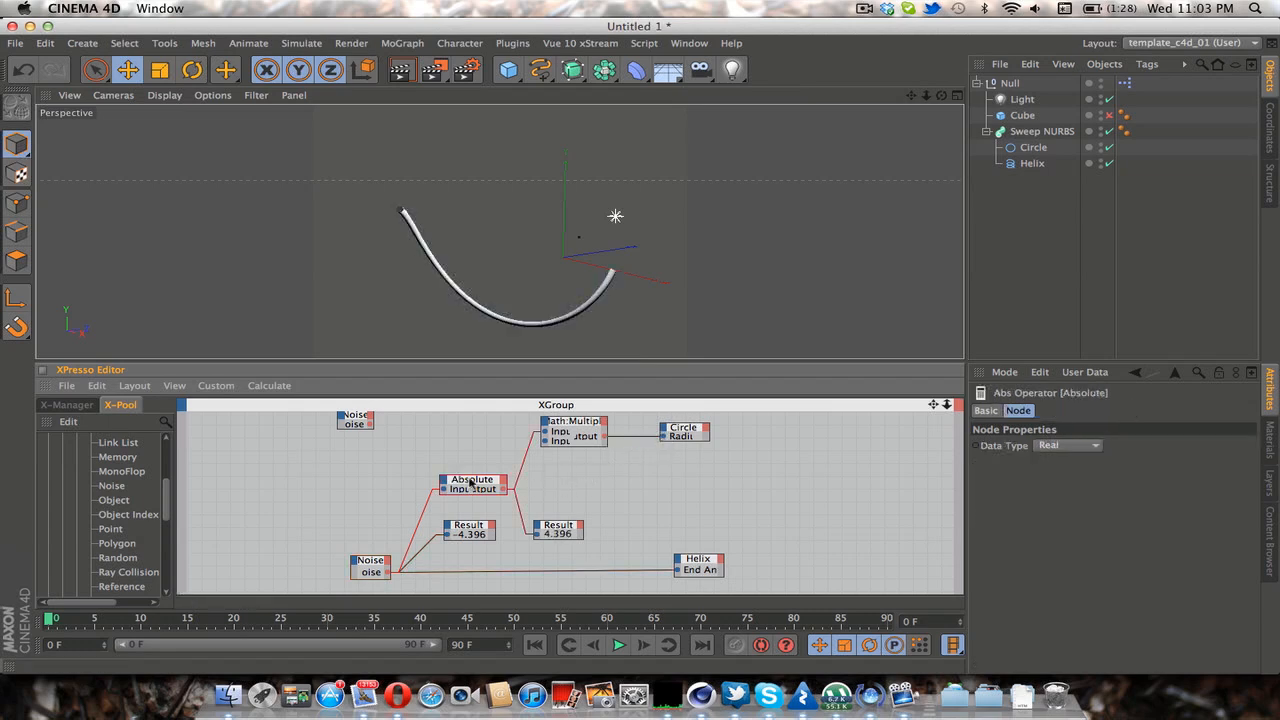
right_click(469, 462)
mouse_move(540, 465)
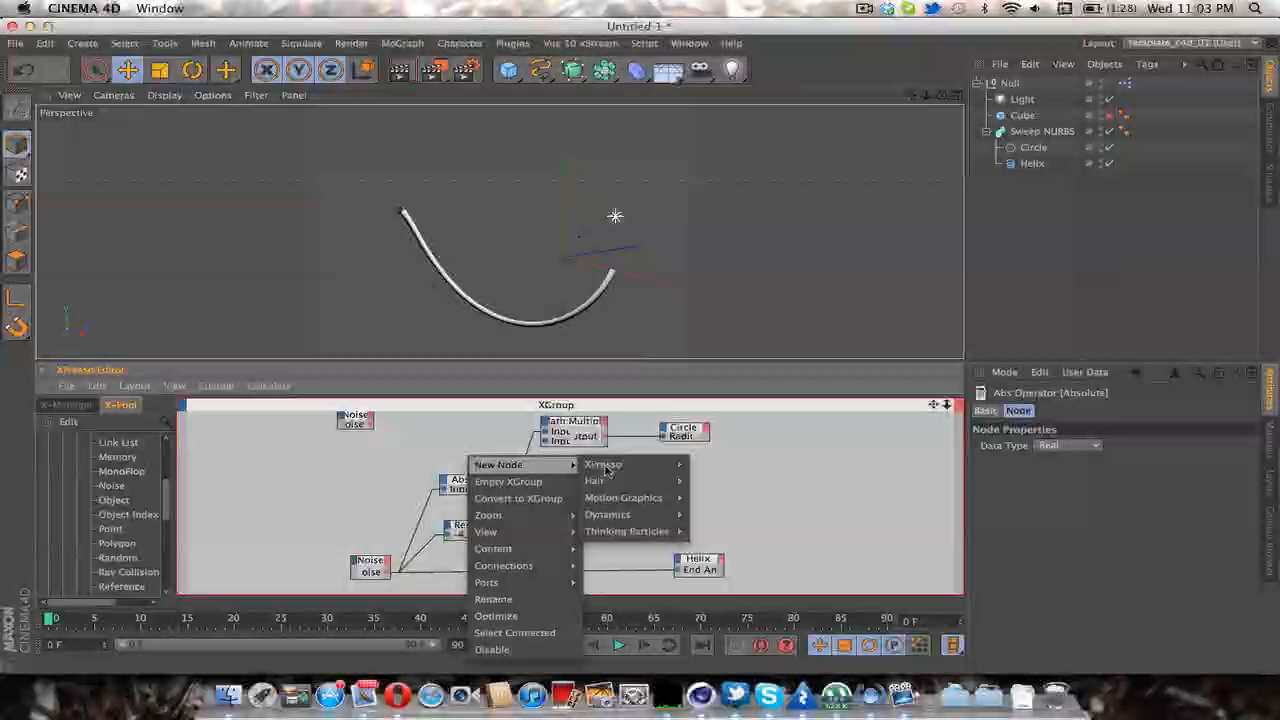
mouse_move(636, 467)
mouse_move(709, 464)
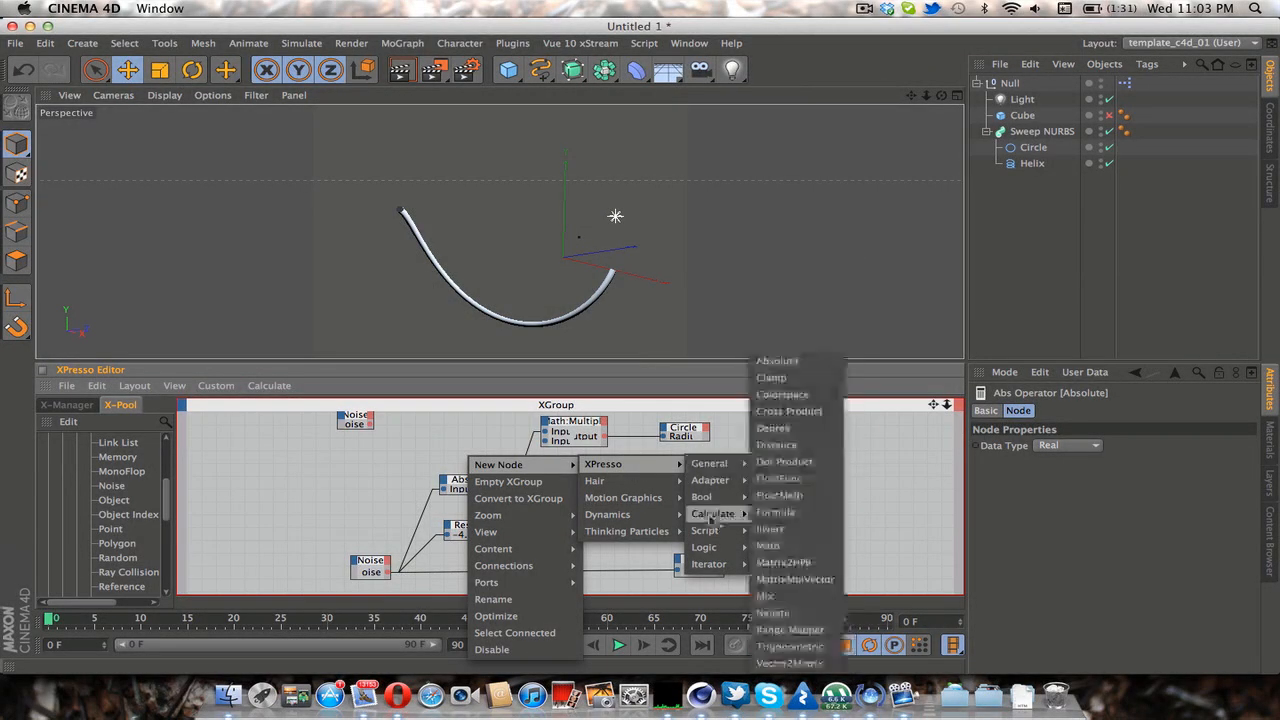
mouse_move(712, 513)
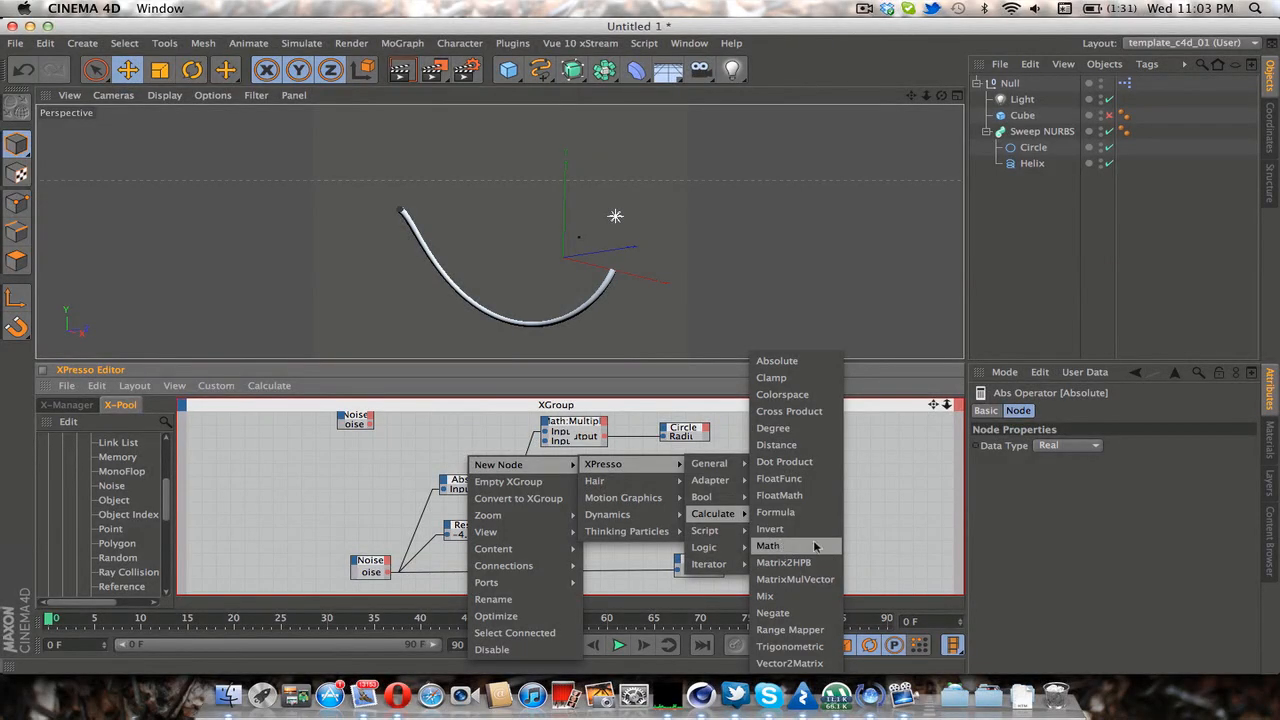
left_click(870, 514)
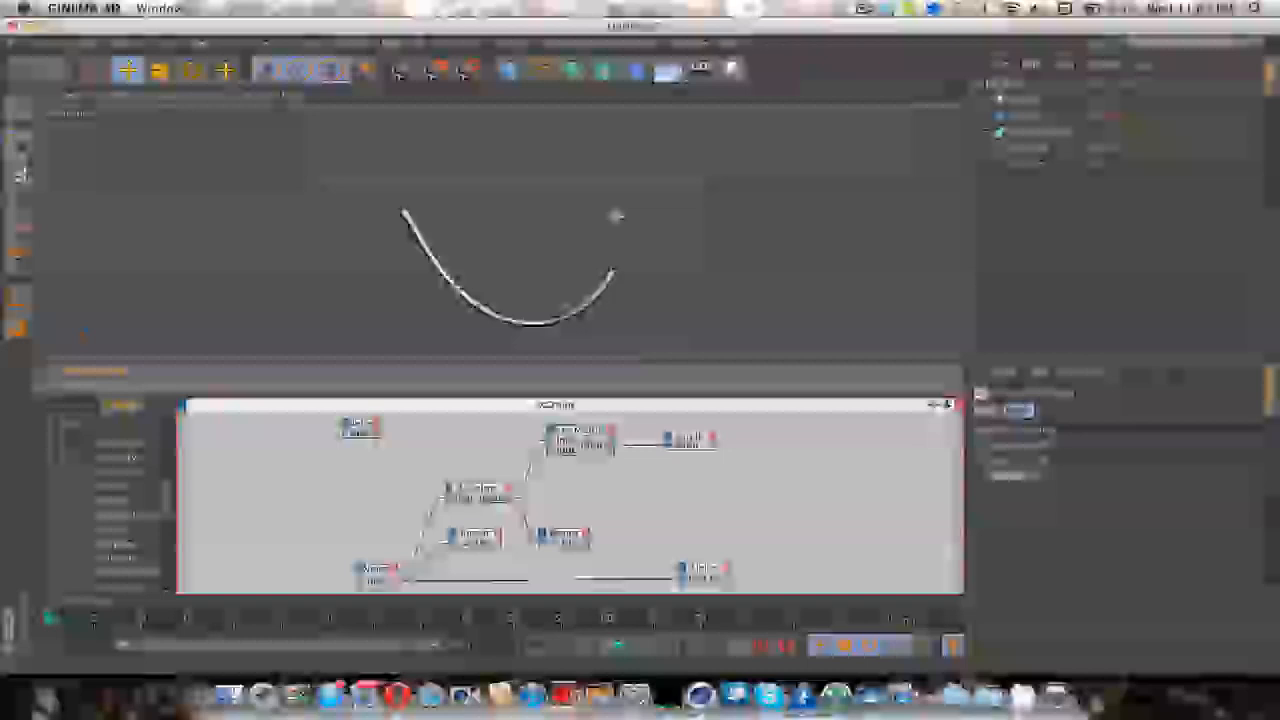
middle_click_drag(550, 514, 554, 500, "alt")
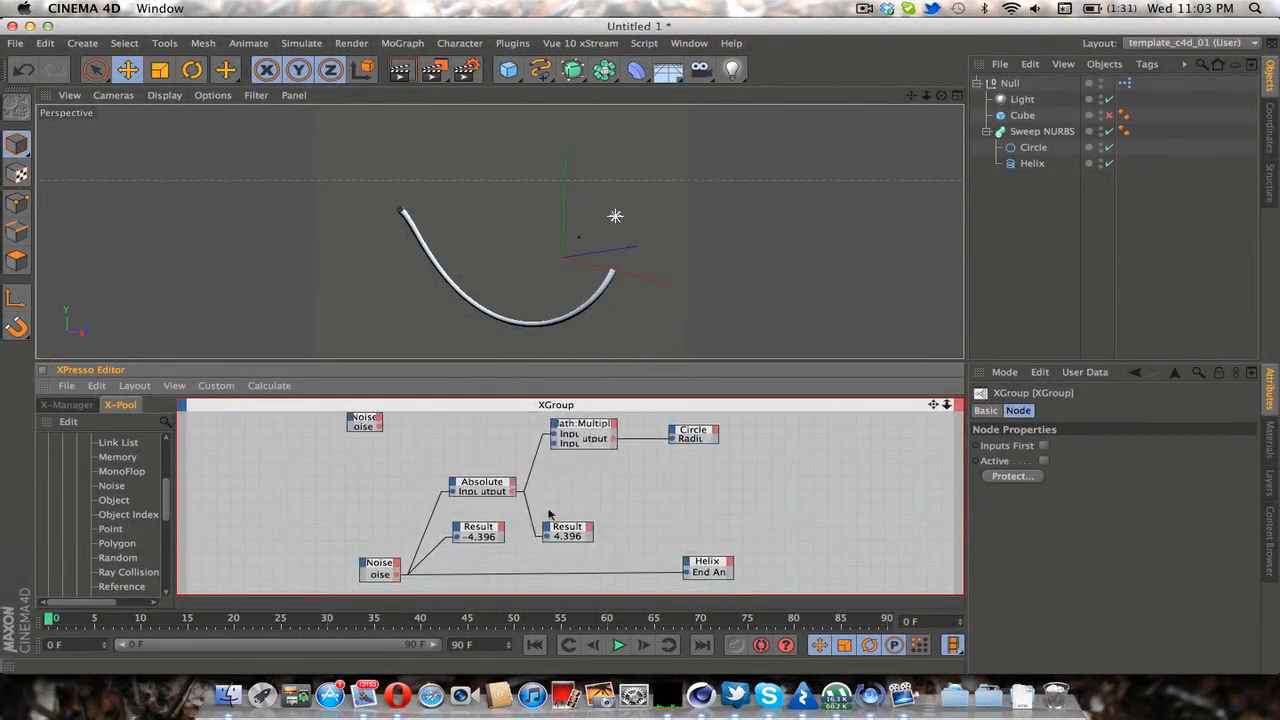
Move the animation to frame 30 and compare the Result nodes before and after the Absolute node.
left_click(470, 538)
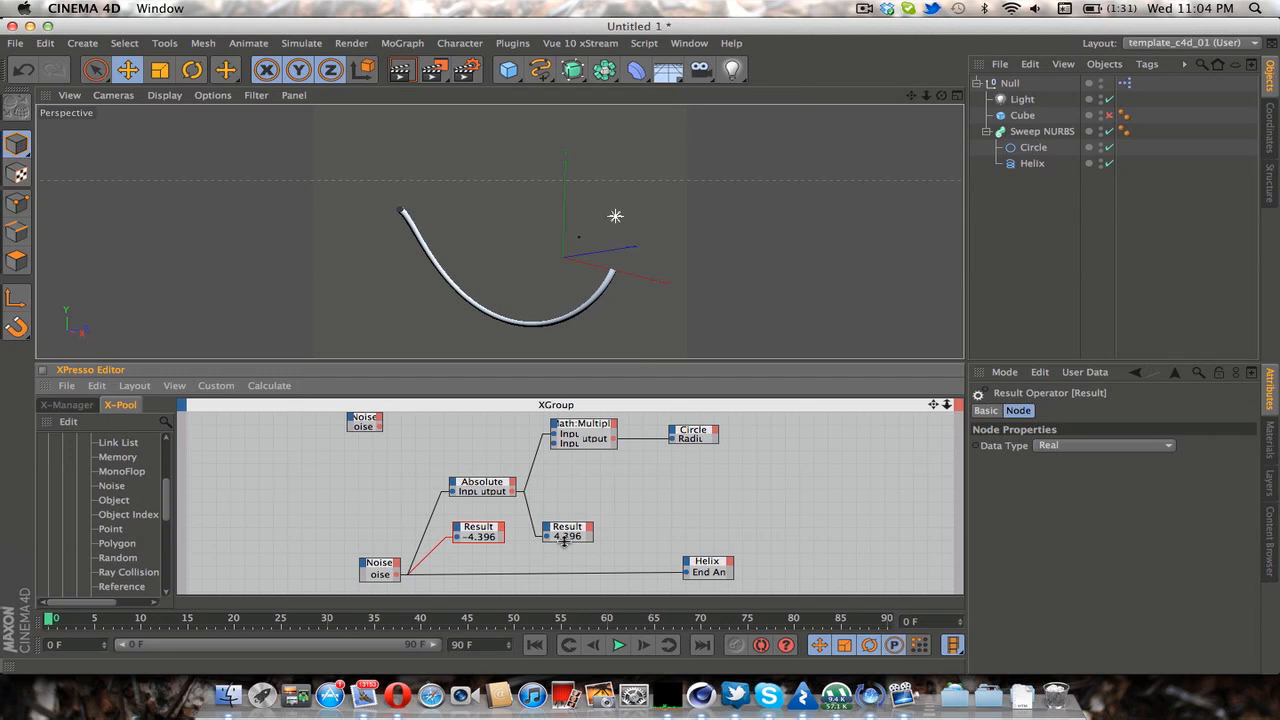
scroll(630, 465, "up", 1)
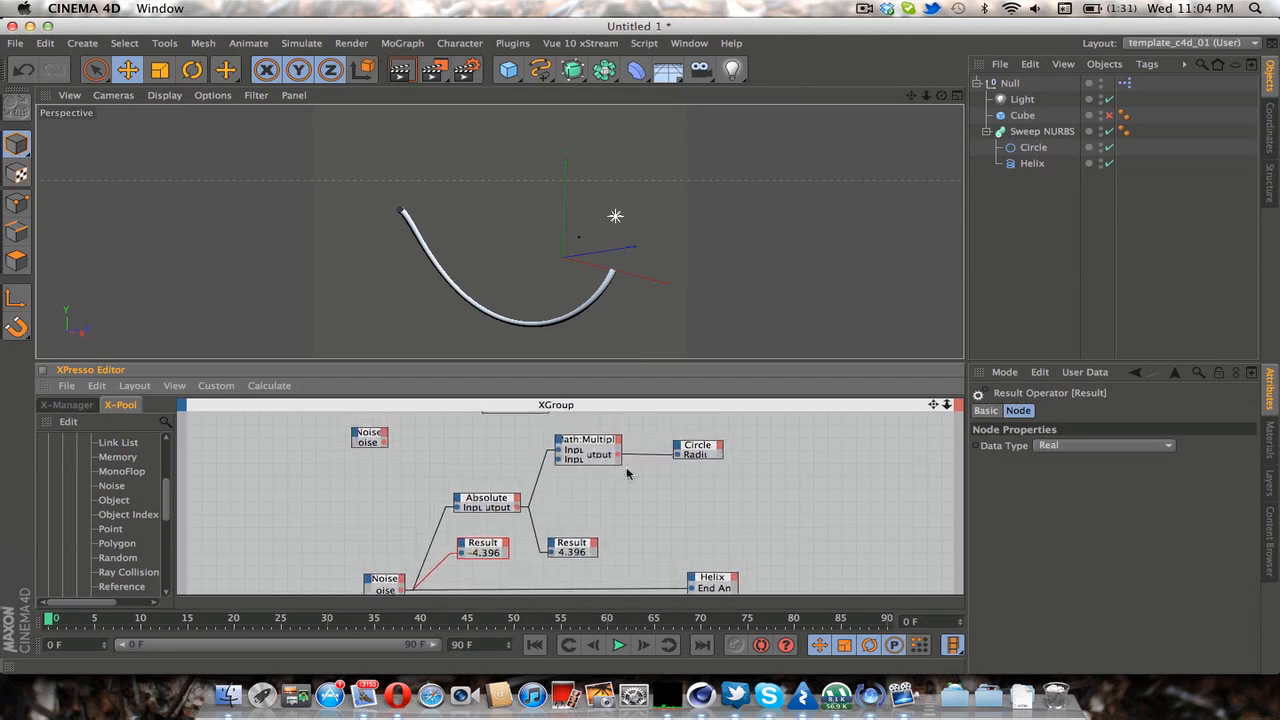
left_click(329, 618)
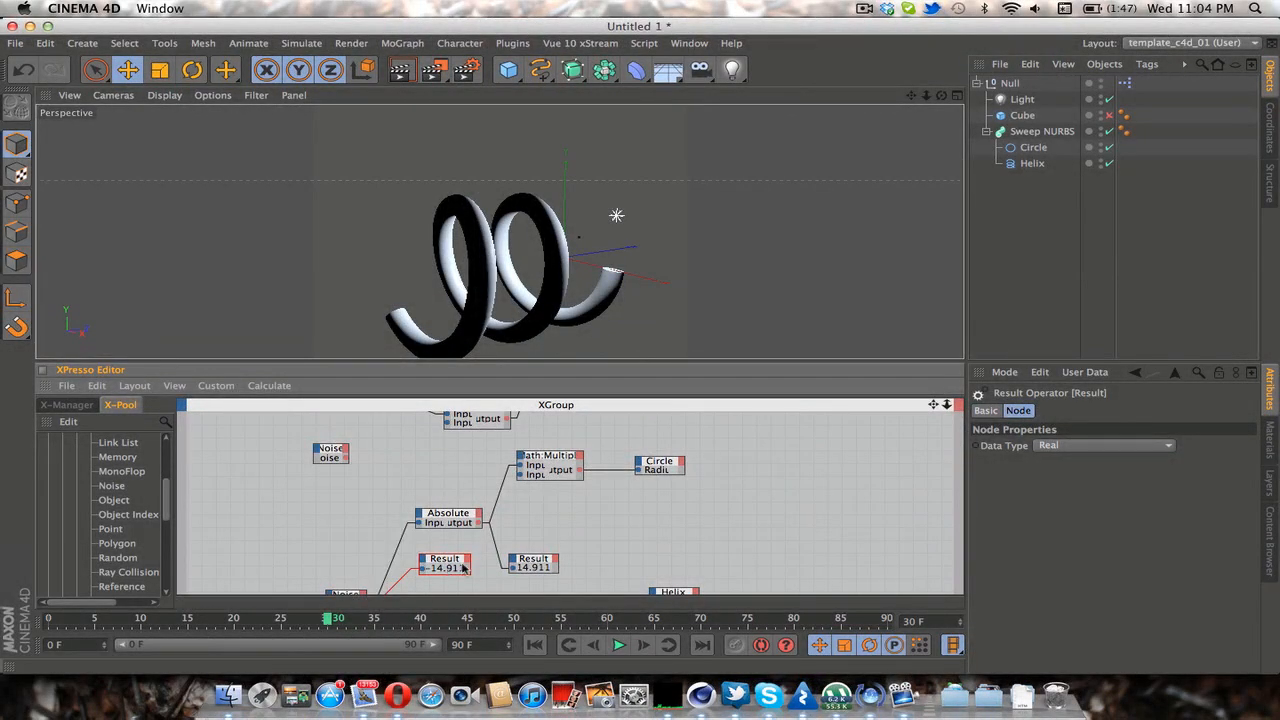
middle_click_drag(571, 531, 574, 488, "alt")
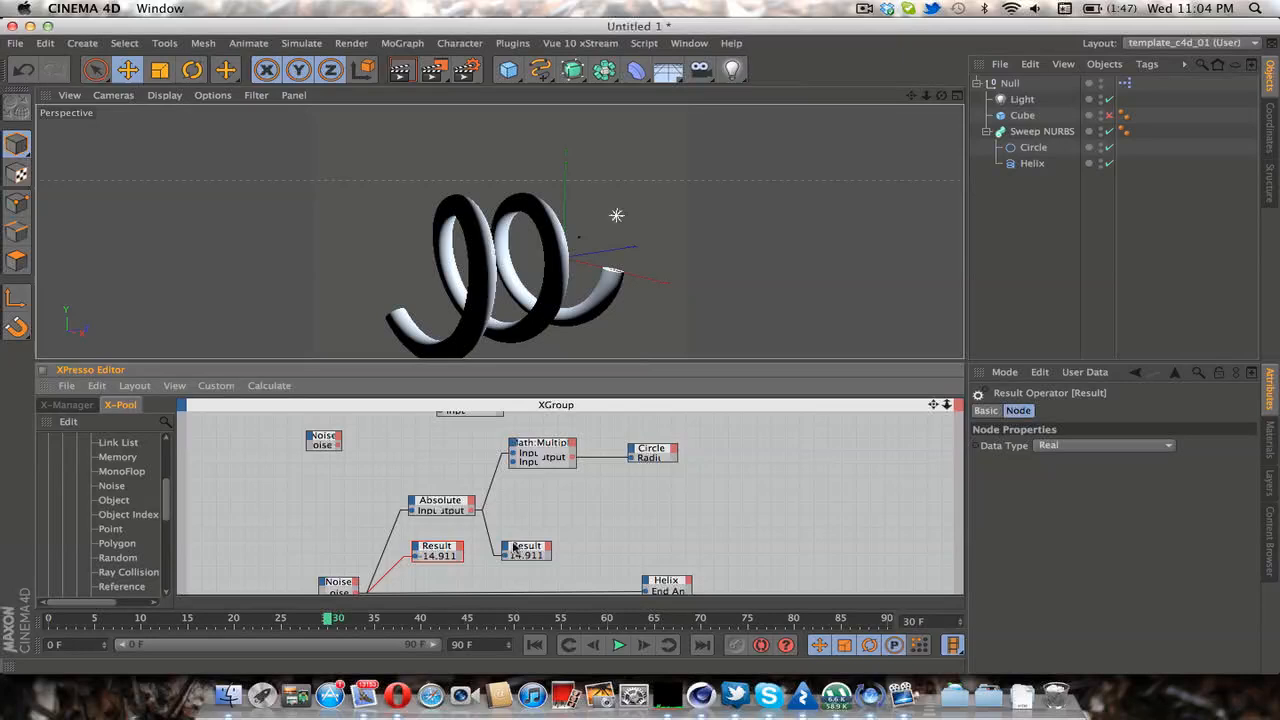
Examine the settings of the Noise, Math:Multiply and Circle nodes along the chain that drives the Circle's Radius.
left_click(540, 442)
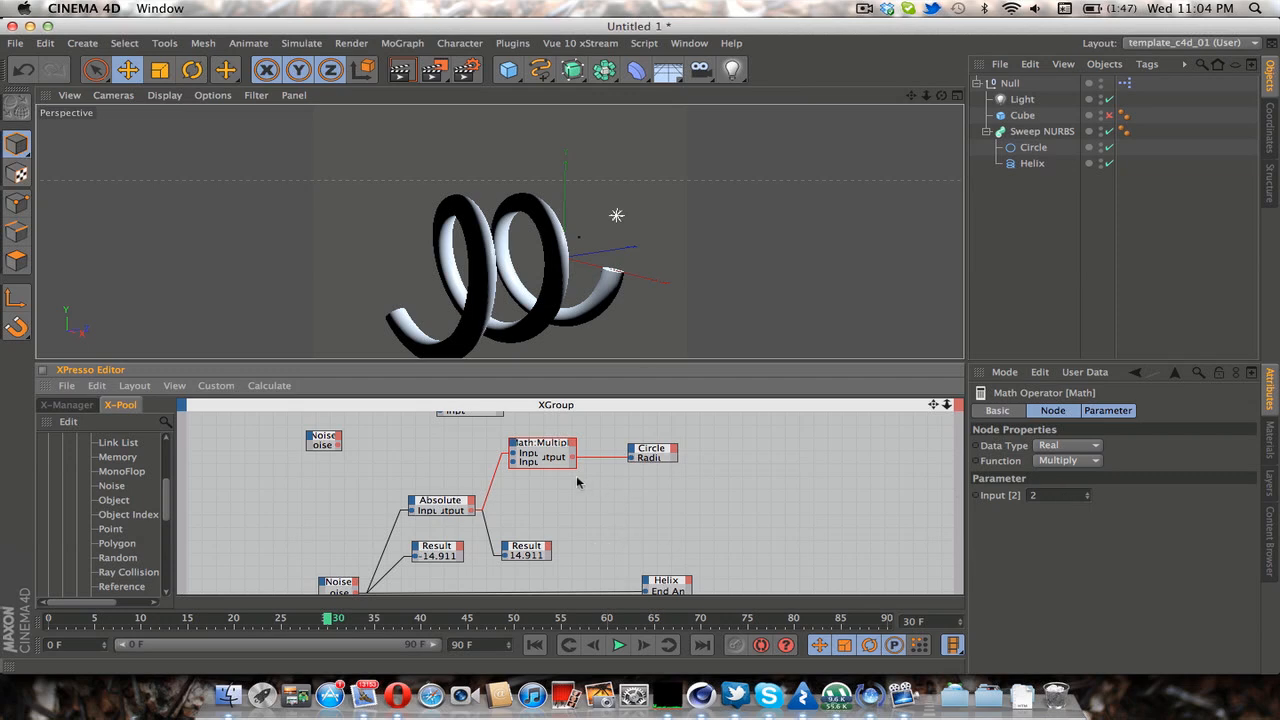
middle_click_drag(575, 484, 992, 432, "alt")
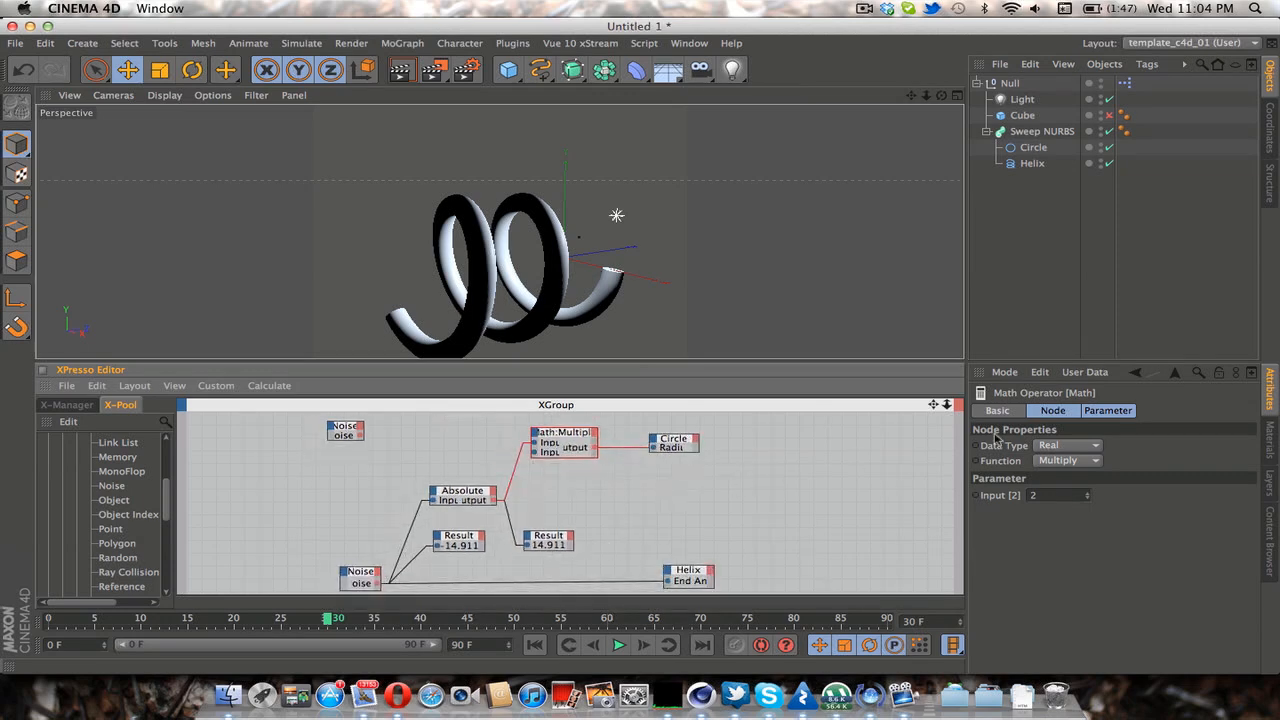
left_click(360, 578)
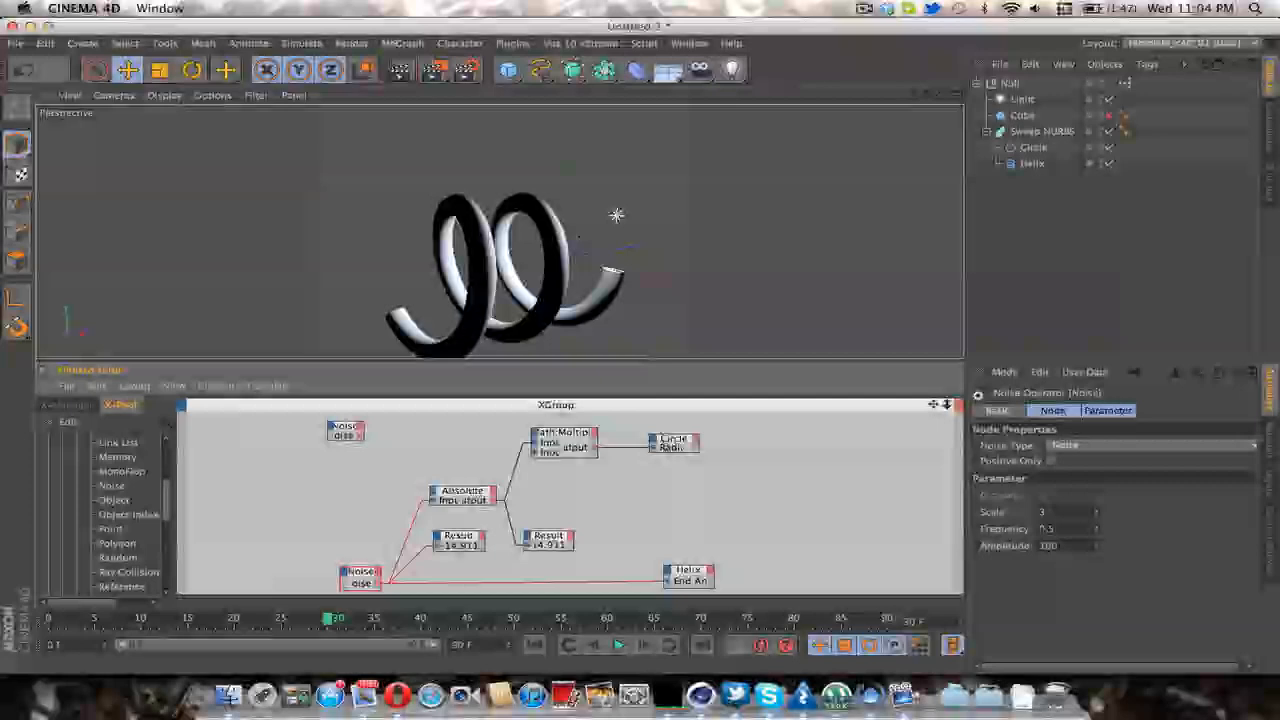
left_click(579, 471)
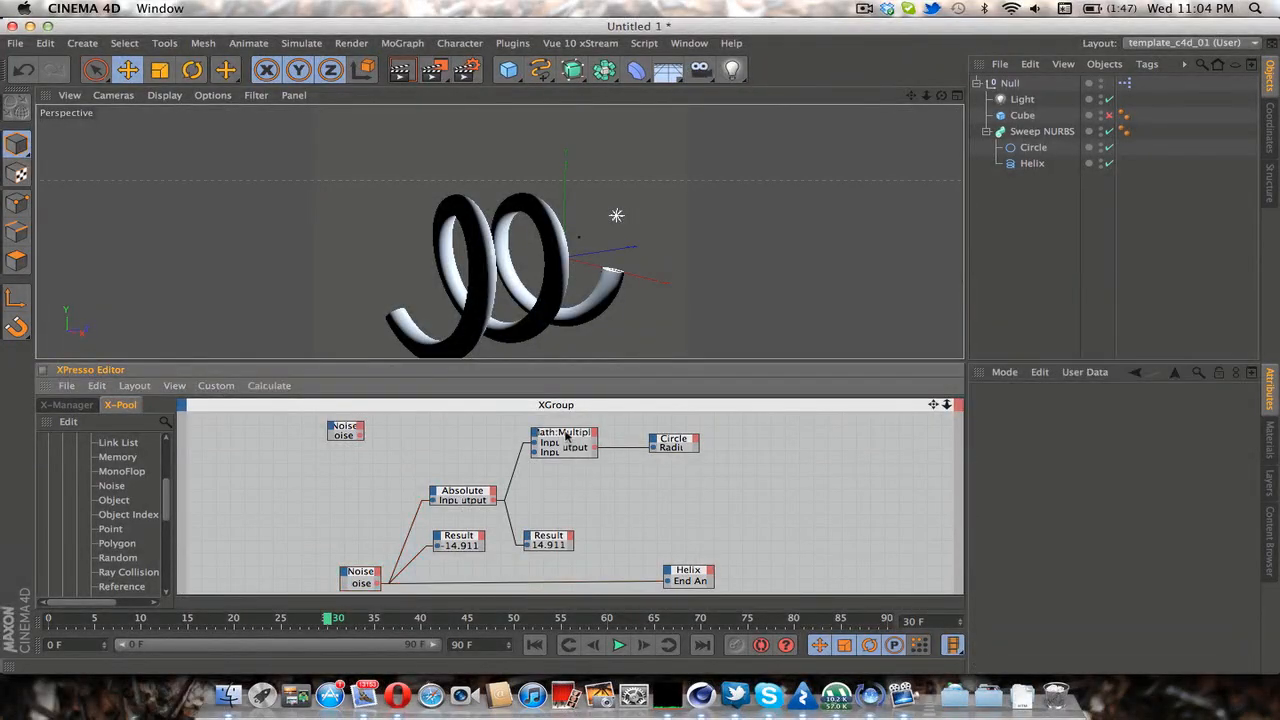
left_click(566, 433)
middle_click_drag(859, 474, 650, 482, "alt")
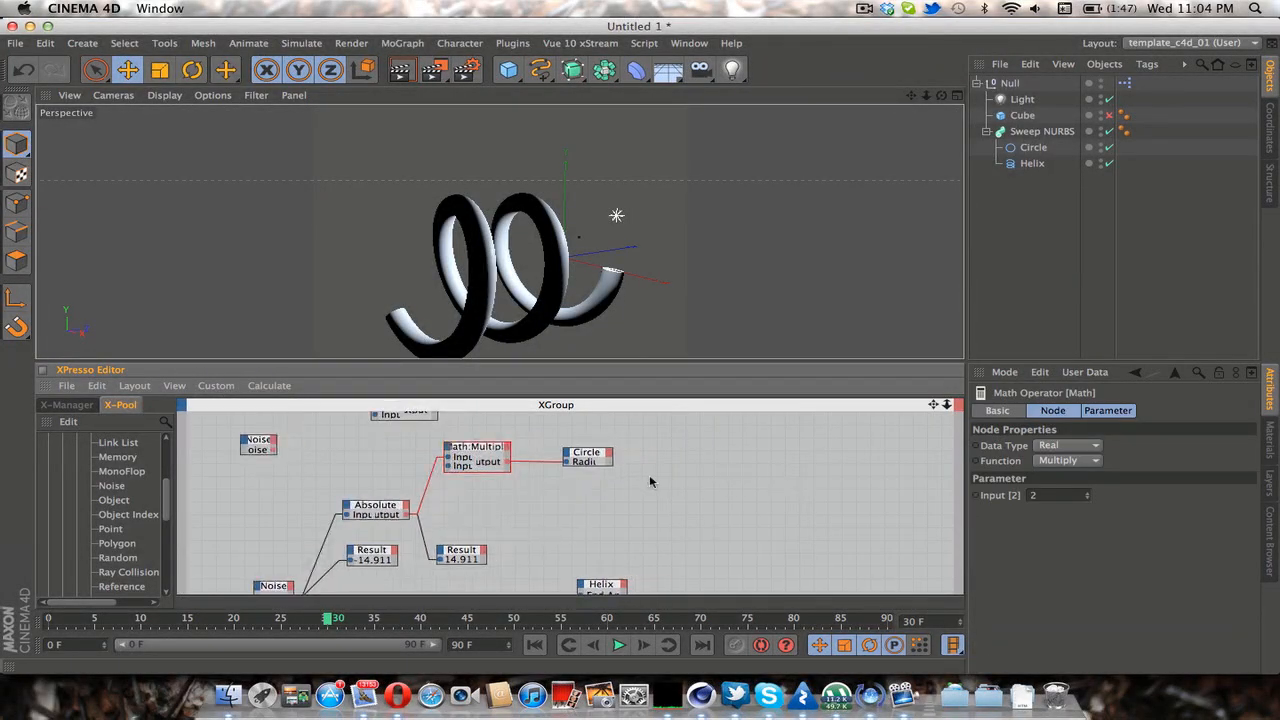
scroll(650, 482, "down", 2)
scroll(650, 482, "up", 1)
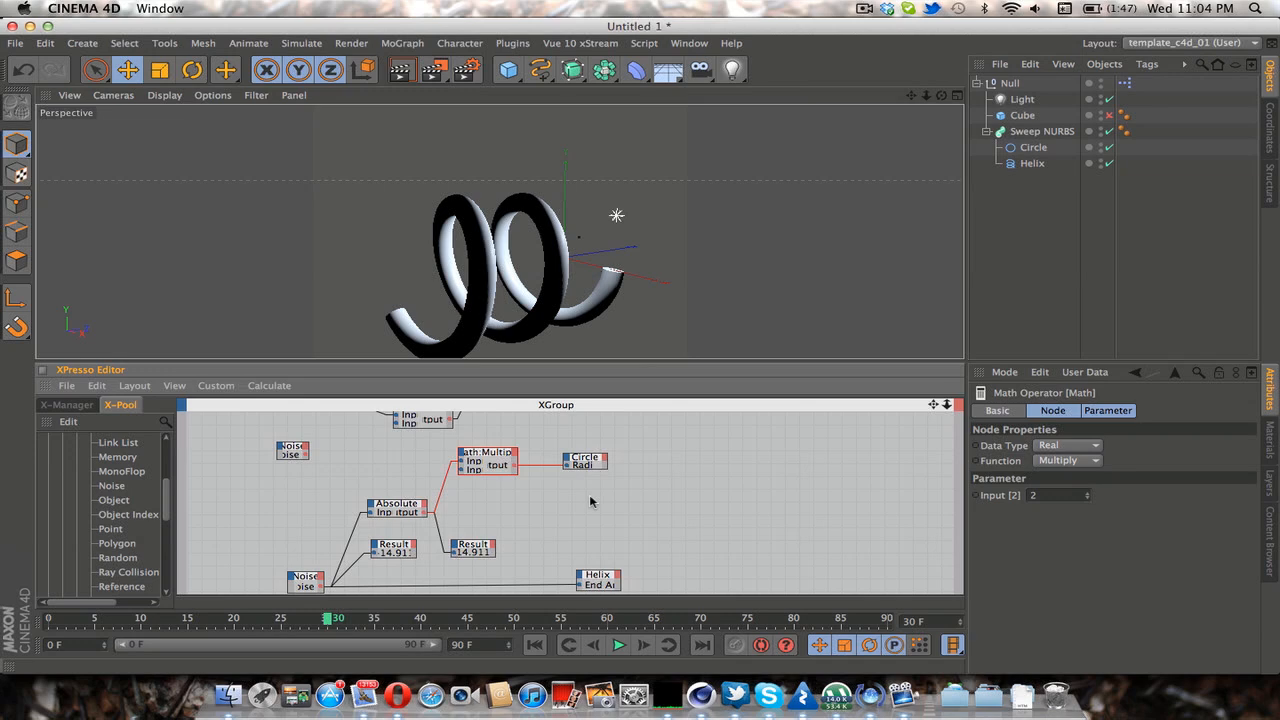
middle_click_drag(590, 512, 591, 501, "alt")
scroll(591, 501, "up", 1)
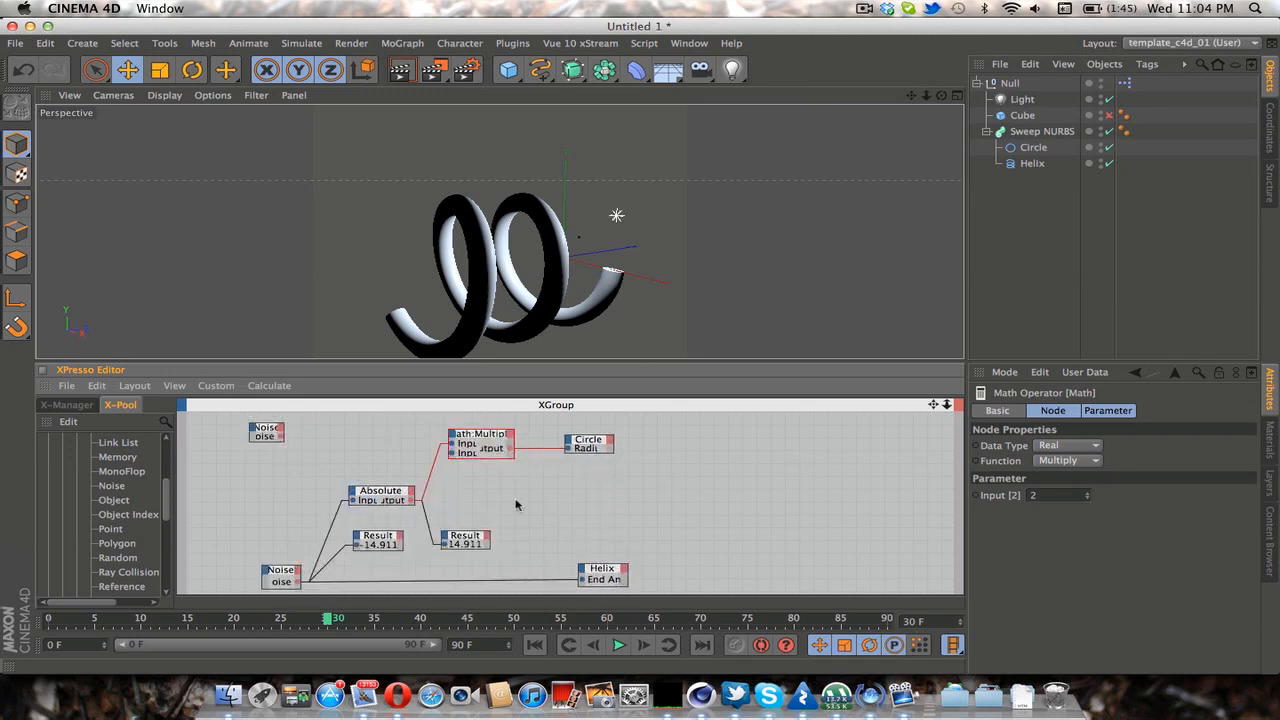
left_click(298, 575)
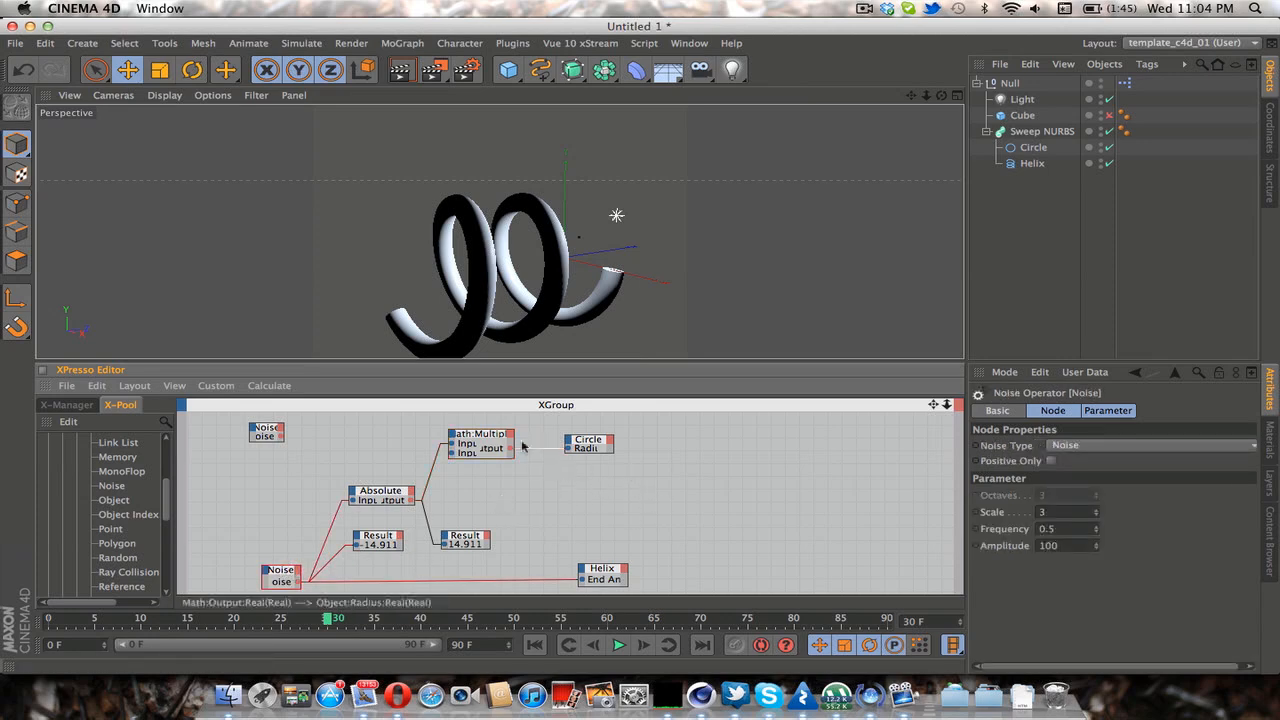
left_click(477, 452)
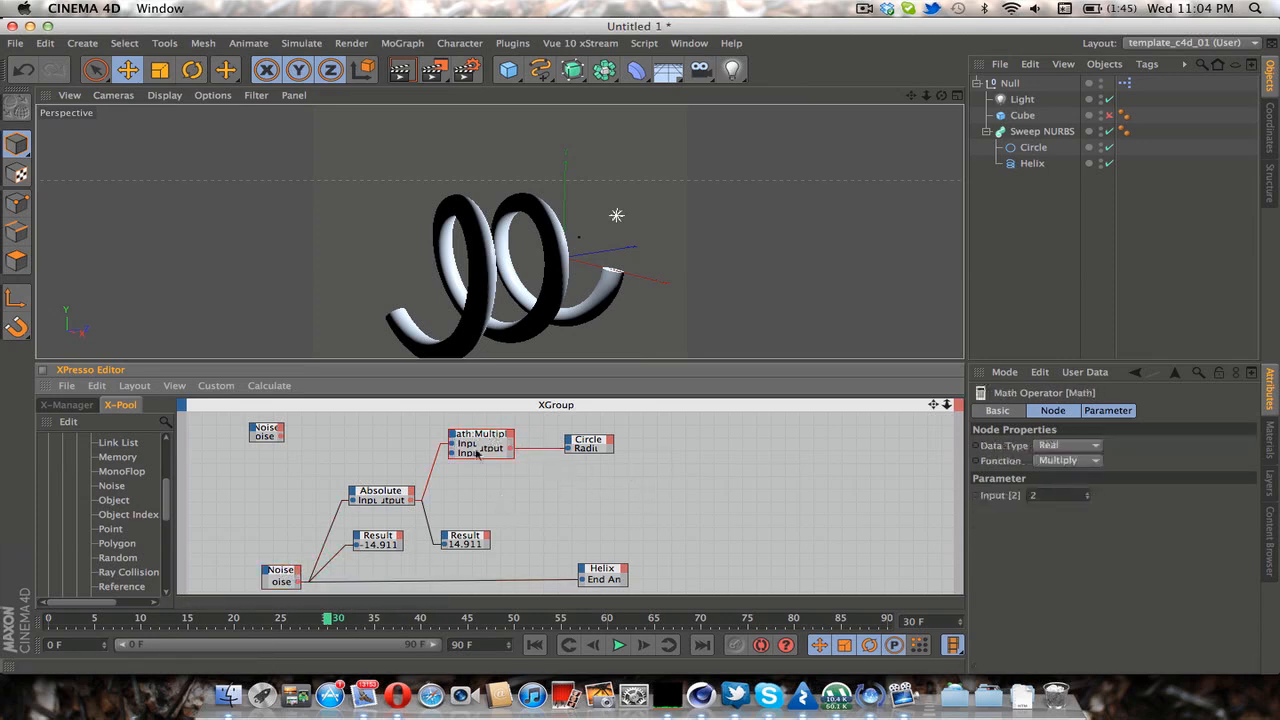
left_click(587, 446)
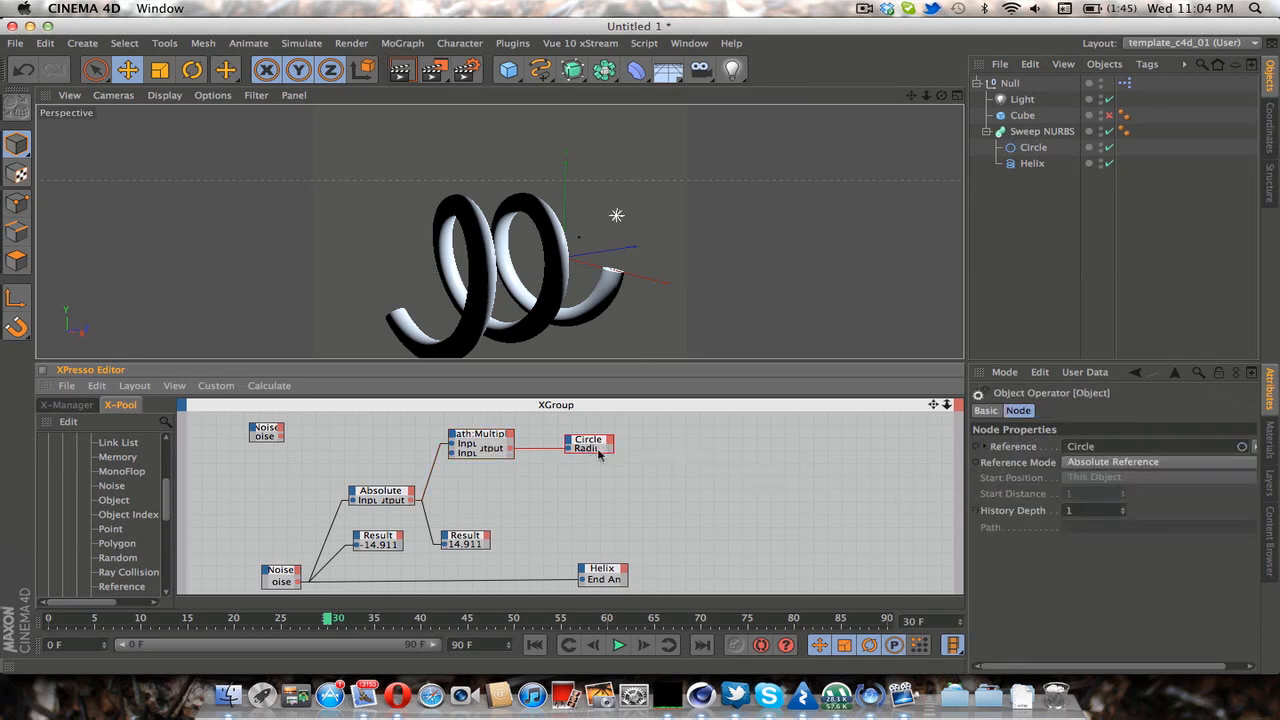
Return to frame 0 and play the animation from the start.
left_click(534, 645)
left_click(619, 645)
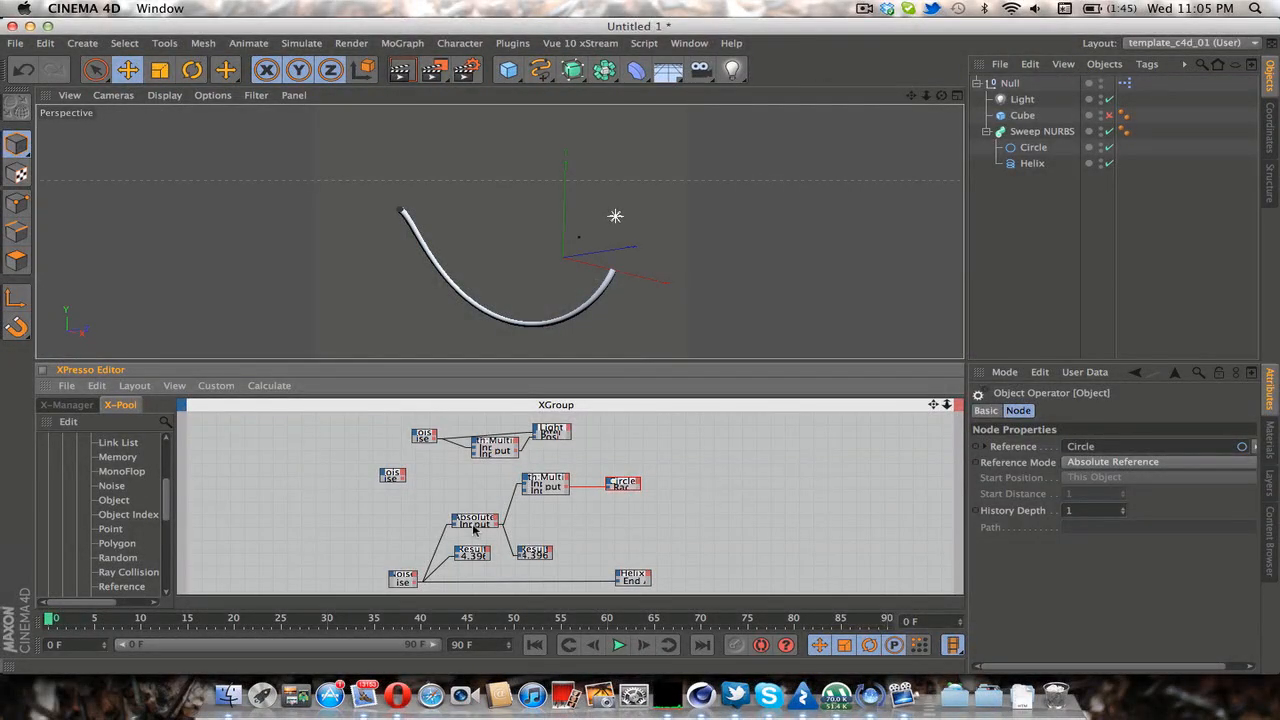
Convert the Absolute node, both Result nodes and the Circle's Math:Multiply node into an XGroup.
left_click(550, 484)
left_click(534, 551, "shift")
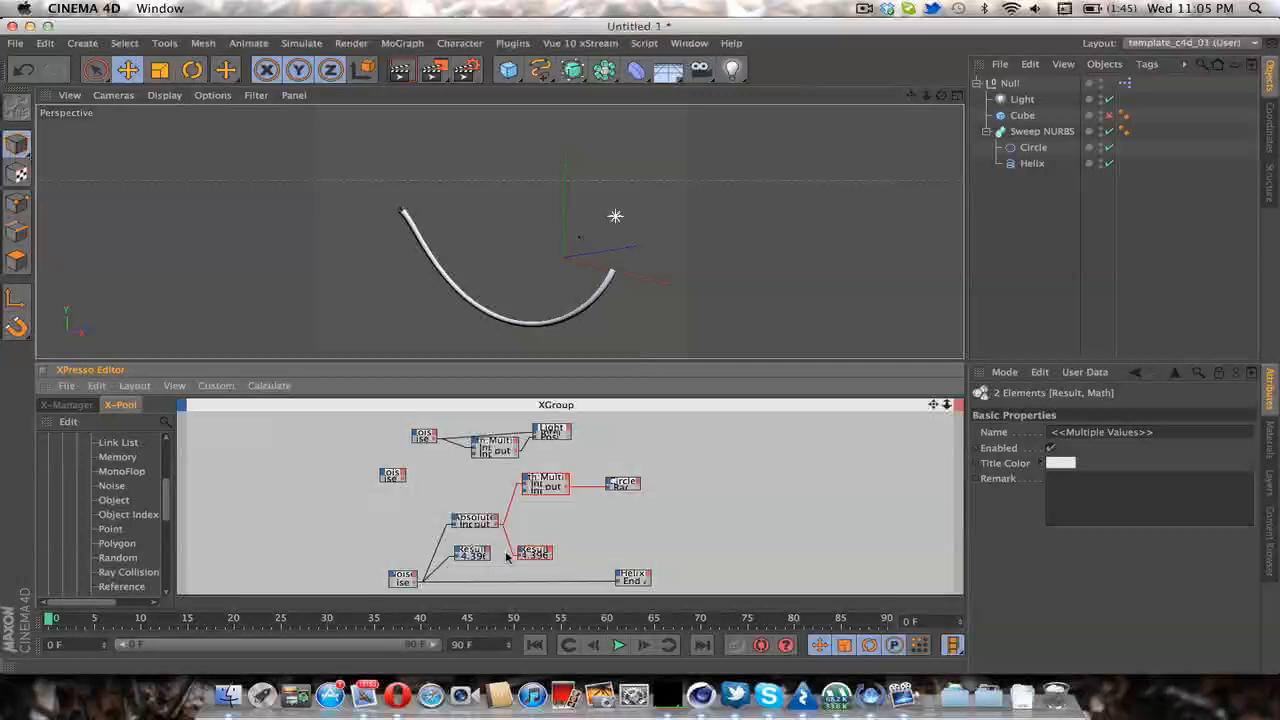
left_click(472, 551, "shift")
left_click(475, 520, "shift")
right_click(476, 519)
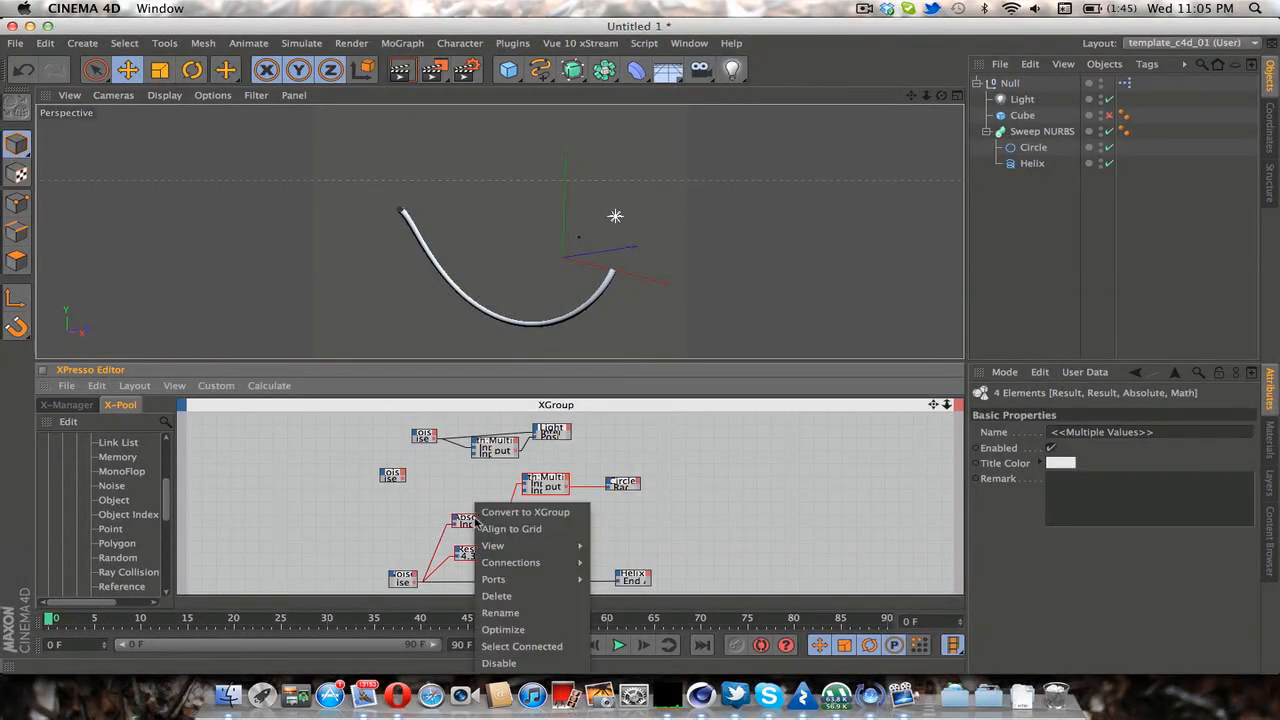
left_click(530, 512)
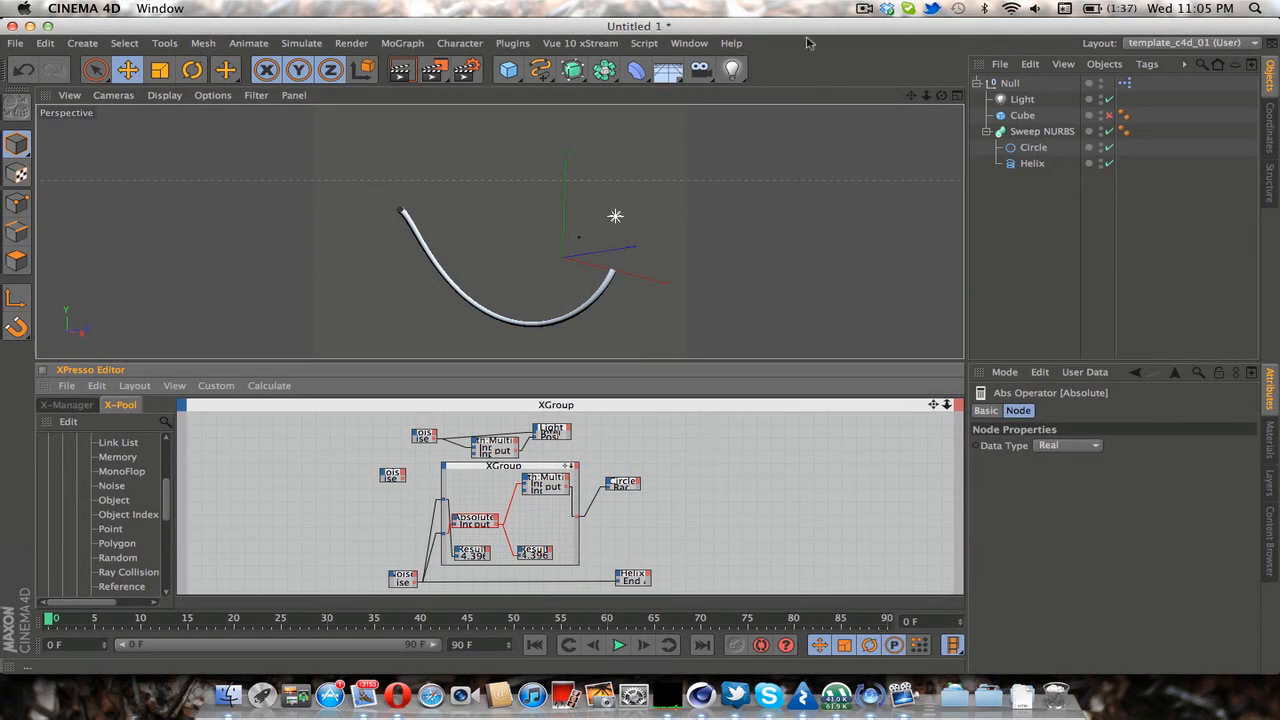
left_click(864, 8)
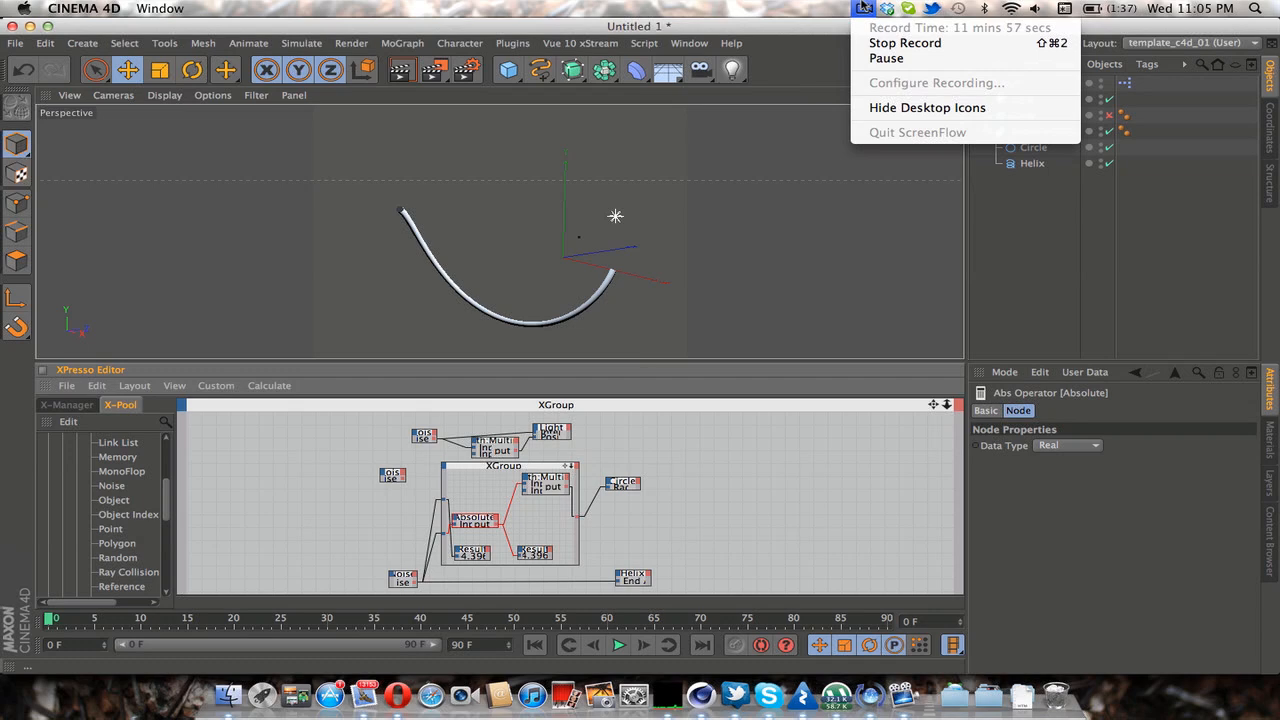